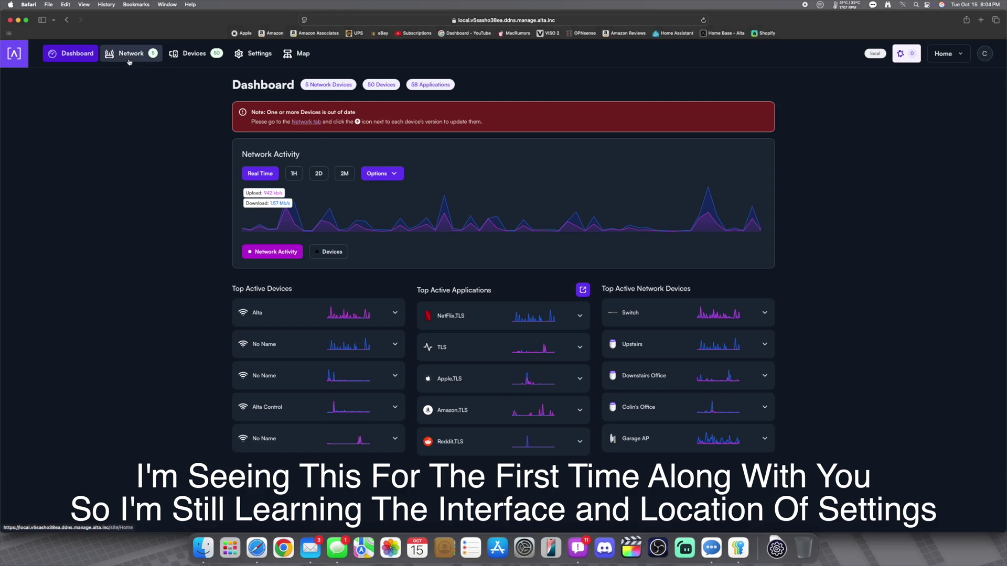
- Show the Network device list, then open a new browser tab on the Apple site
left_click(130, 53)
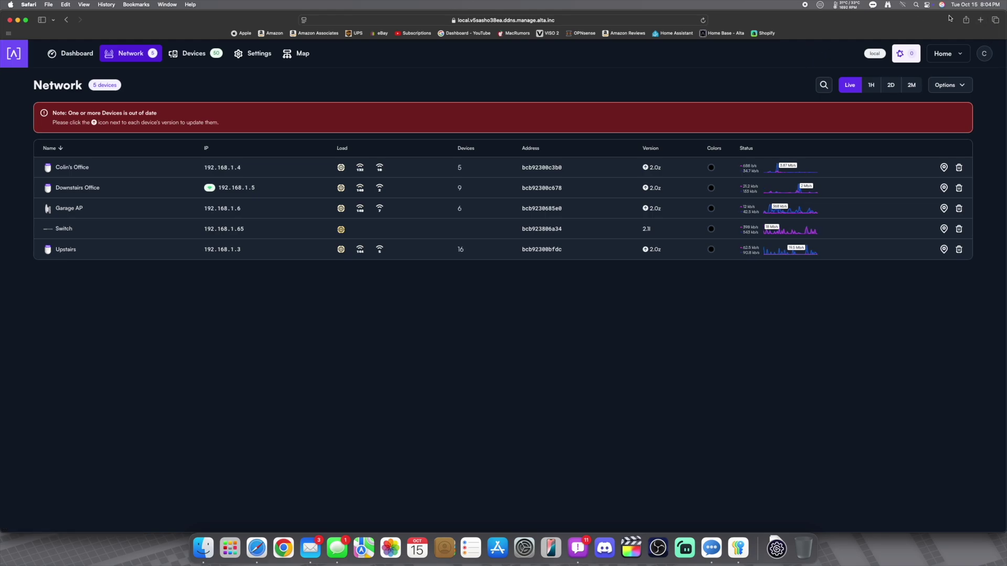
left_click(981, 20)
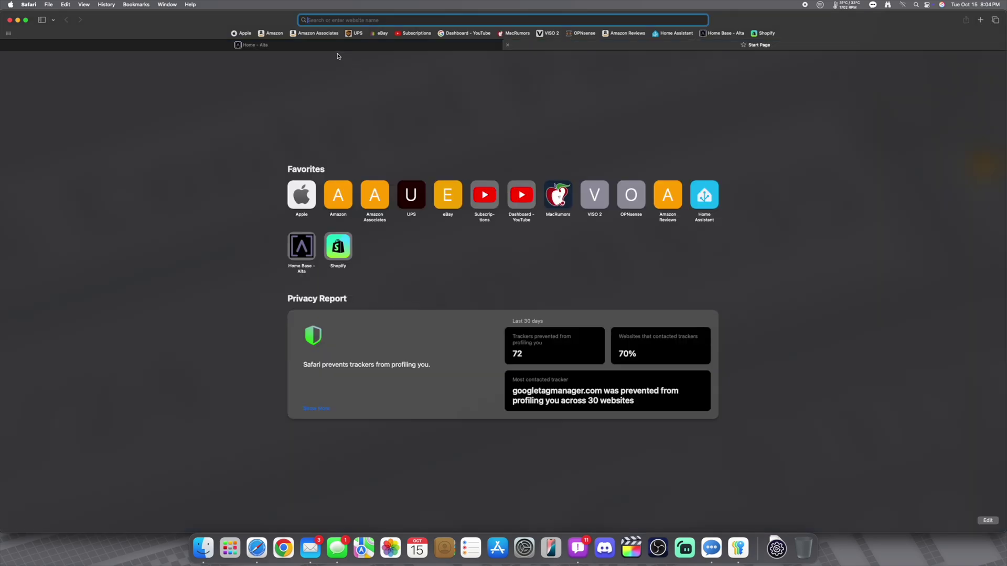
left_click(242, 33)
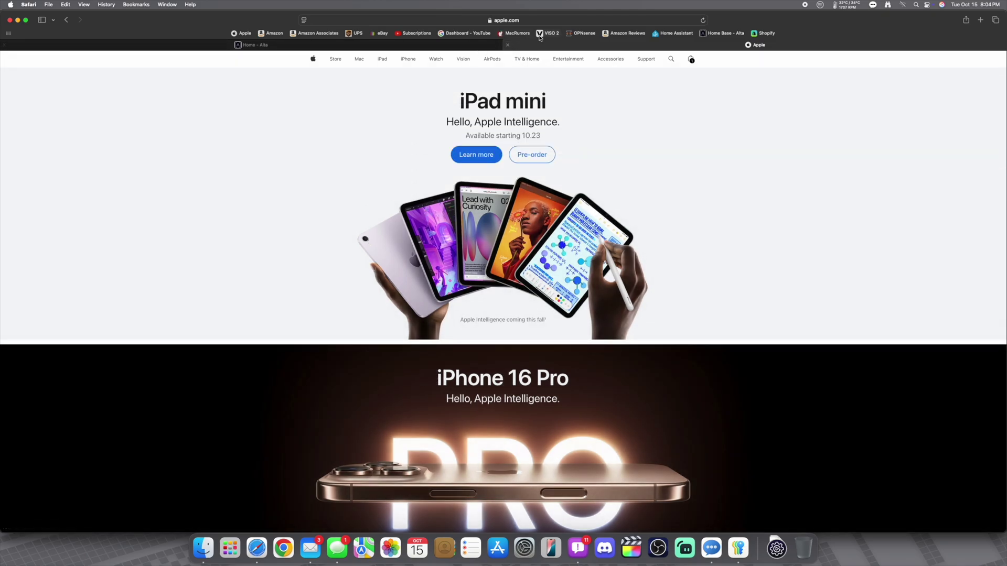
- Enter the address 192.198.1.1 in the new tab and go back to that tab
left_click(541, 20)
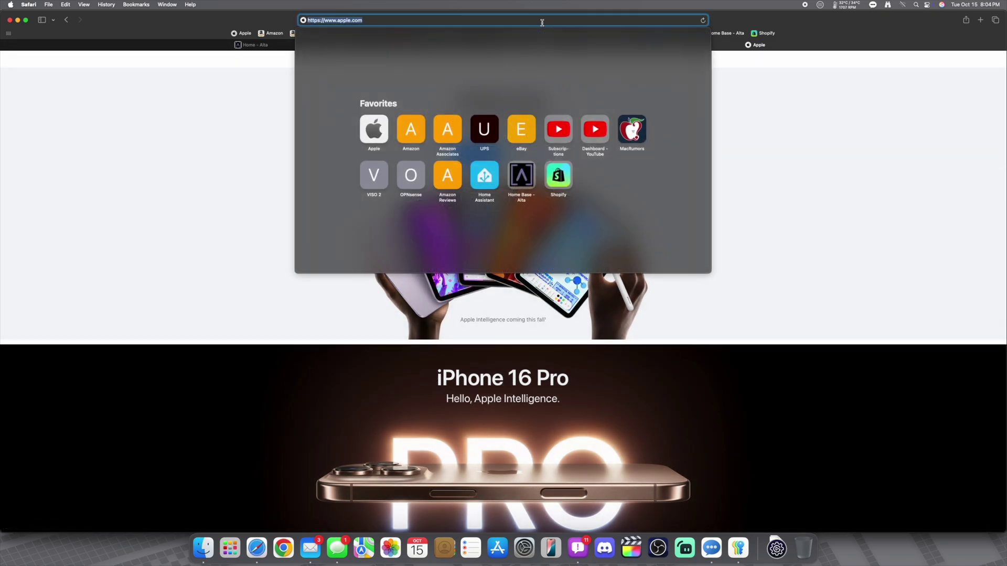
type("192.168.1.1")
key("BackSpace")
key("BackSpace")
key("BackSpace")
key("BackSpace")
key("BackSpace")
key("BackSpace")
key("BackSpace")
key("BackSpace")
type("198.1.1")
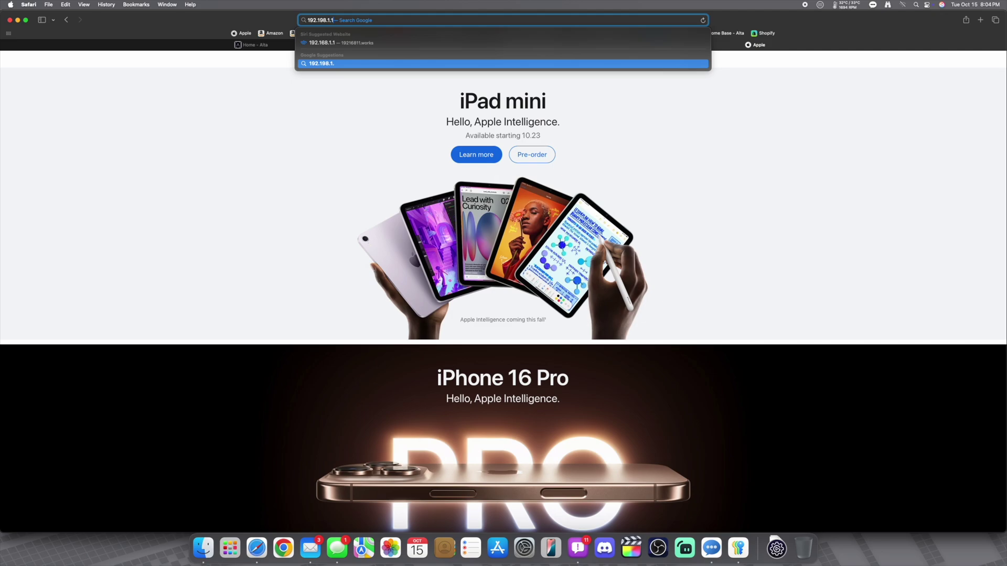
key("Return")
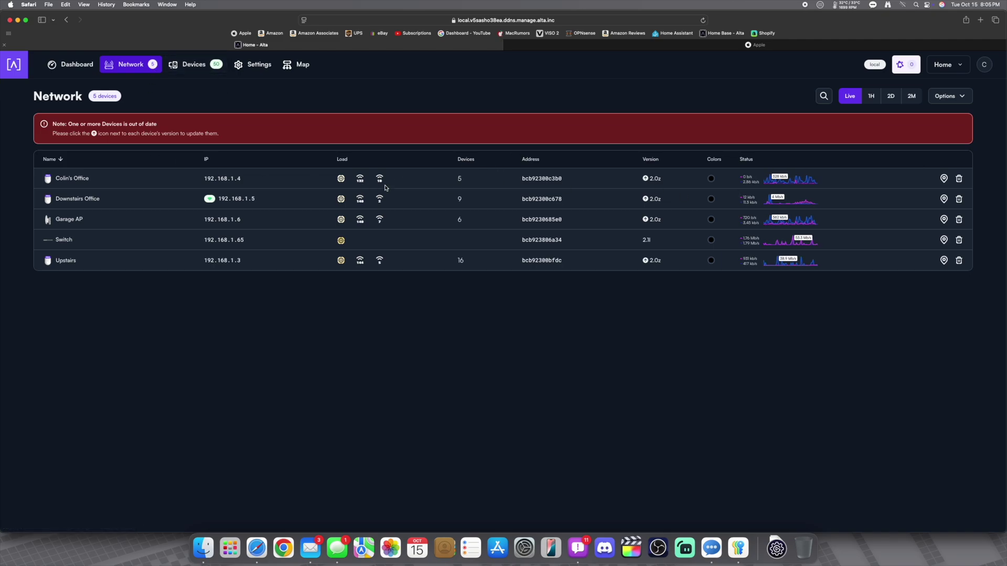
left_click(543, 47)
- Retry loading 192.198.1.1 from the second tab's address bar
left_click(425, 20)
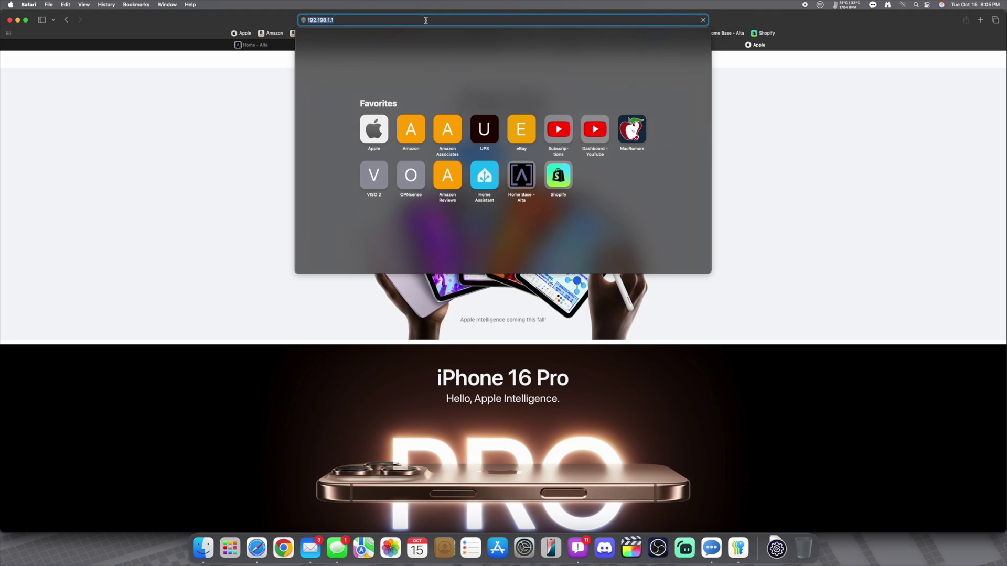
key("Return")
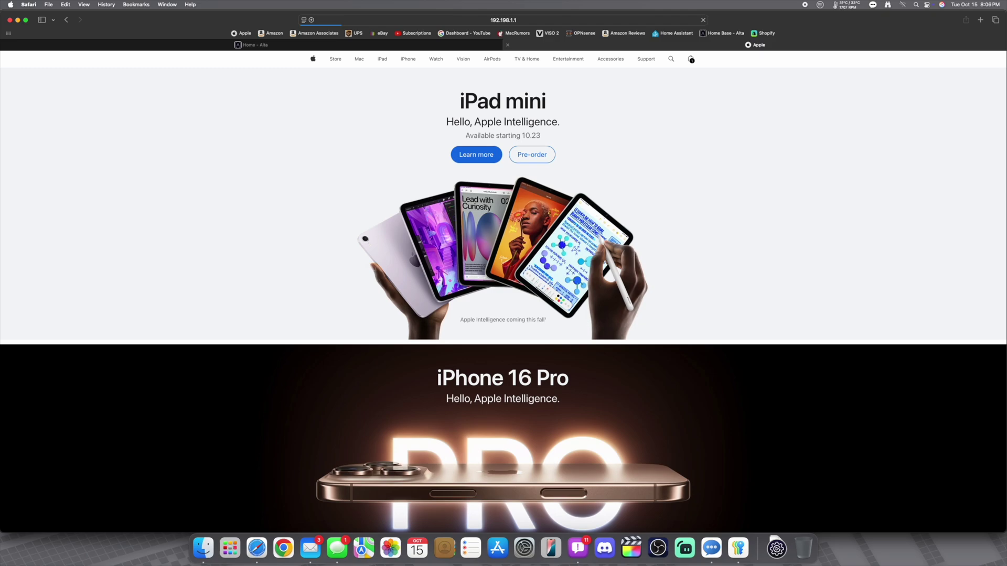
- Hide and restore Safari, then load the router address 192.168.1.1
key("super+h")
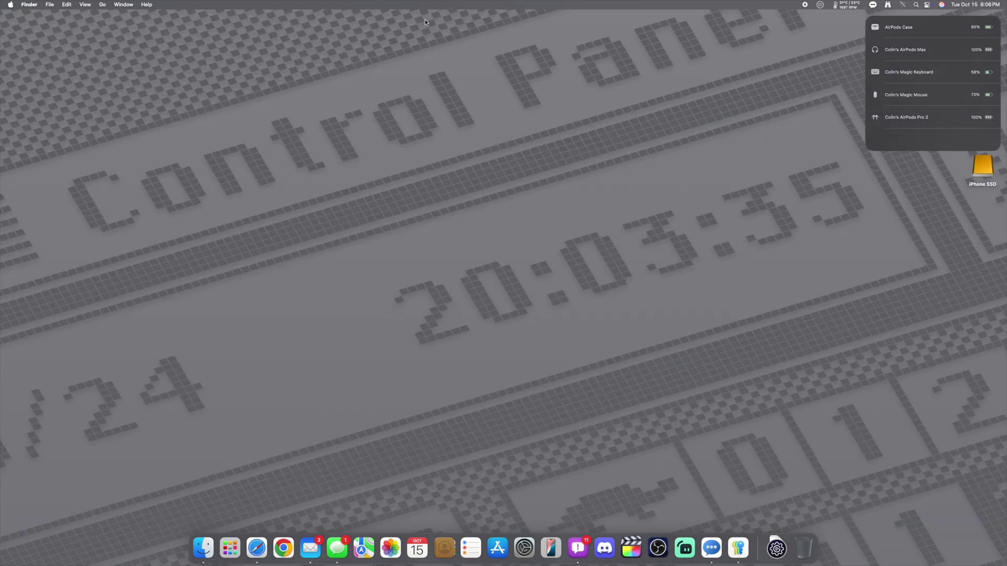
left_click(257, 548)
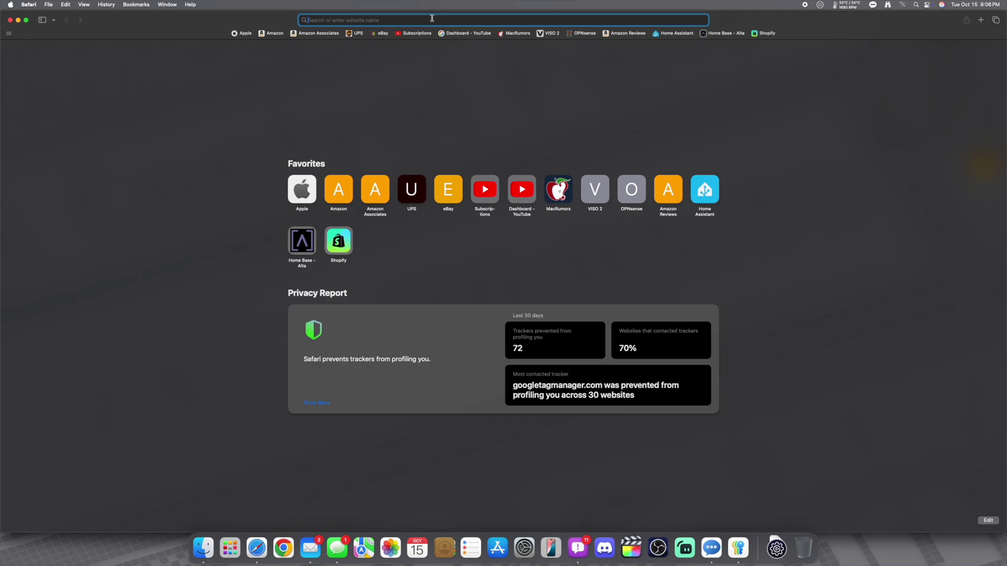
type("192.168.1.1")
key("Return")
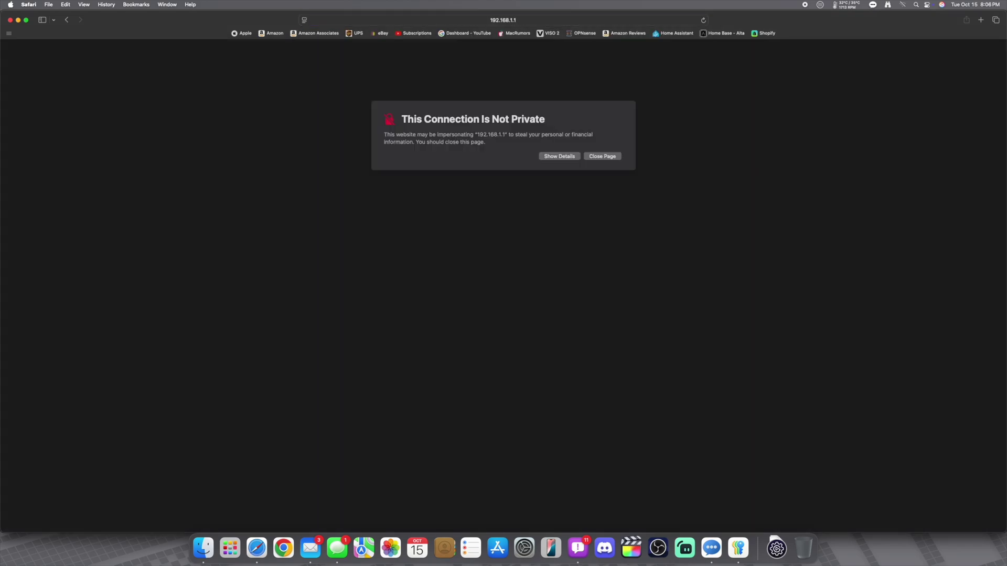
- Bypass the connection-not-private warning to open the Alta Labs router setup page
left_click(550, 157)
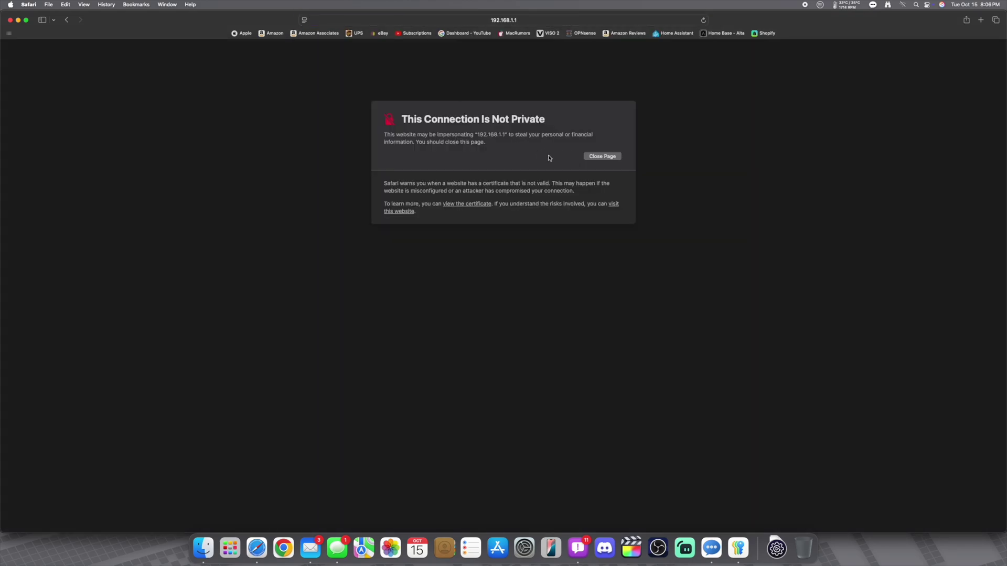
left_click(404, 213)
left_click(526, 301)
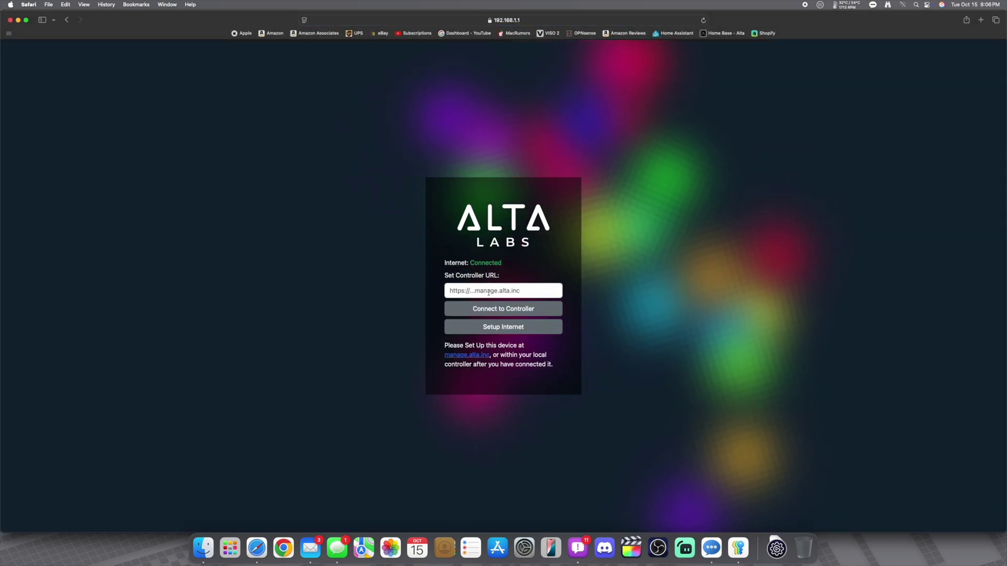
- Copy the controller hostname from the Alta Control dashboard tab's address bar
left_click(487, 294)
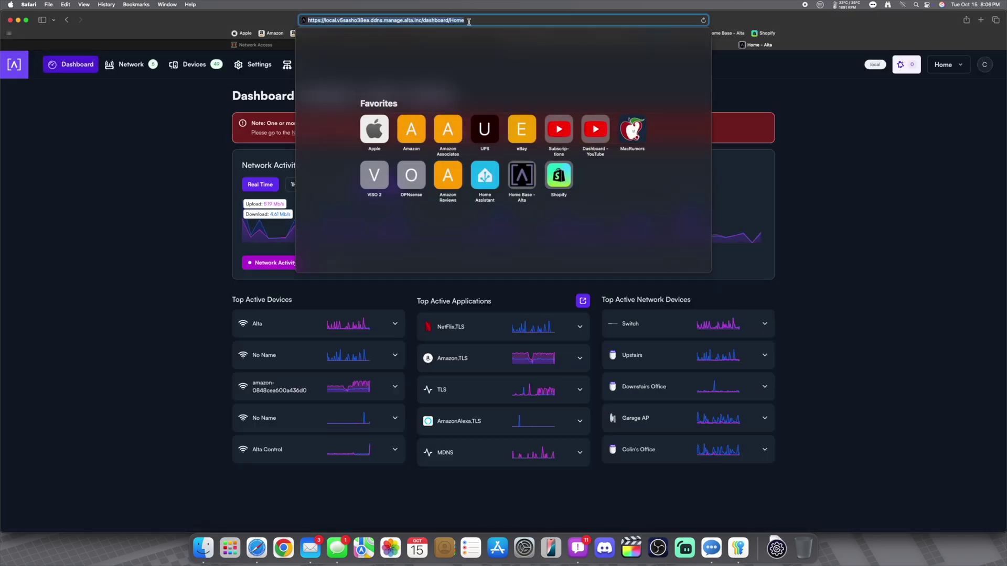
left_click(433, 21)
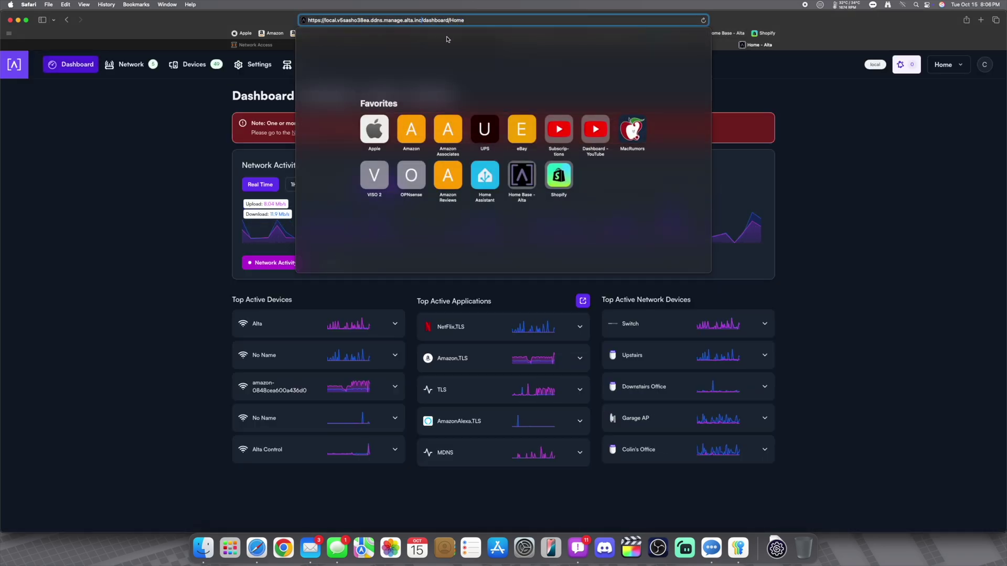
left_click_drag(422, 20, 326, 21)
right_click(339, 21)
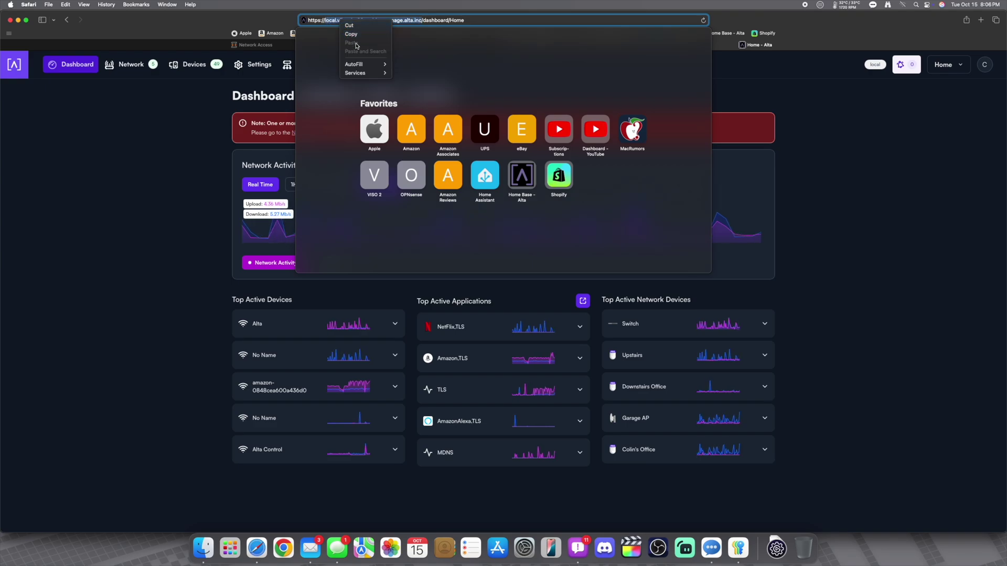
left_click(358, 38)
left_click(268, 44)
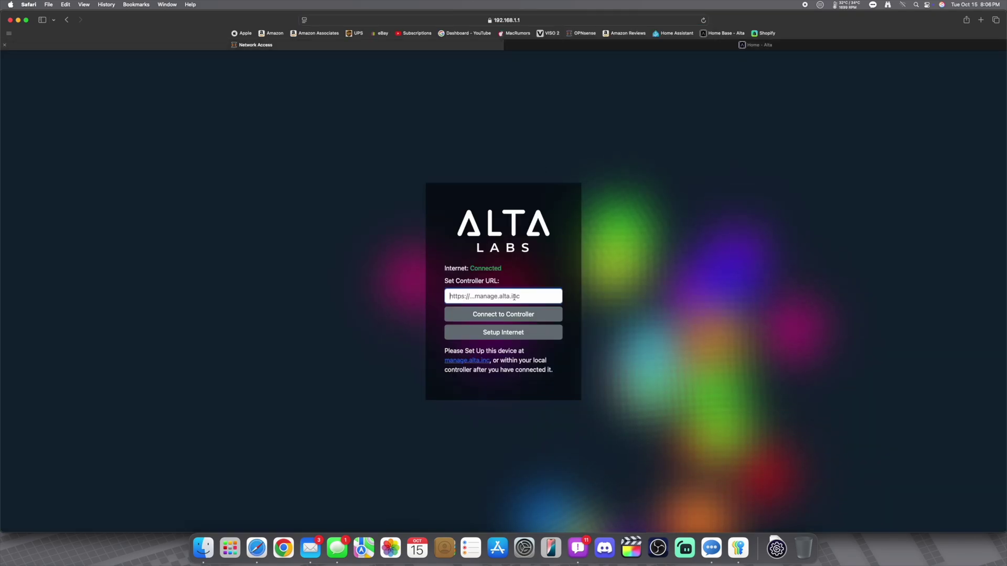
left_click(619, 47)
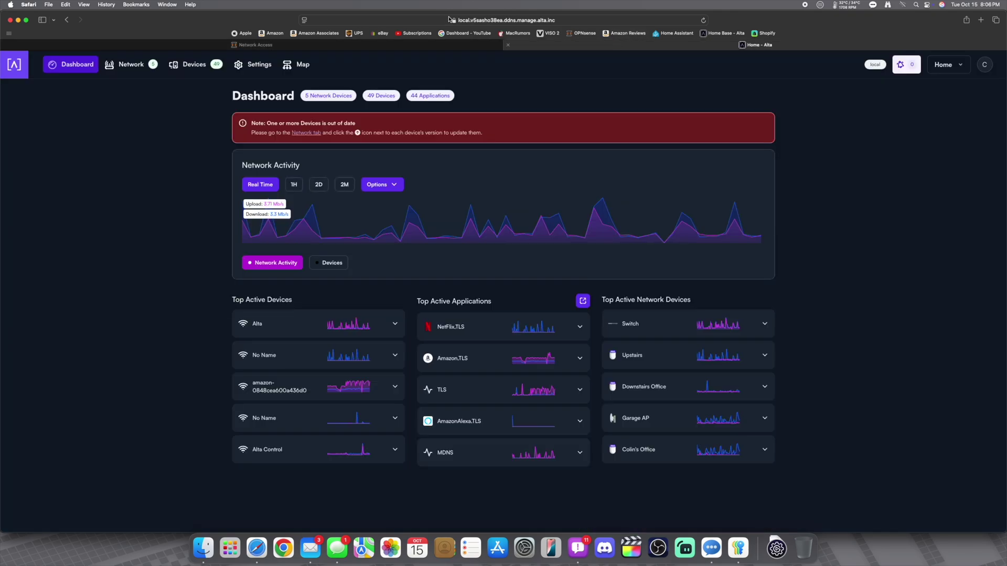
left_click(471, 22)
left_click(434, 21)
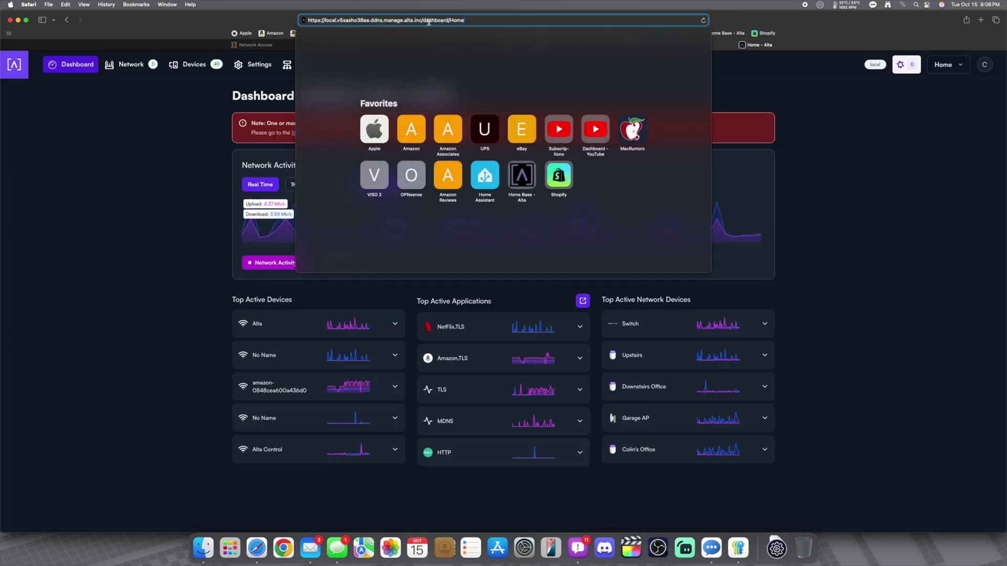
left_click_drag(421, 21, 304, 21)
right_click(319, 24)
left_click(330, 34)
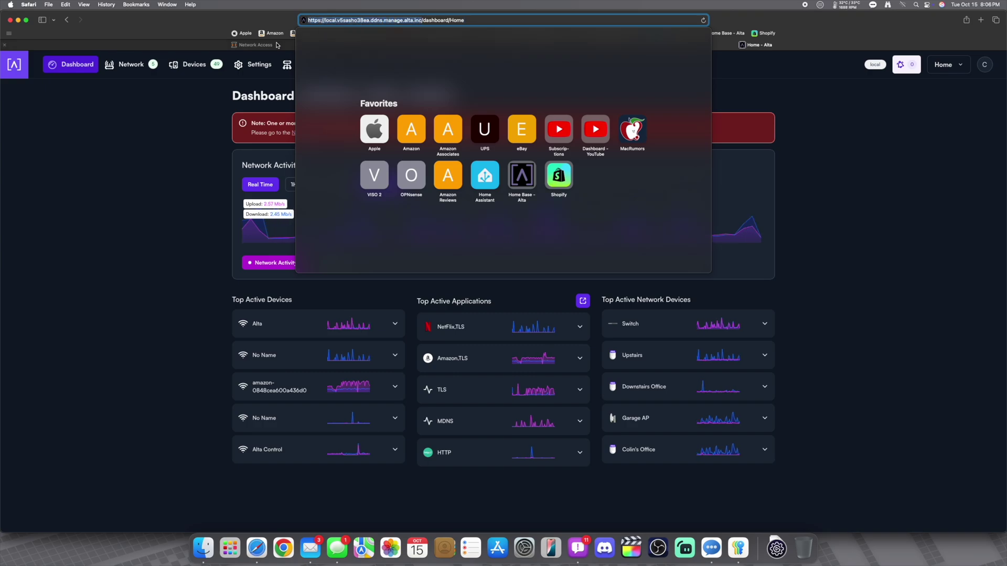
left_click(278, 45)
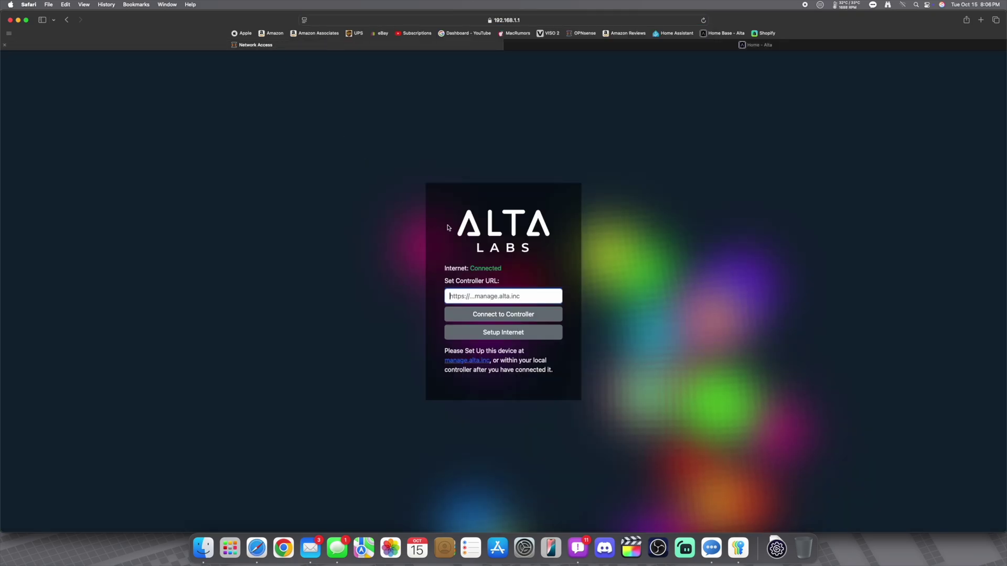
- Paste the controller address into the Controller URL field and start Setup Internet
right_click(486, 295)
left_click(503, 317)
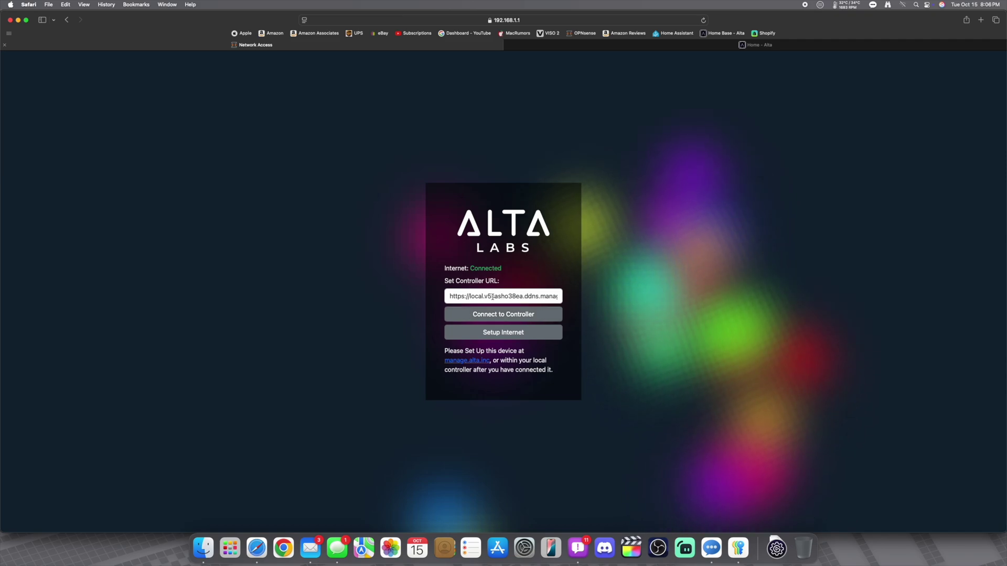
left_click(501, 297)
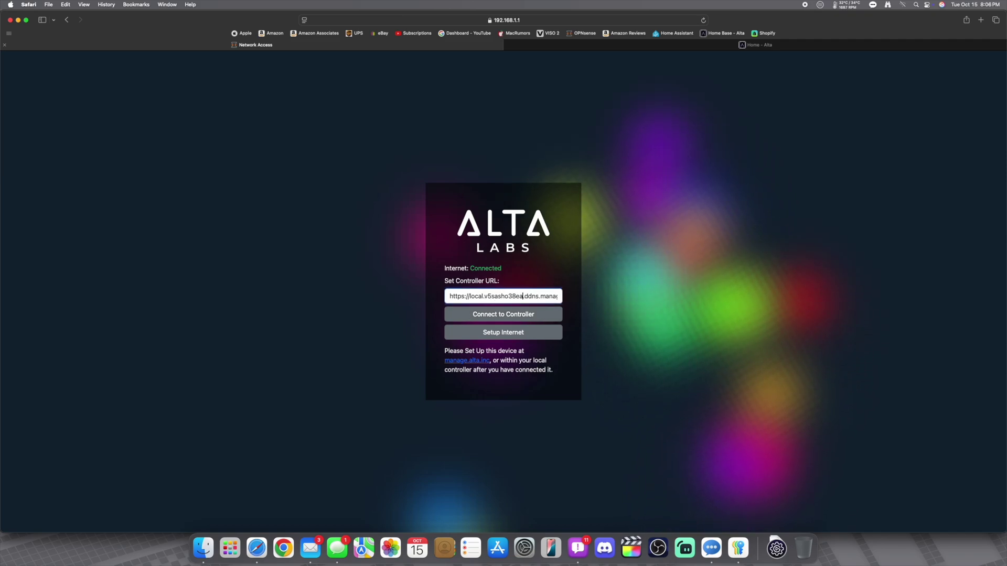
key("super+Right")
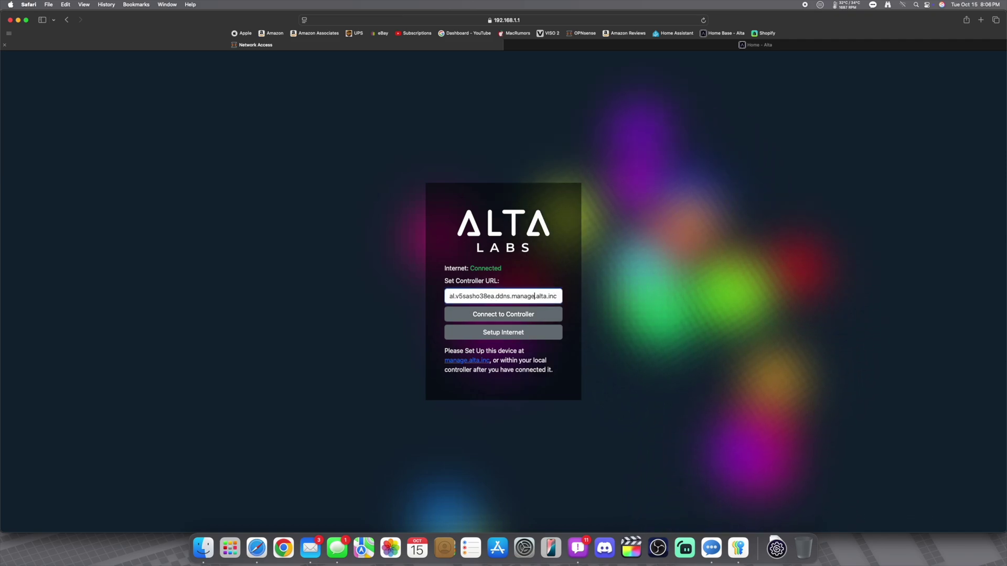
left_click(505, 332)
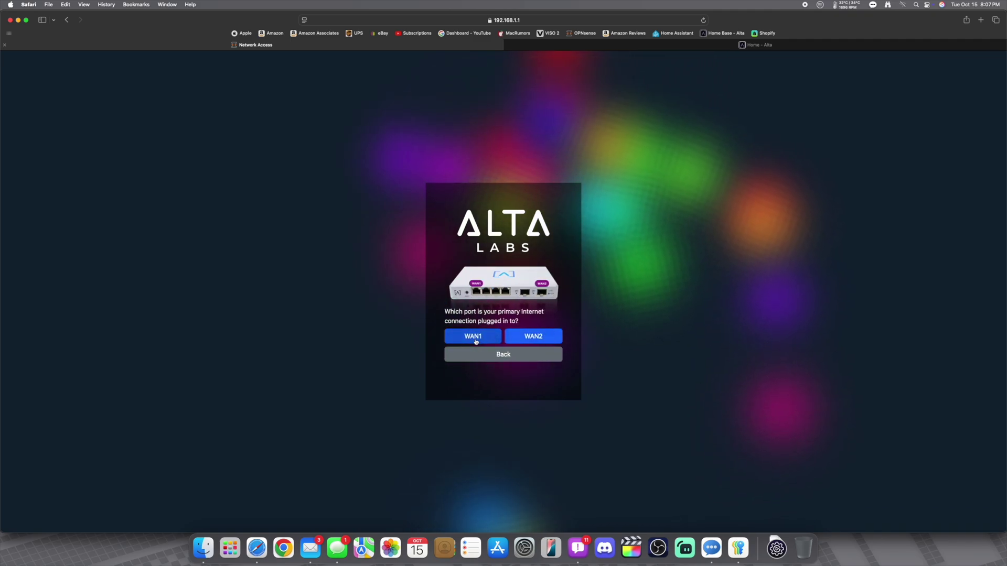
- Answer internet setup with WAN1, DHCP, no VLAN, no MAC, automatic link speed; show the desktop
left_click(476, 340)
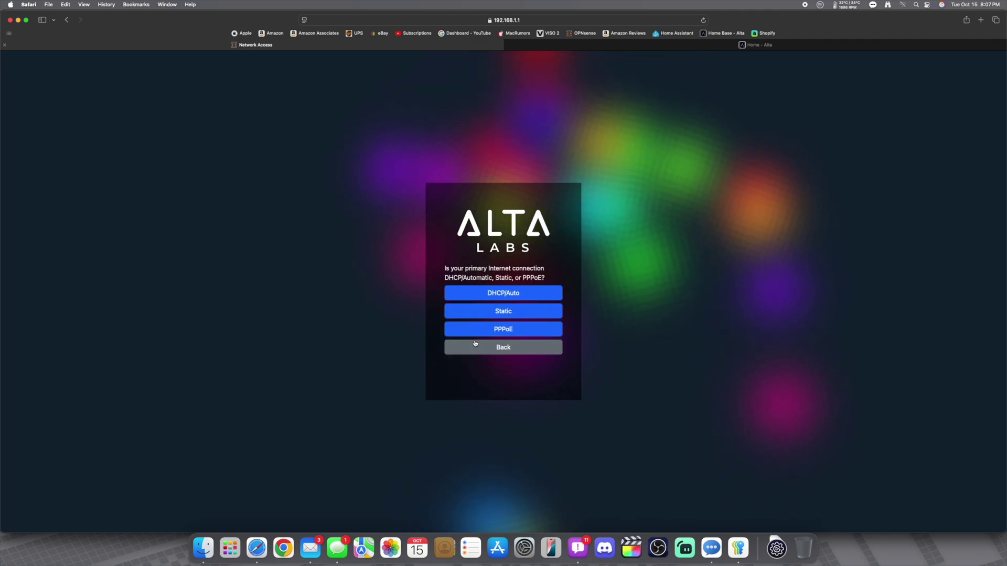
left_click(501, 298)
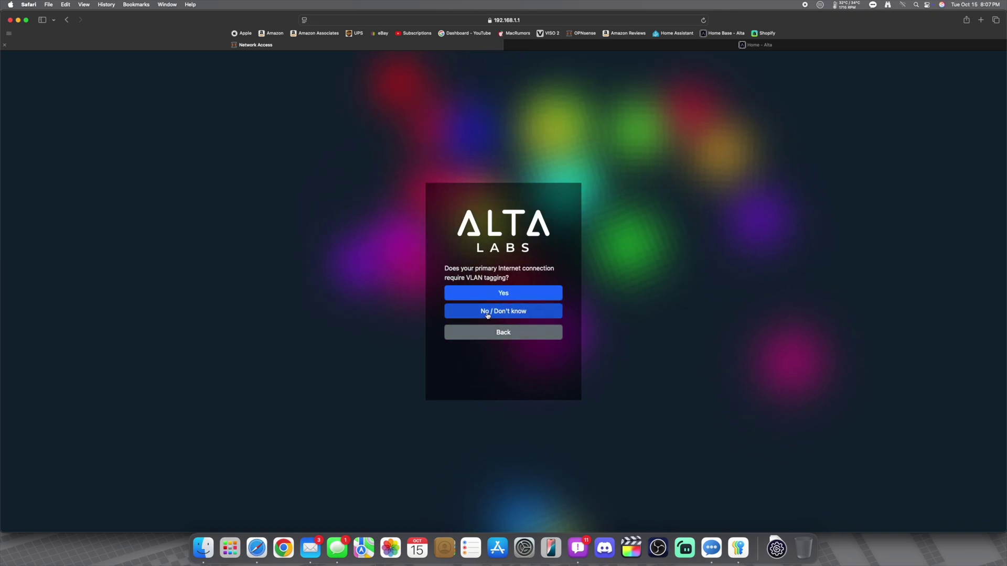
left_click(505, 318)
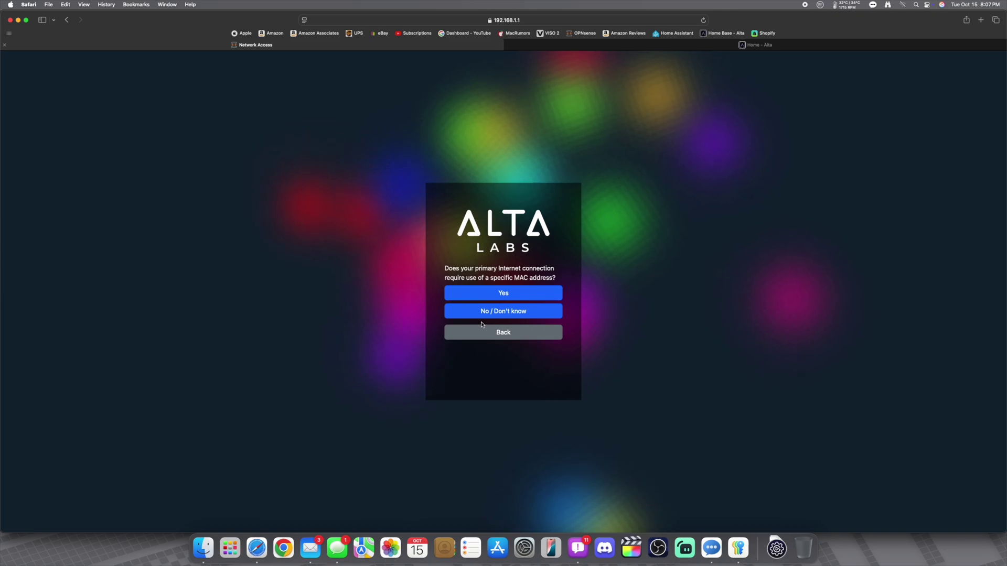
left_click(463, 312)
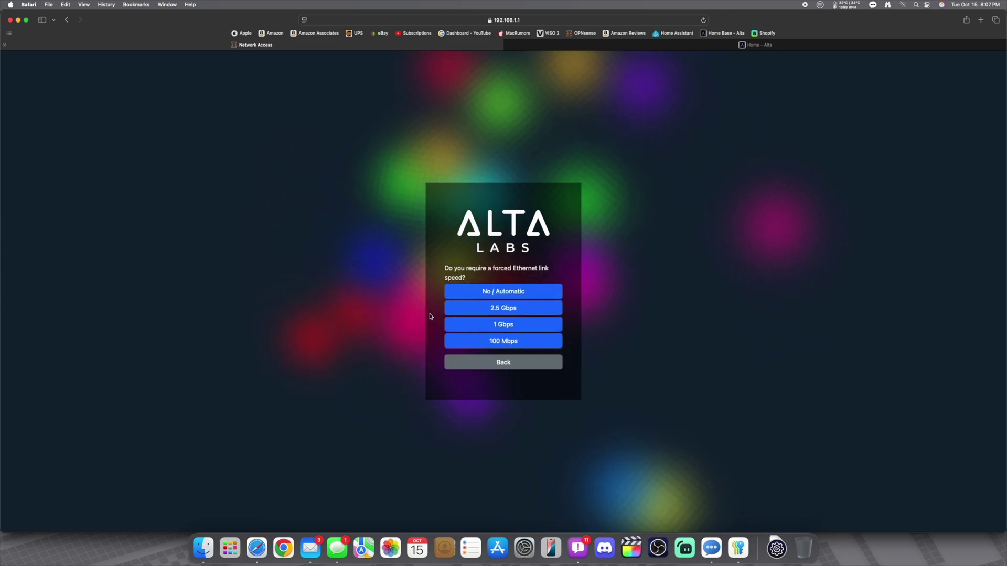
left_click(485, 296)
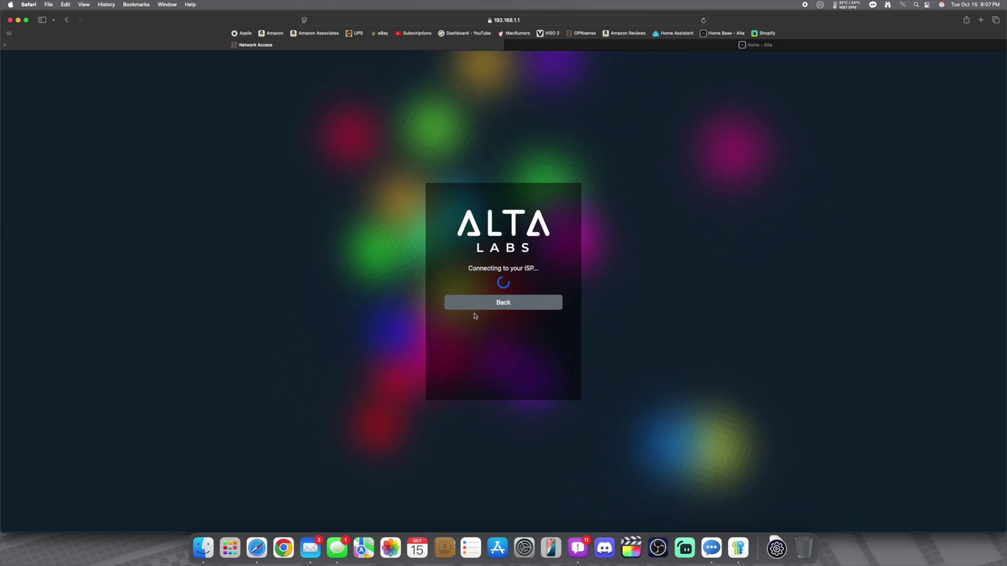
left_click_drag(281, 19, 118, 24)
key("F11")
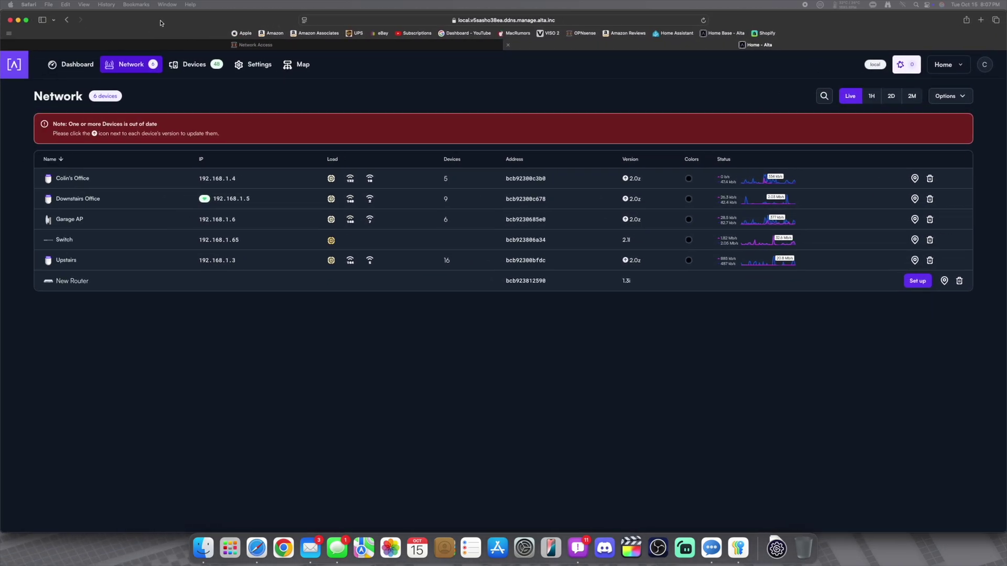
- Close the router setup tab and adopt the New Router into the controller
left_click(231, 45)
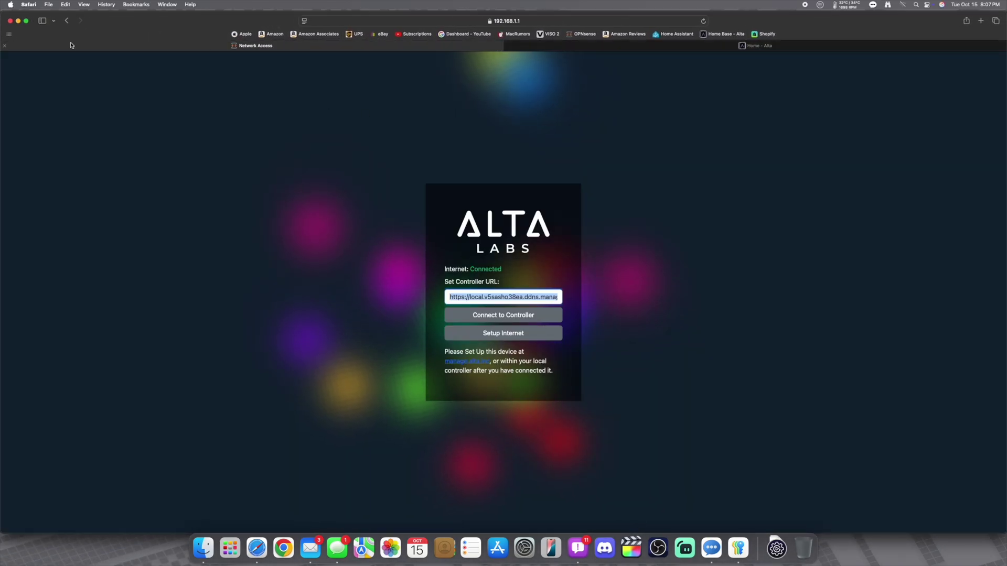
key("super+w")
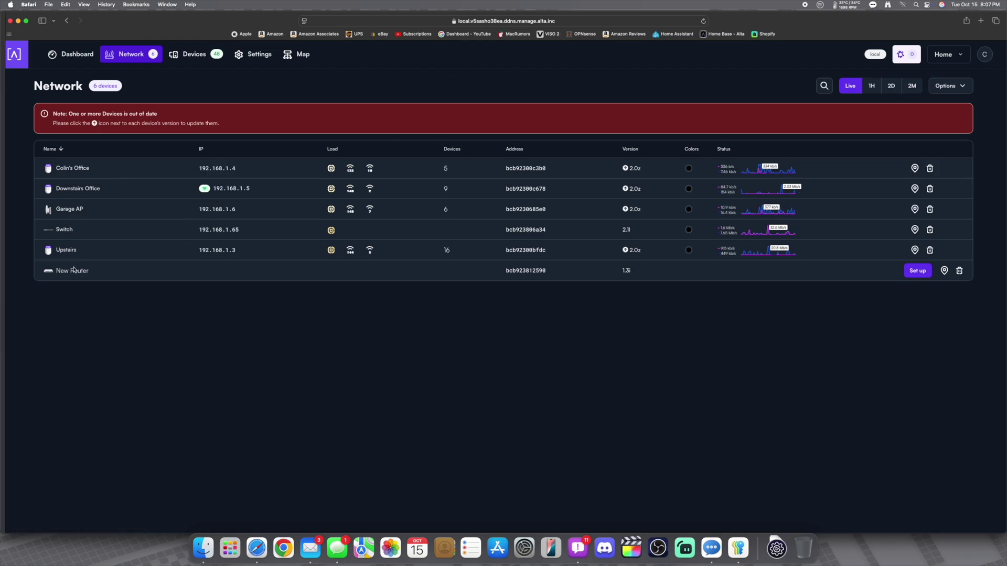
left_click(917, 271)
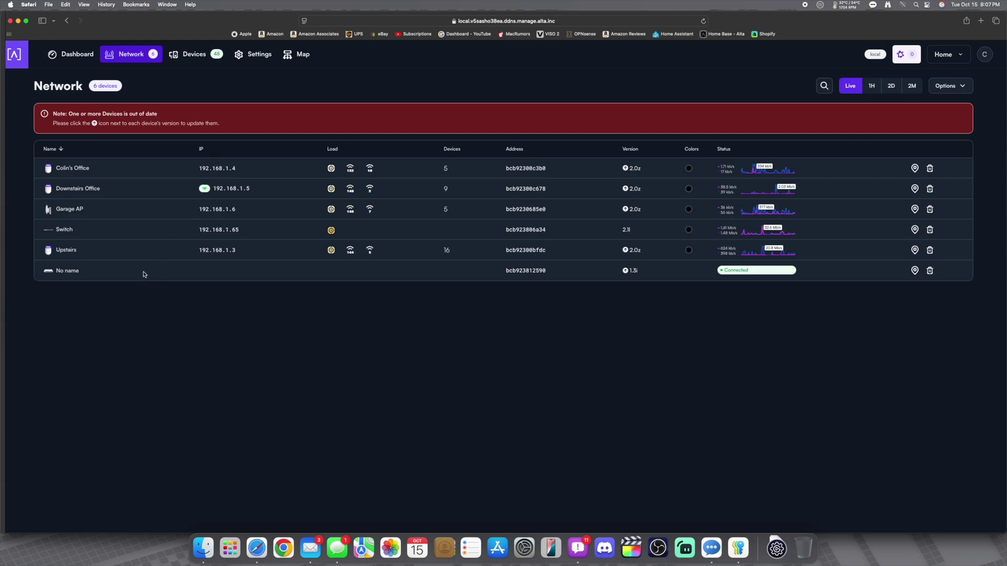
- Rename the newly adopted device to 'Router'
left_click(72, 272)
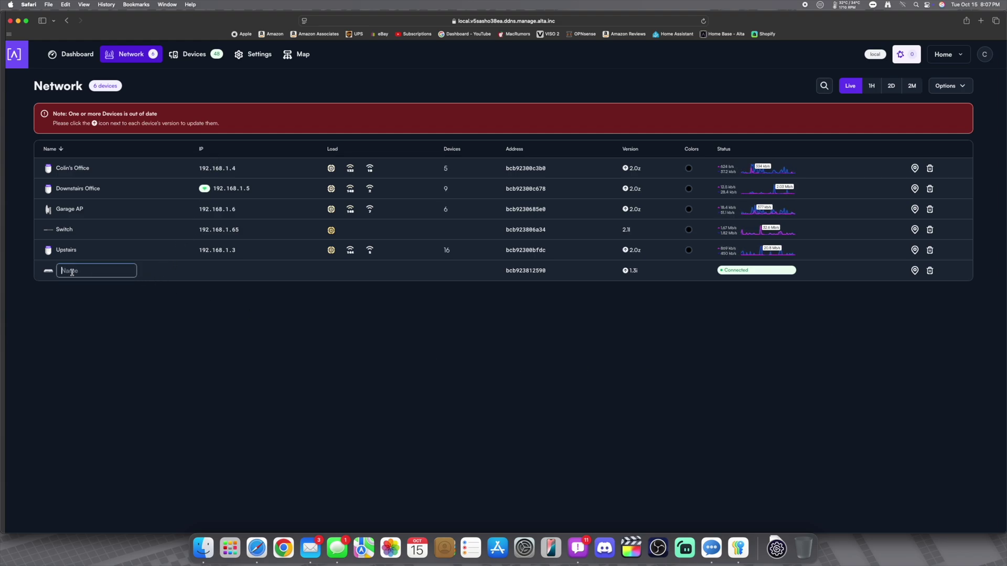
type("Rou")
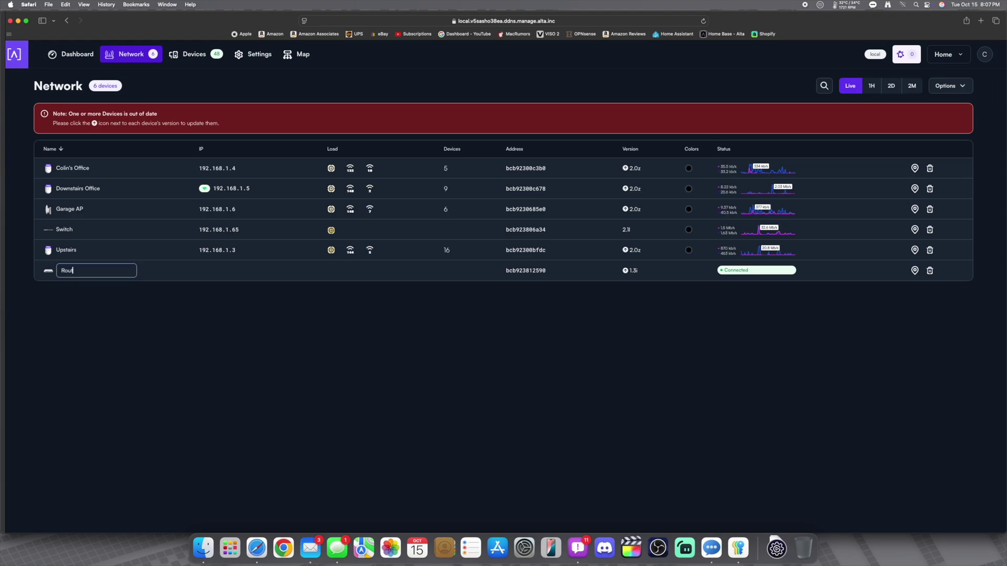
type("ter")
key("Return")
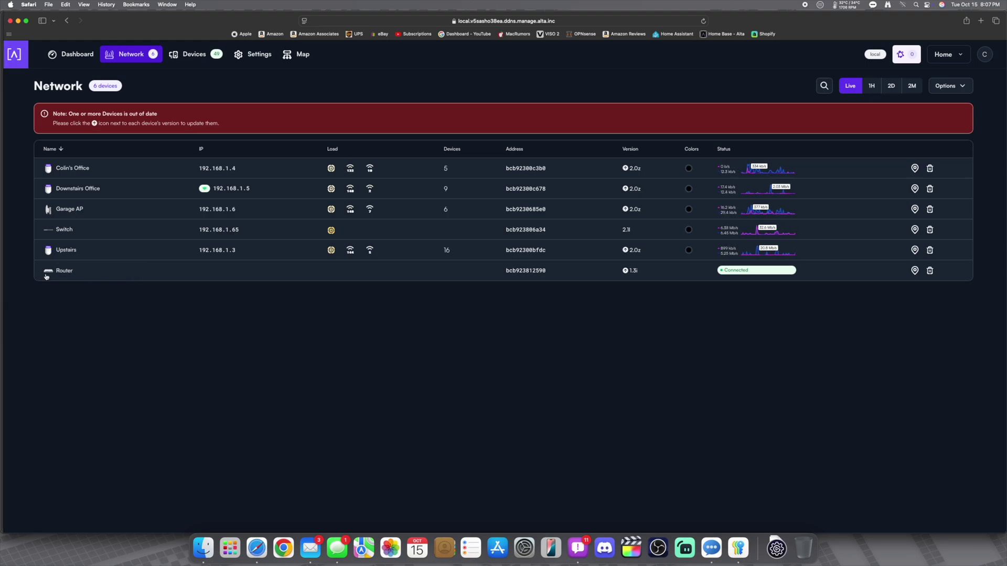
key("F11")
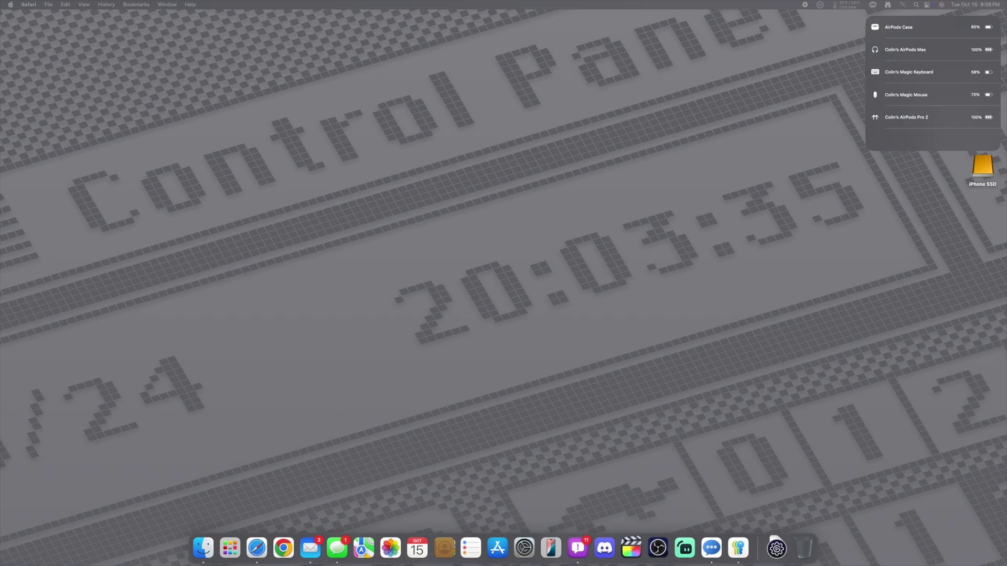
- Review the Router's port details from the device list, then close its details panel
left_click(262, 11)
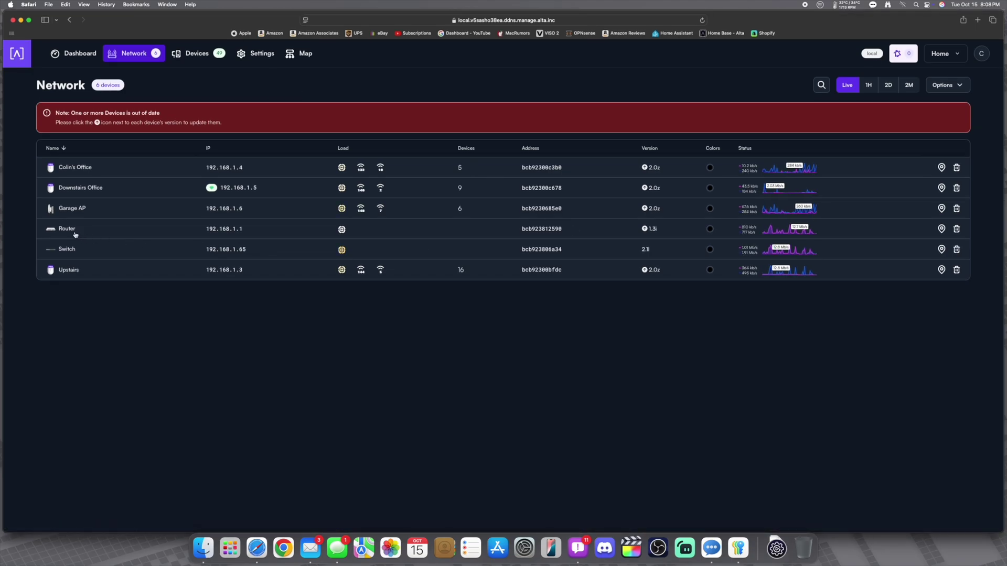
left_click(51, 231)
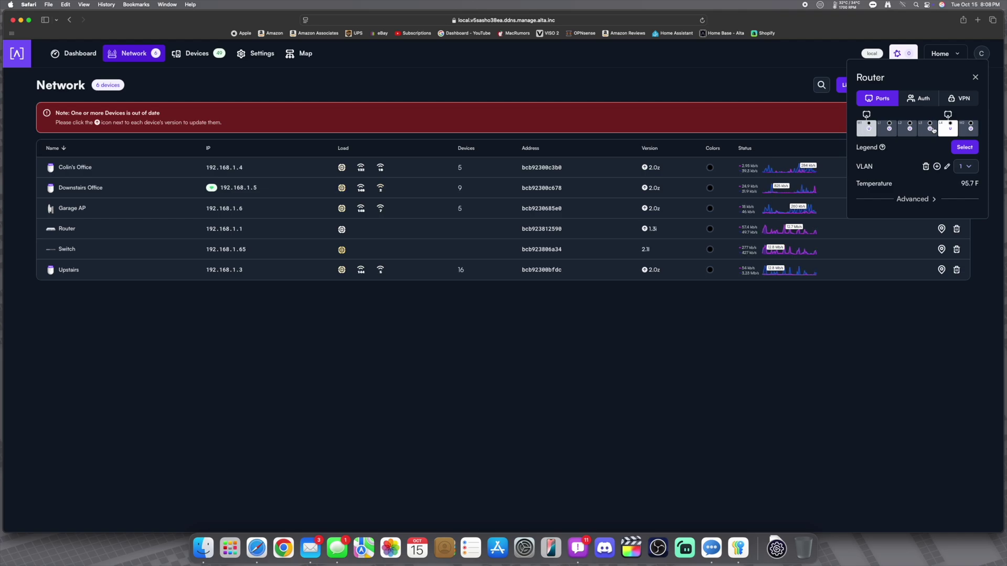
mouse_move(946, 129)
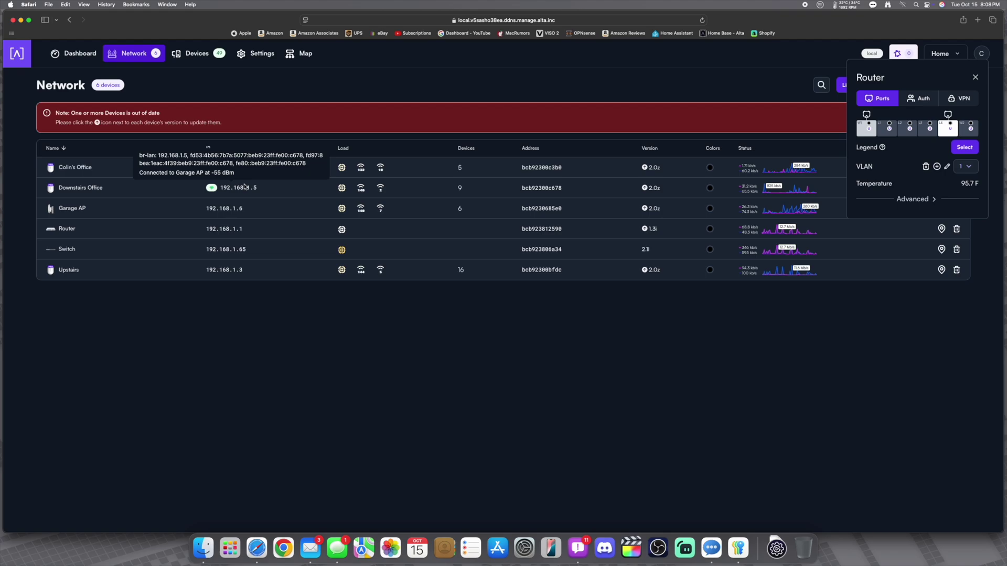
mouse_move(243, 249)
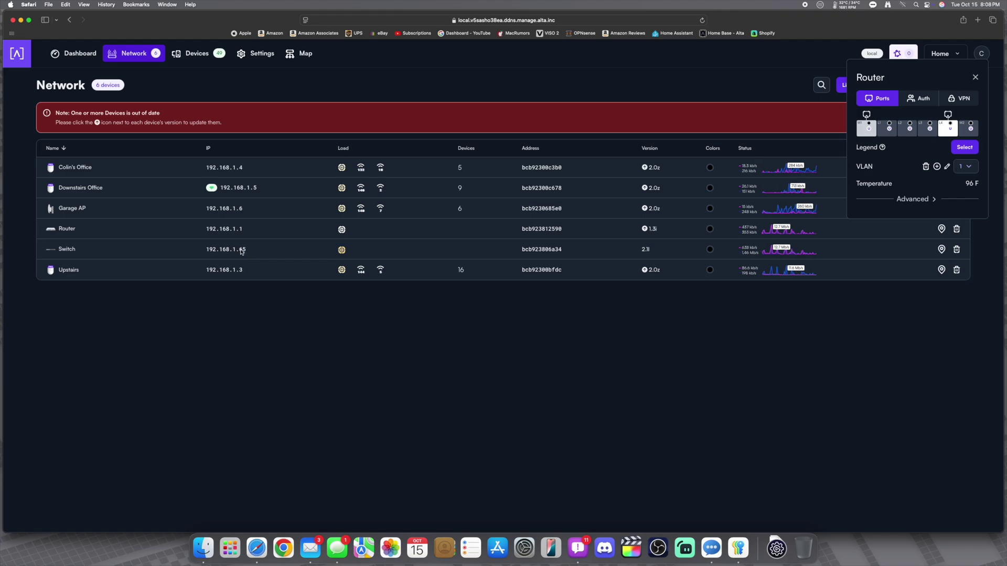
left_click(975, 77)
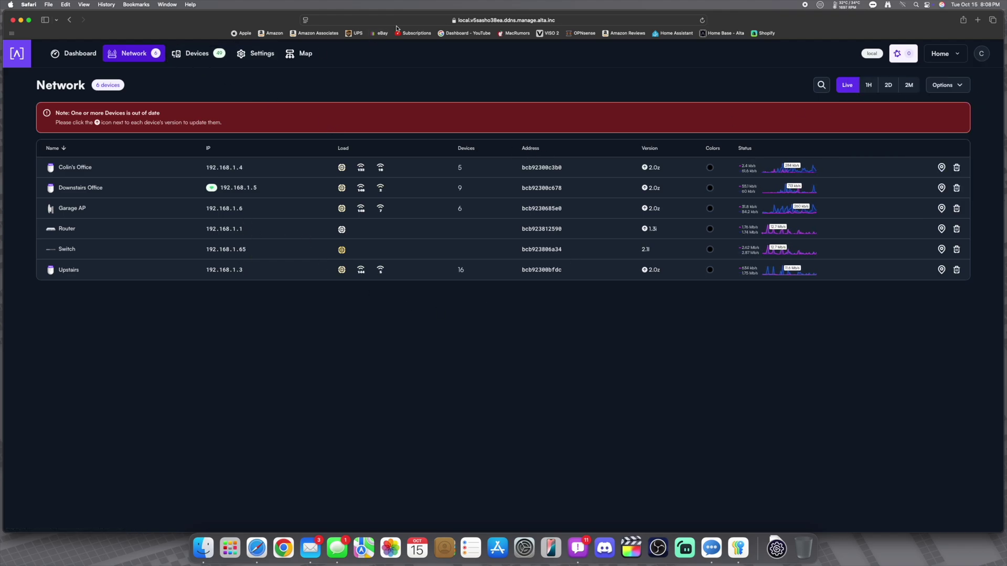
left_click(978, 20)
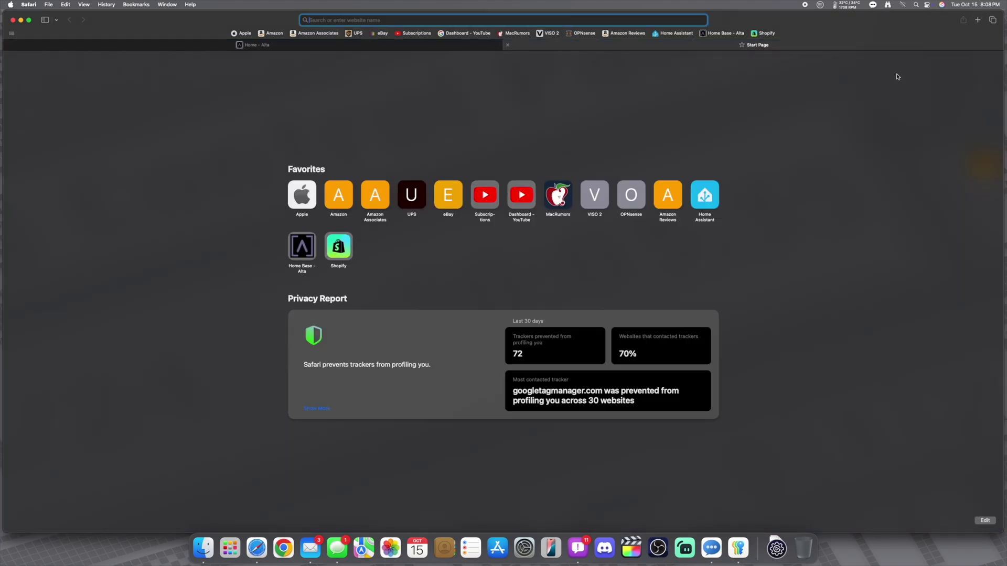
type("192.168.1.1")
key("Return")
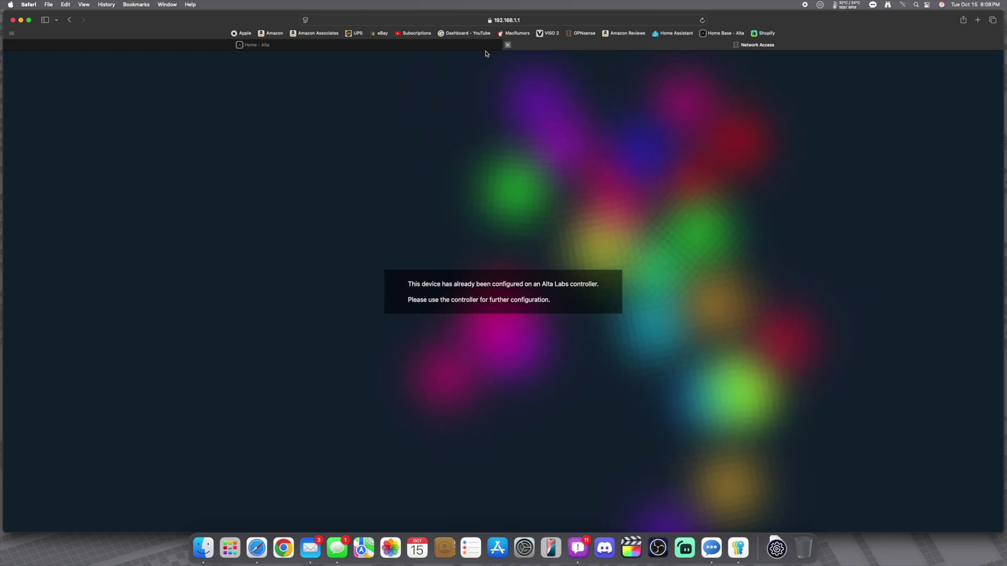
left_click(508, 45)
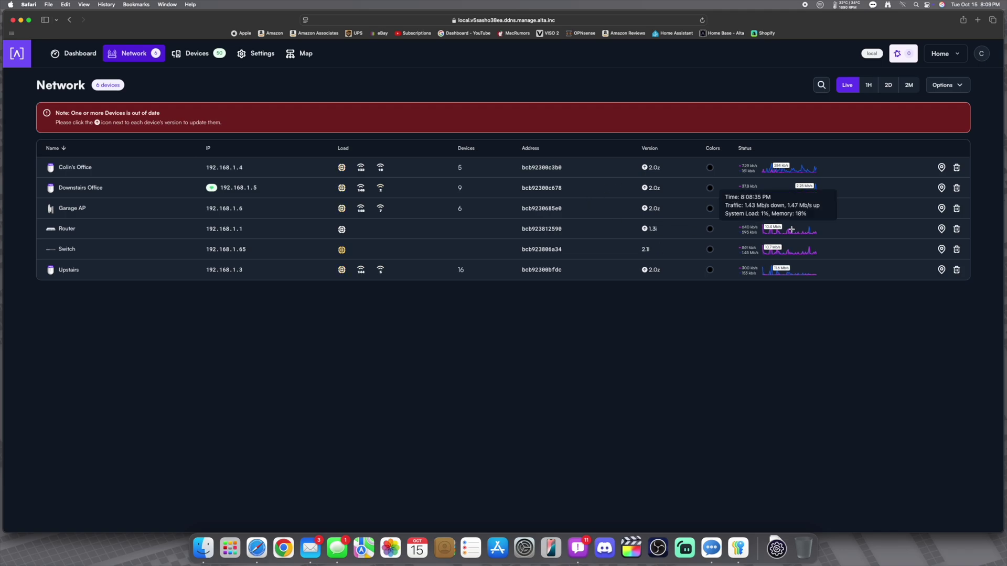
- Open the Router details and browse its advanced port and authentication settings
left_click(59, 235)
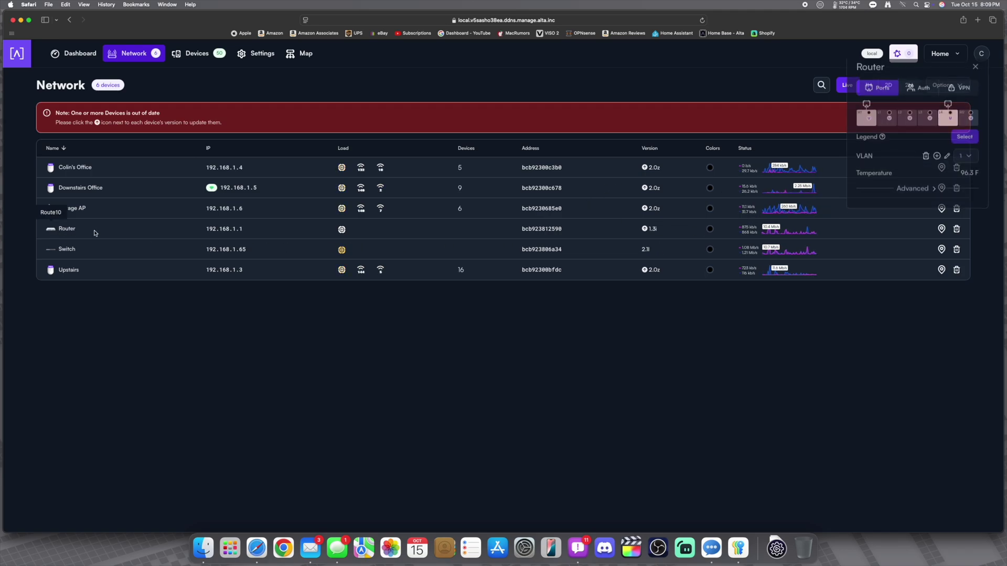
left_click_drag(890, 66, 371, 219)
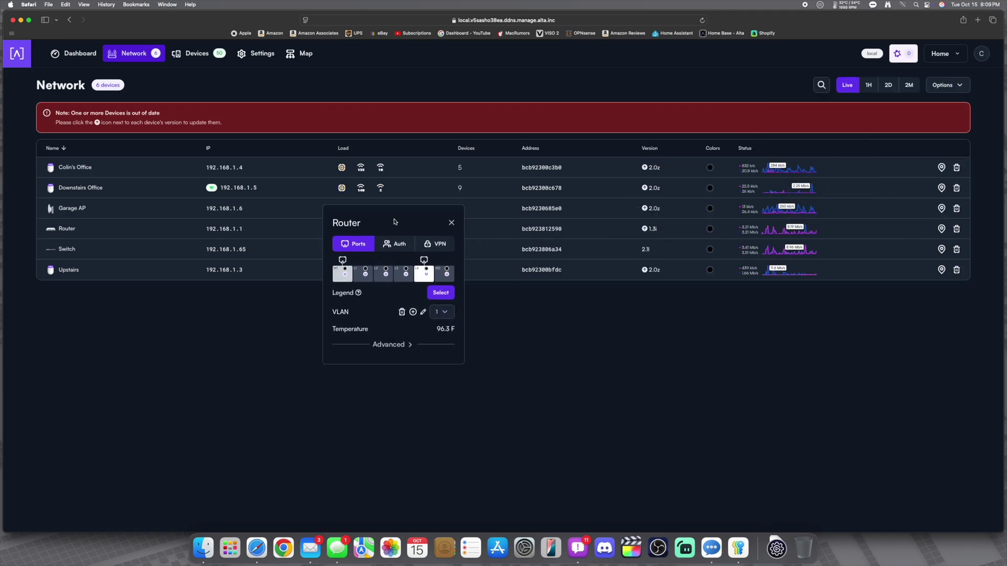
left_click(403, 345)
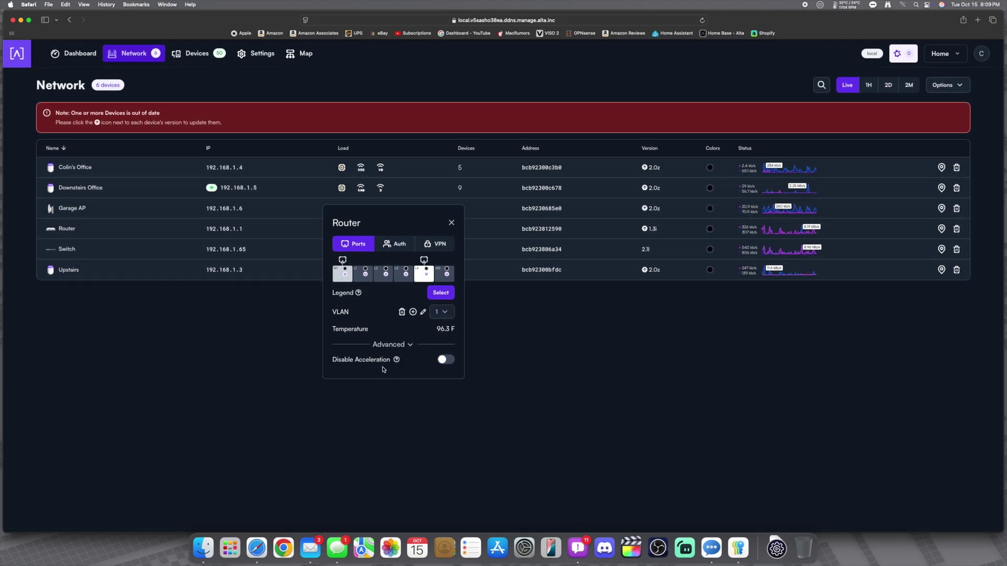
mouse_move(397, 361)
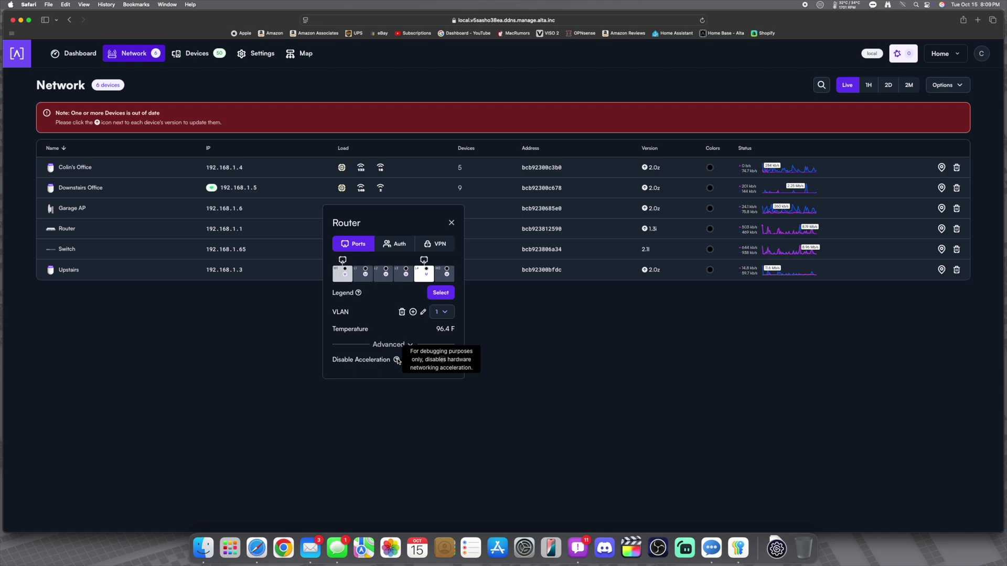
left_click(397, 251)
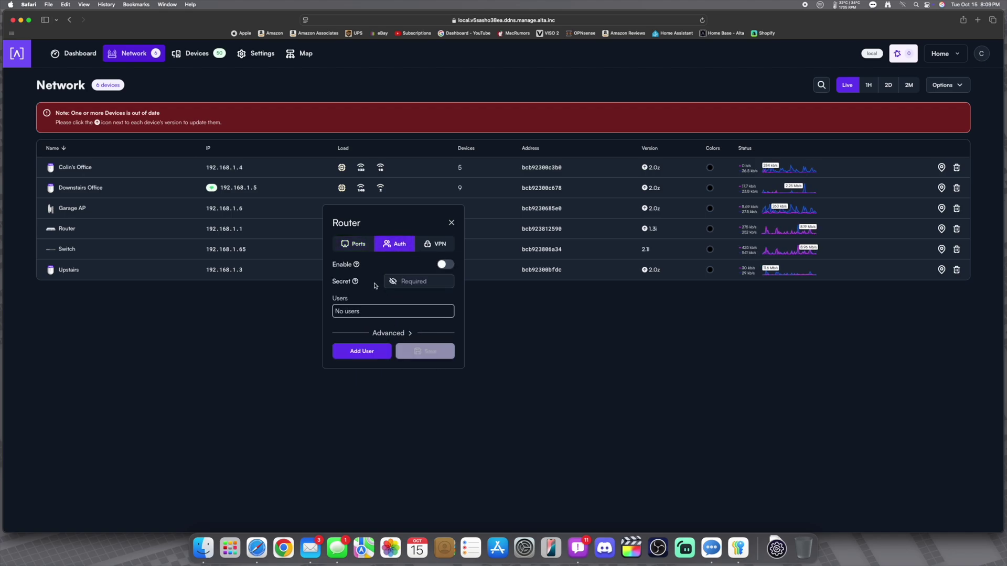
left_click(393, 333)
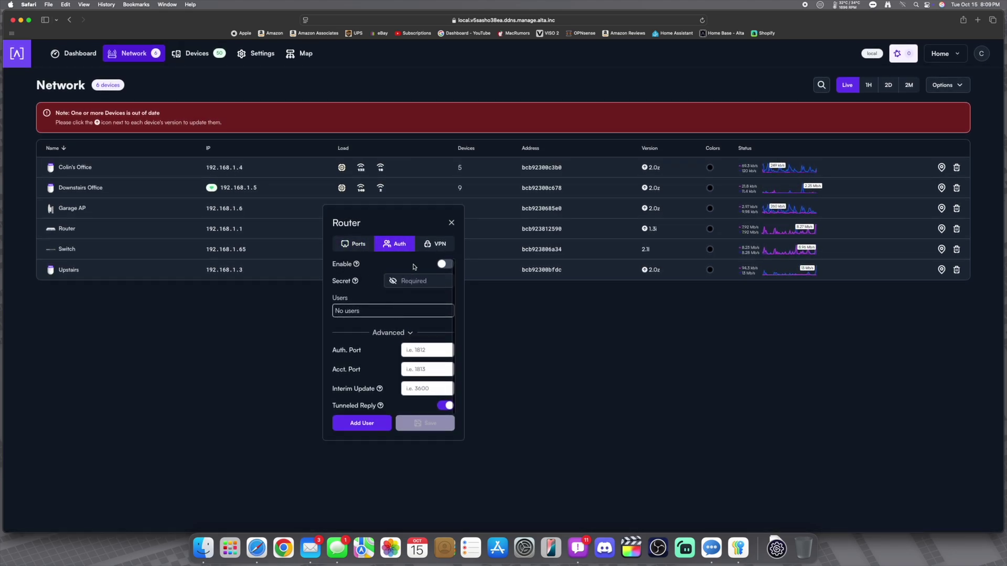
- Inspect the IPSec server settings, close them unchanged, close the Router popover, and open Settings
left_click(433, 246)
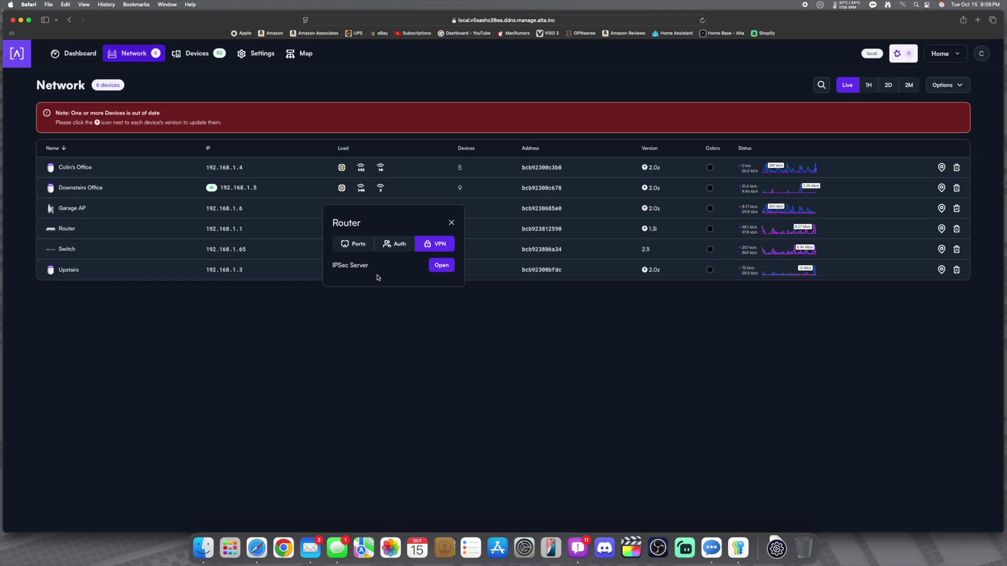
left_click(442, 266)
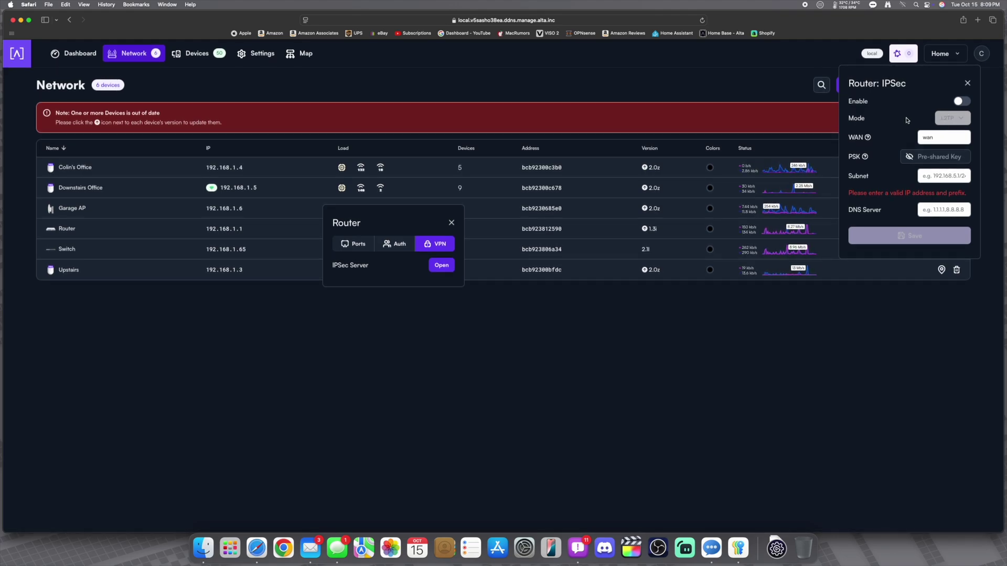
left_click(968, 85)
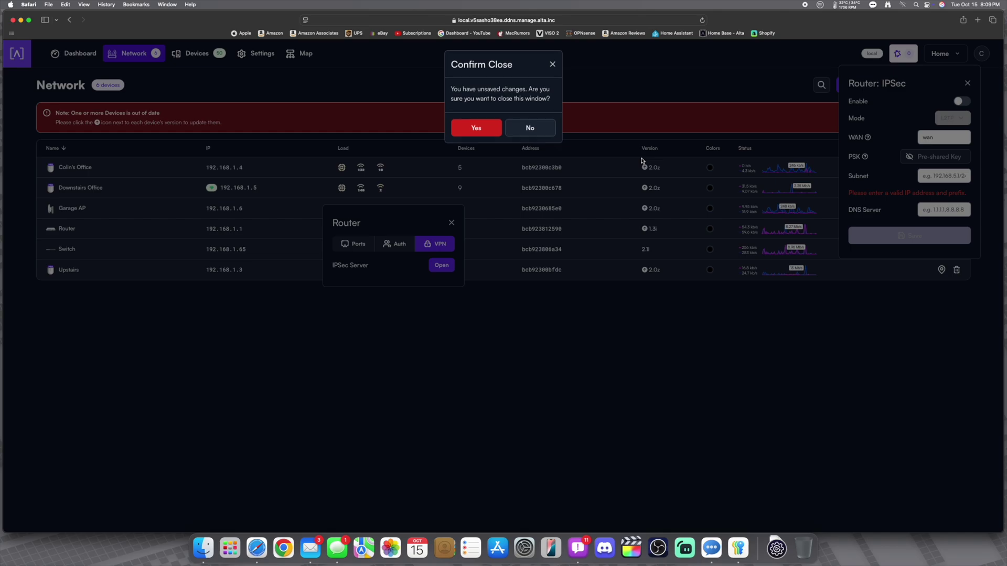
left_click(483, 128)
left_click(451, 223)
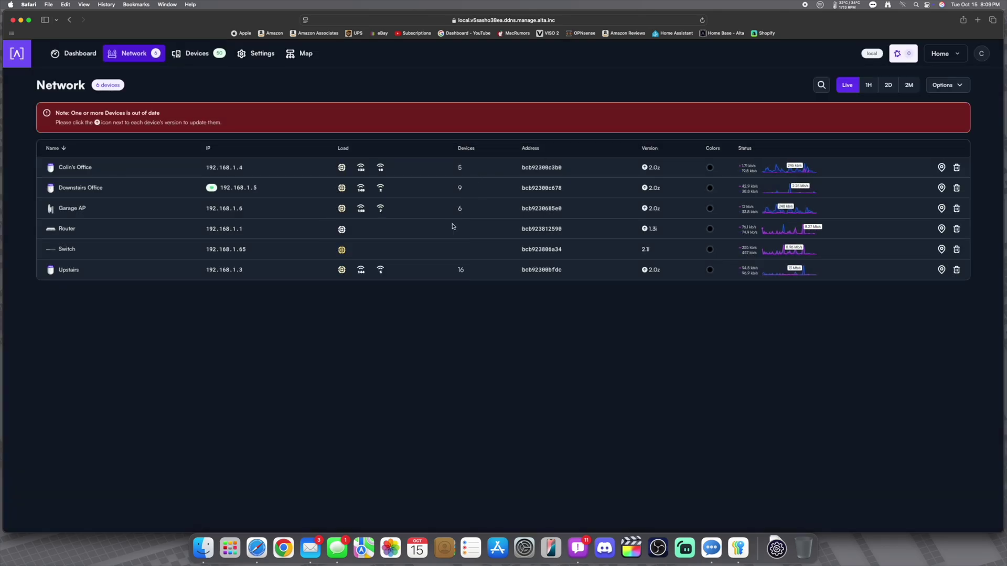
left_click(260, 54)
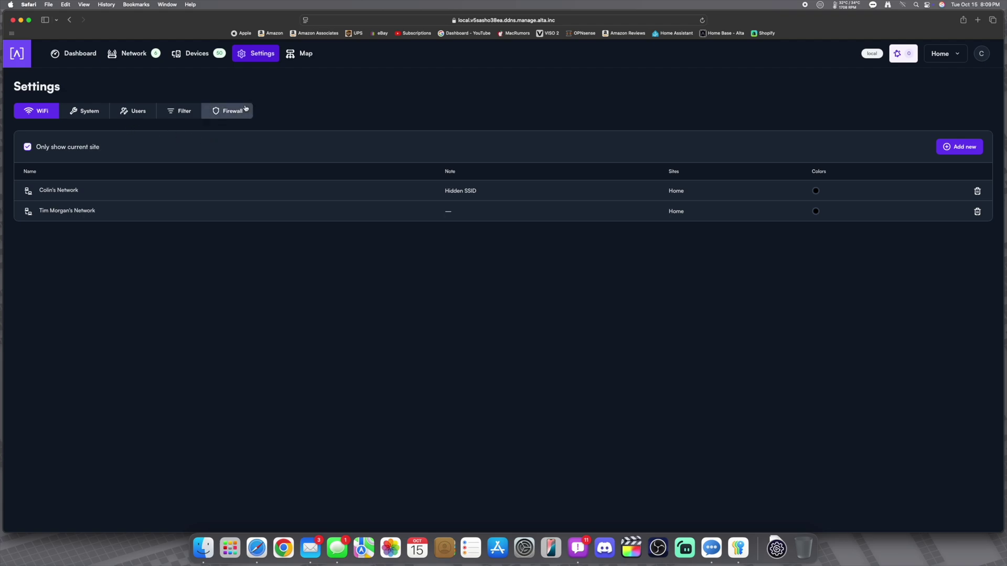
- Review the System settings and expanded Advanced options, then return to Dashboard and the Network list
left_click(94, 111)
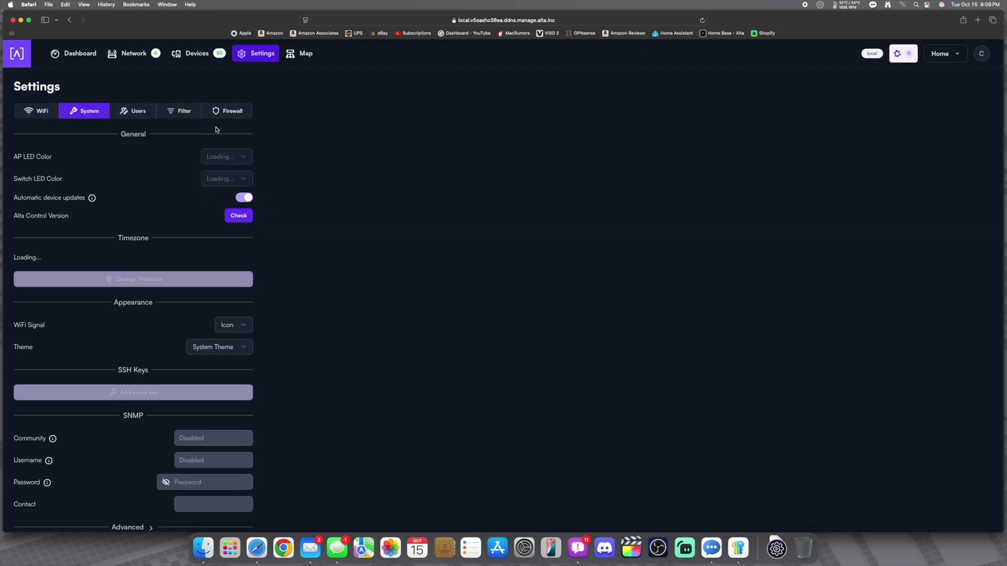
scroll(279, 139, "down", 5)
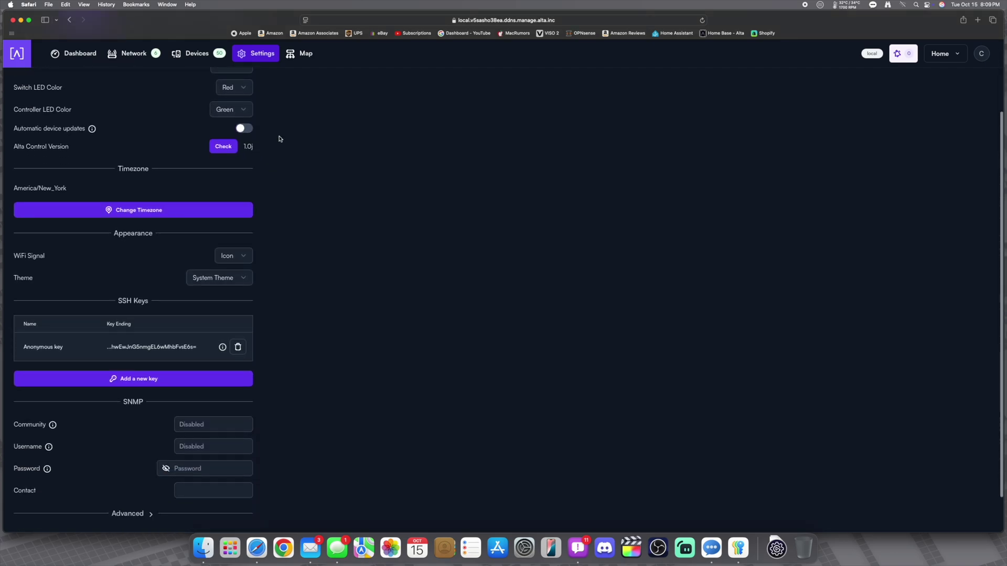
scroll(273, 148, "up", 5)
scroll(270, 148, "down", 5)
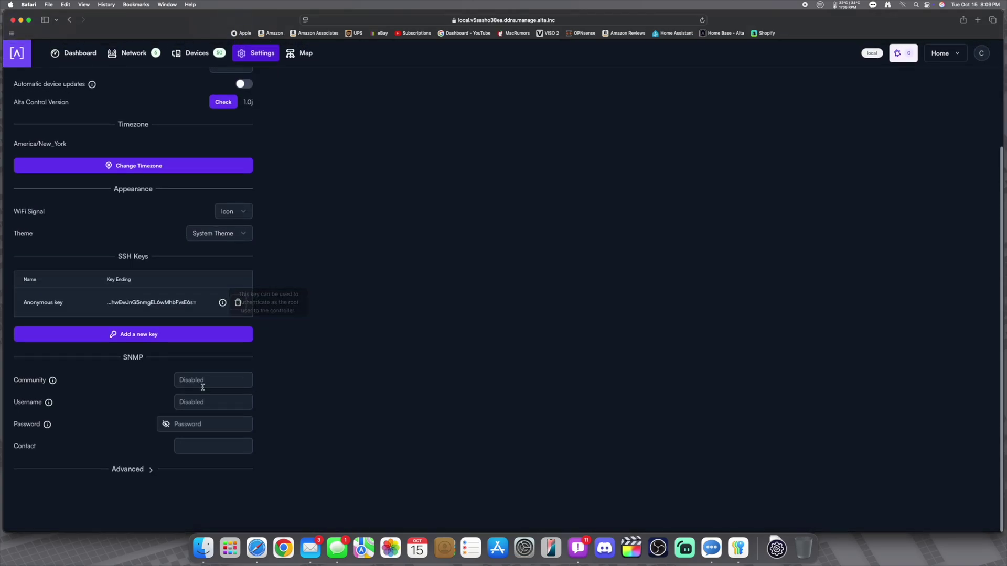
left_click(150, 470)
scroll(260, 382, "down", 10)
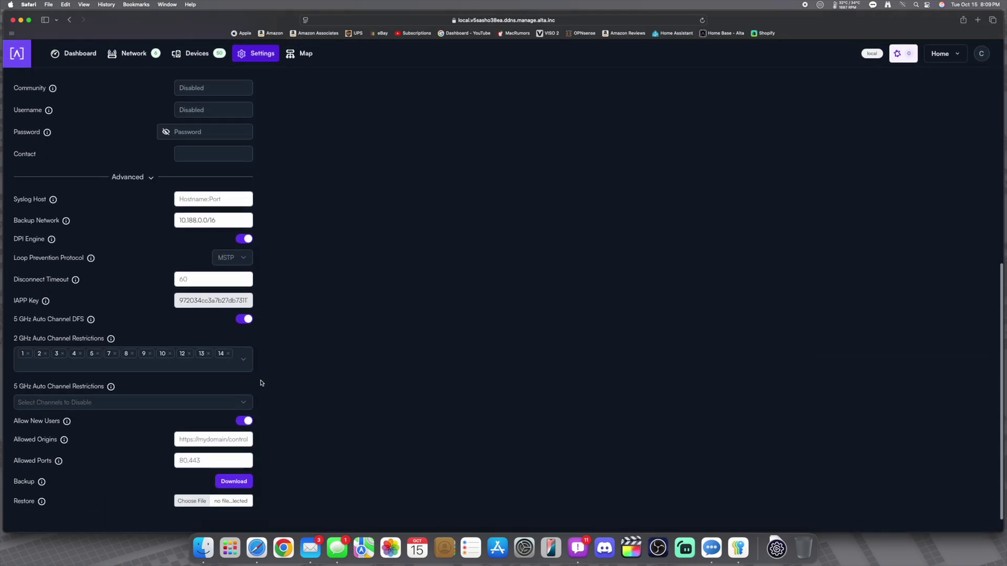
scroll(261, 382, "up", 15)
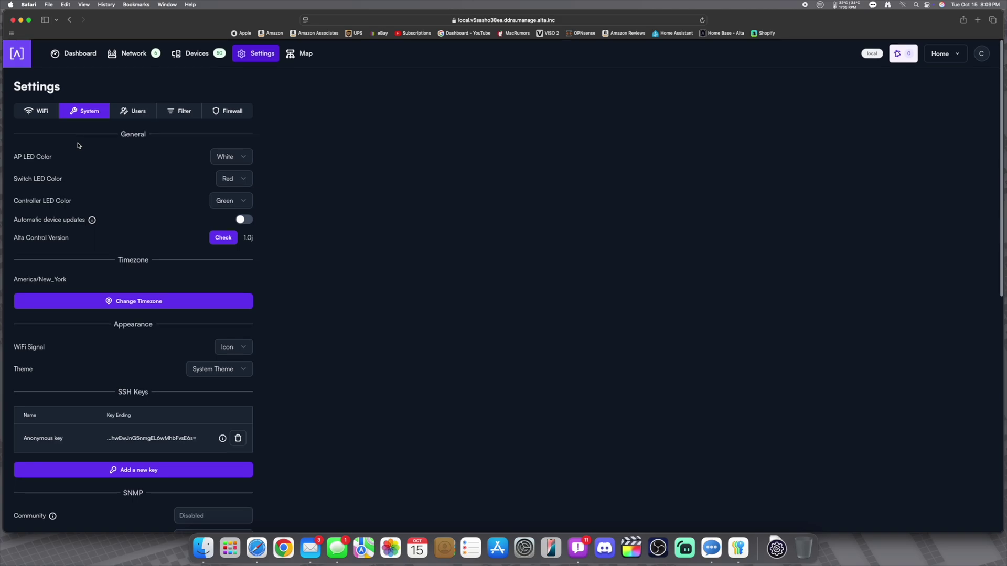
left_click(81, 54)
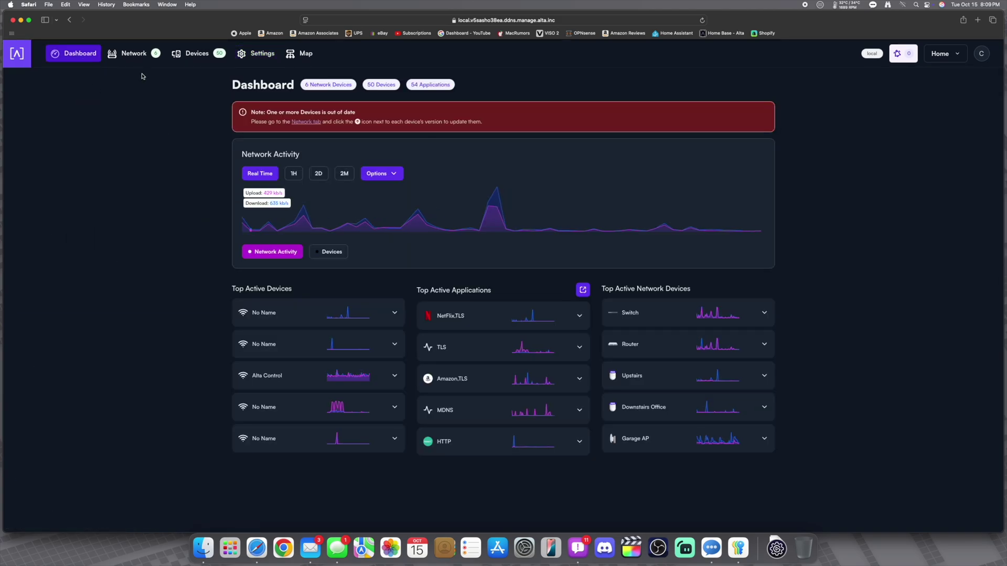
left_click(134, 53)
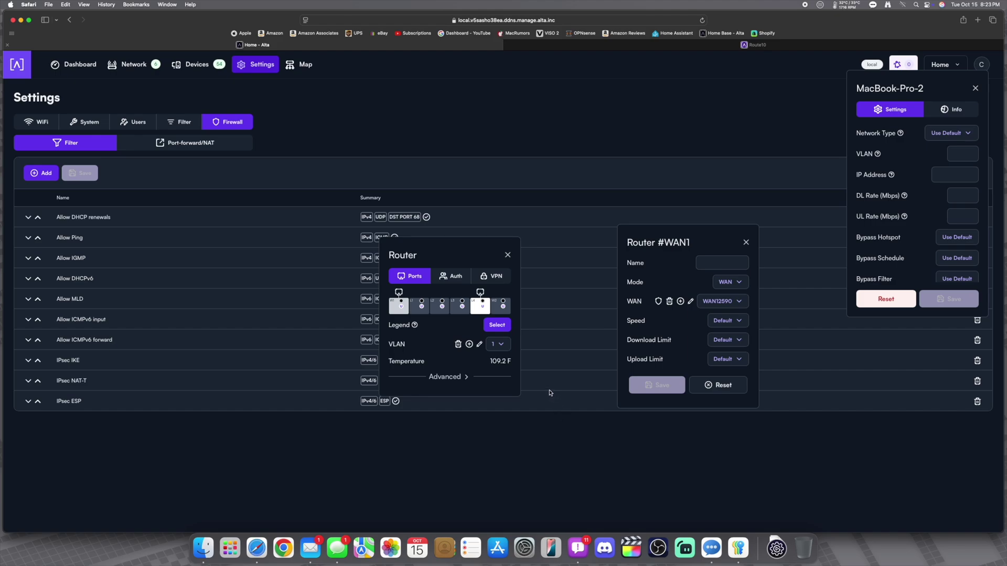
- Step through the WiFi, Dashboard and Network views, then switch to the Route10 product page
left_click(29, 120)
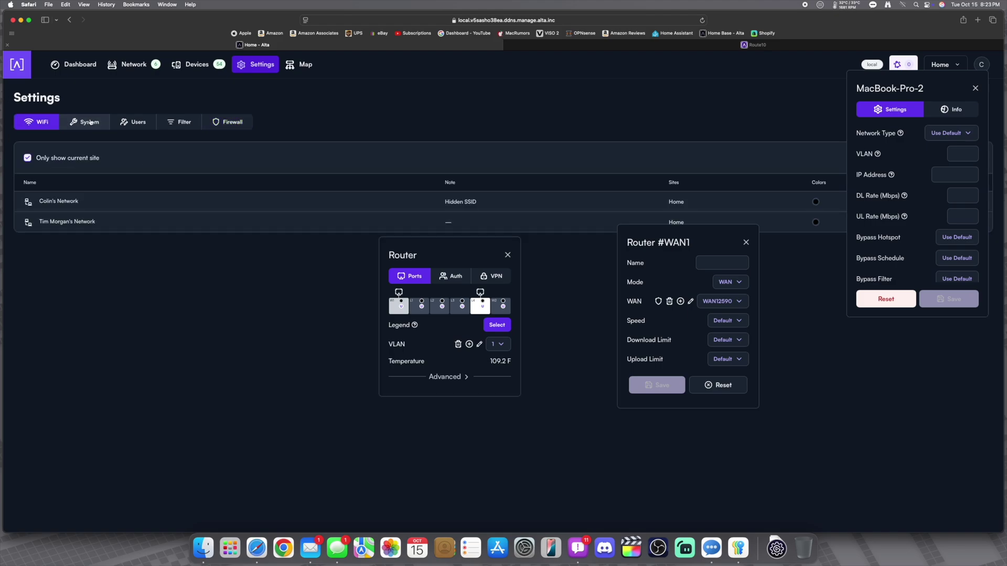
left_click(76, 64)
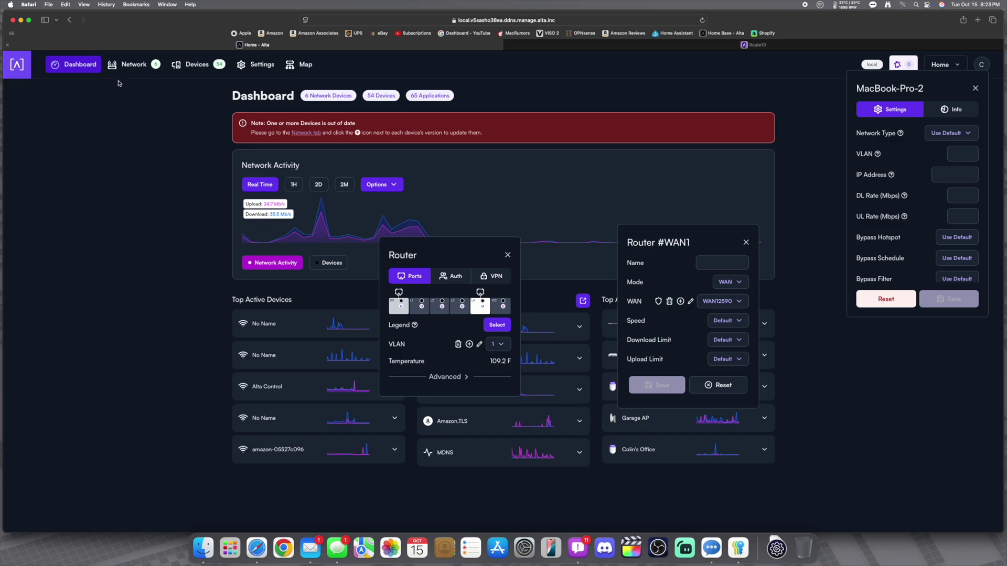
left_click(128, 68)
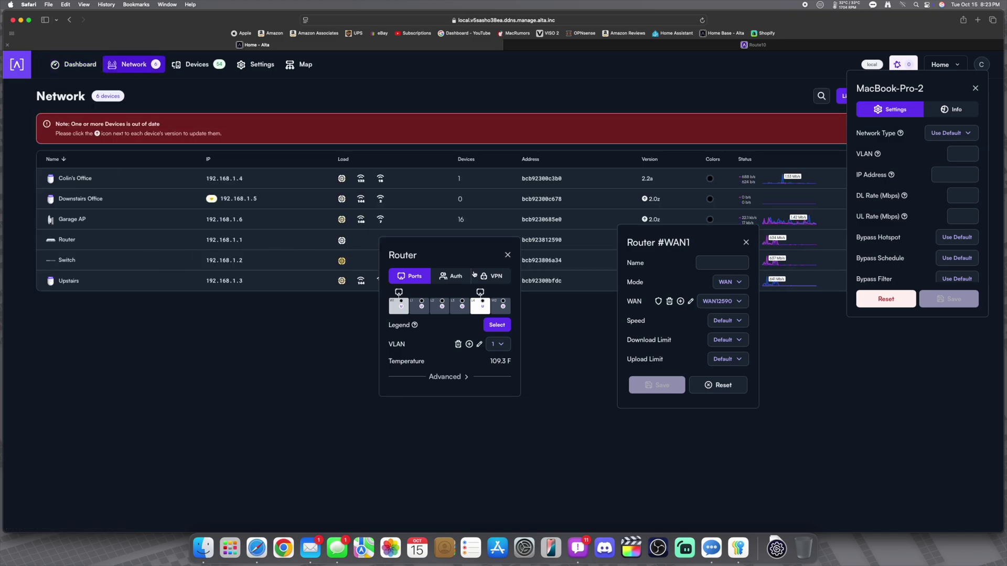
left_click(589, 52)
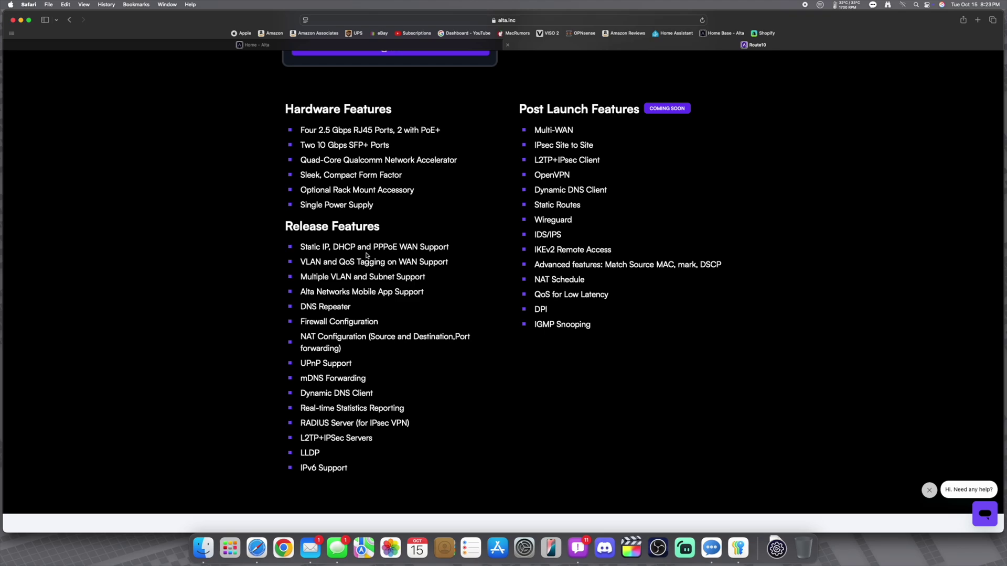
- Switch from the Route10 feature page back to the Alta Control Home tab
left_click(393, 45)
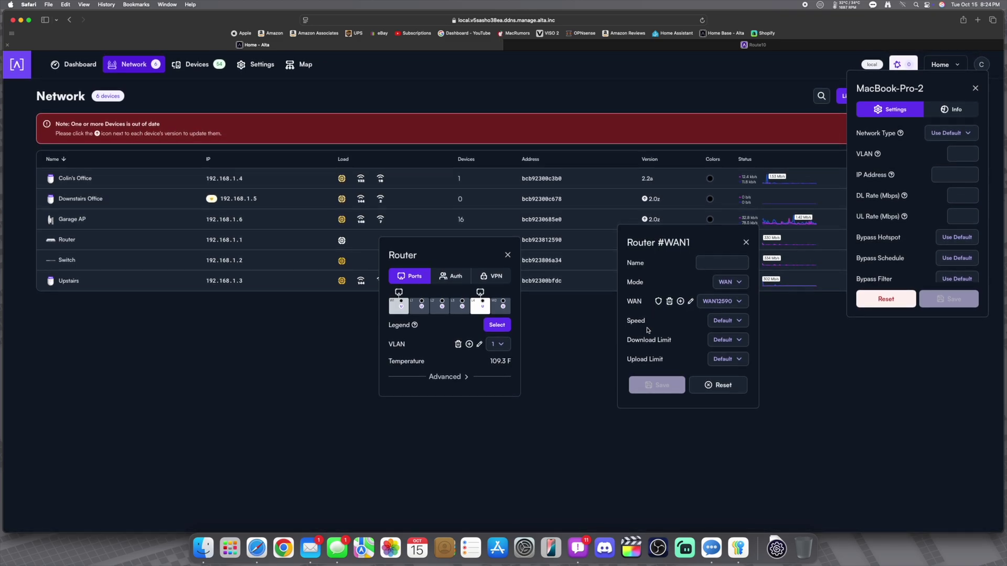
left_click(731, 284)
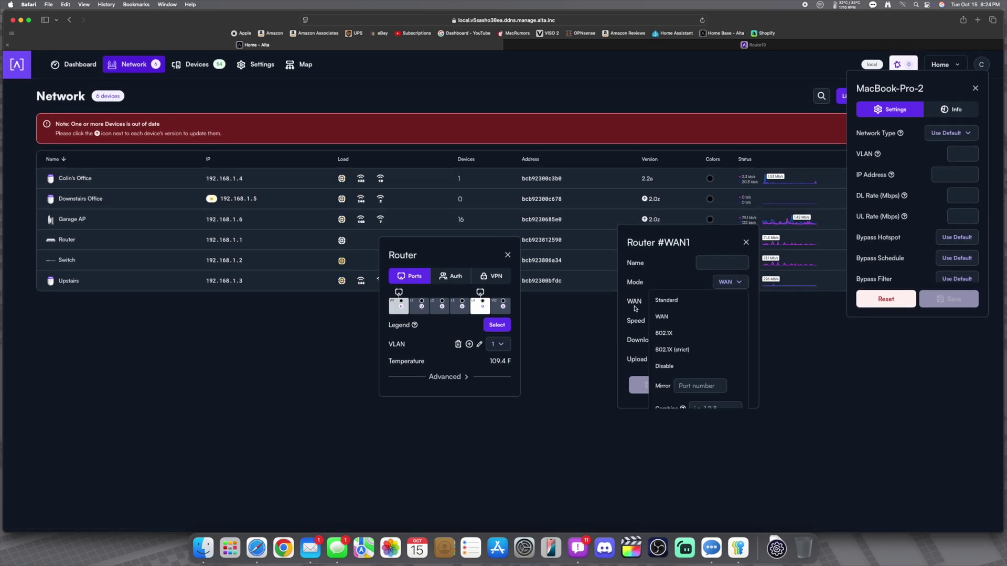
scroll(698, 336, "down", 1)
scroll(698, 335, "up", 1)
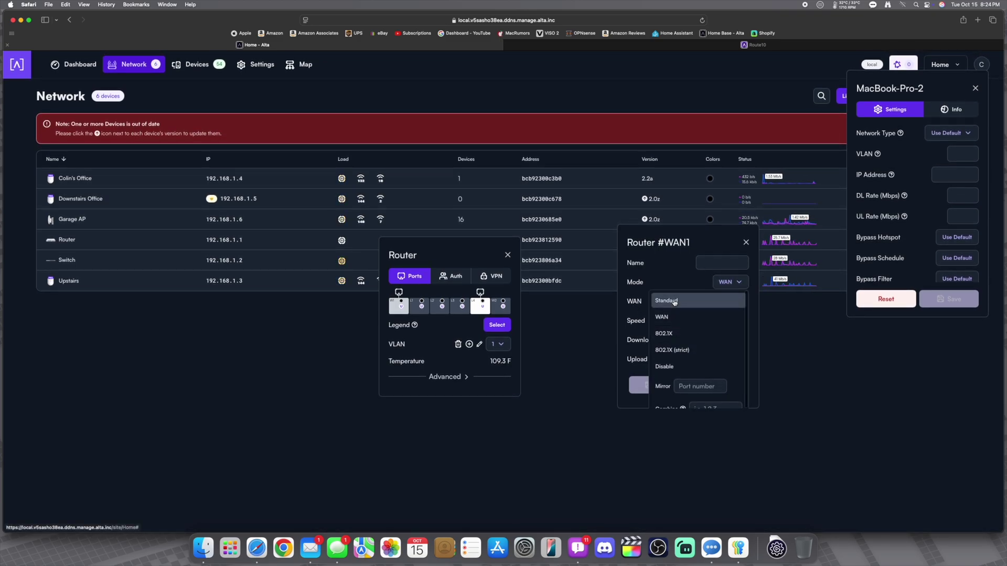
left_click(660, 266)
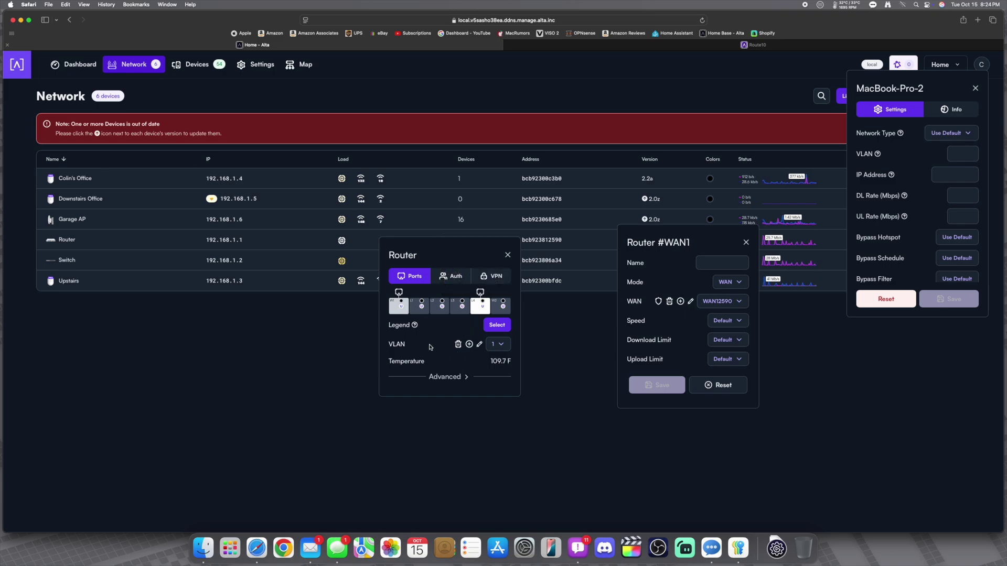
- Look over the Add VLAN form for the router and dismiss it without adding a VLAN
left_click(469, 344)
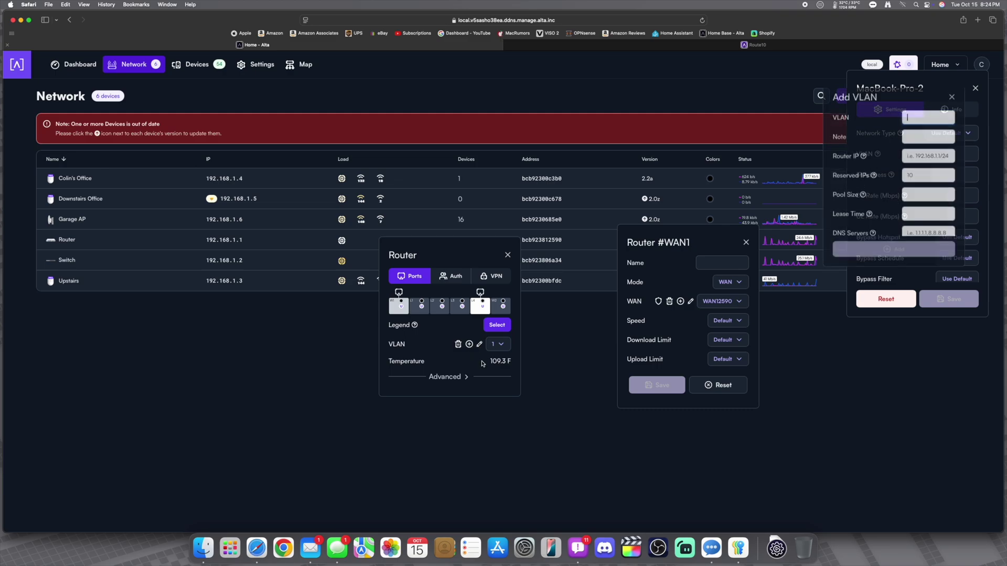
scroll(884, 189, "down", 2)
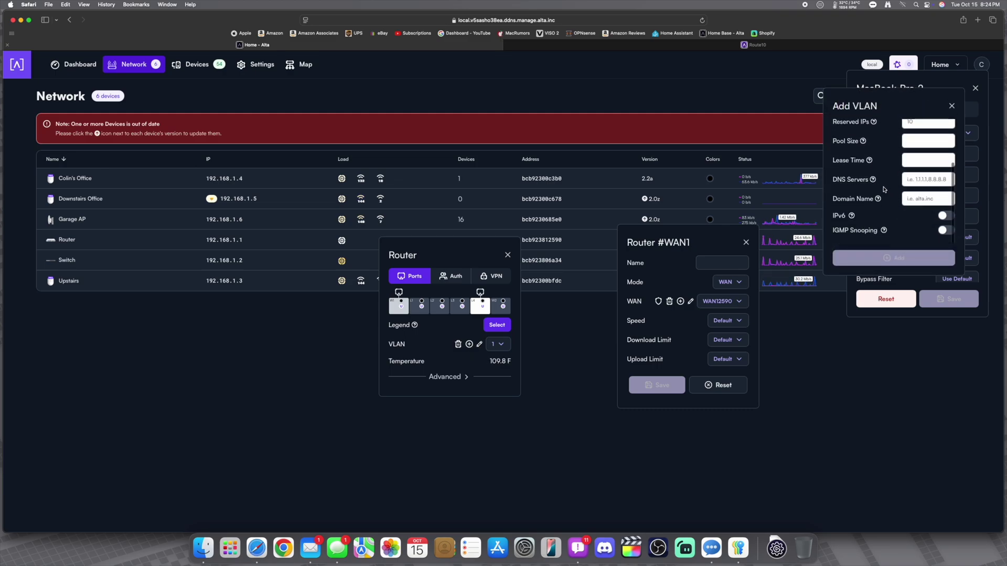
scroll(884, 188, "up", 2)
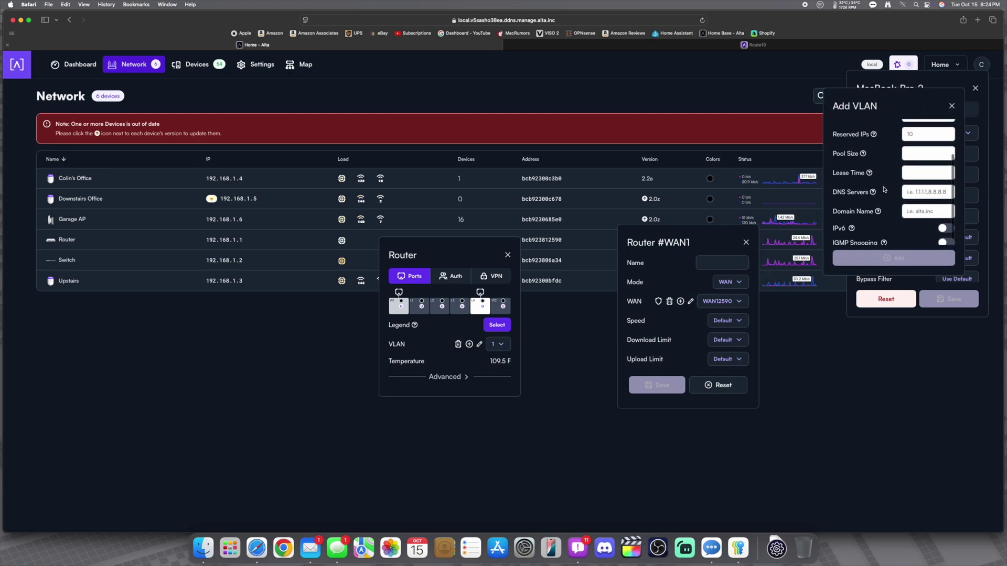
scroll(884, 189, "up", 2)
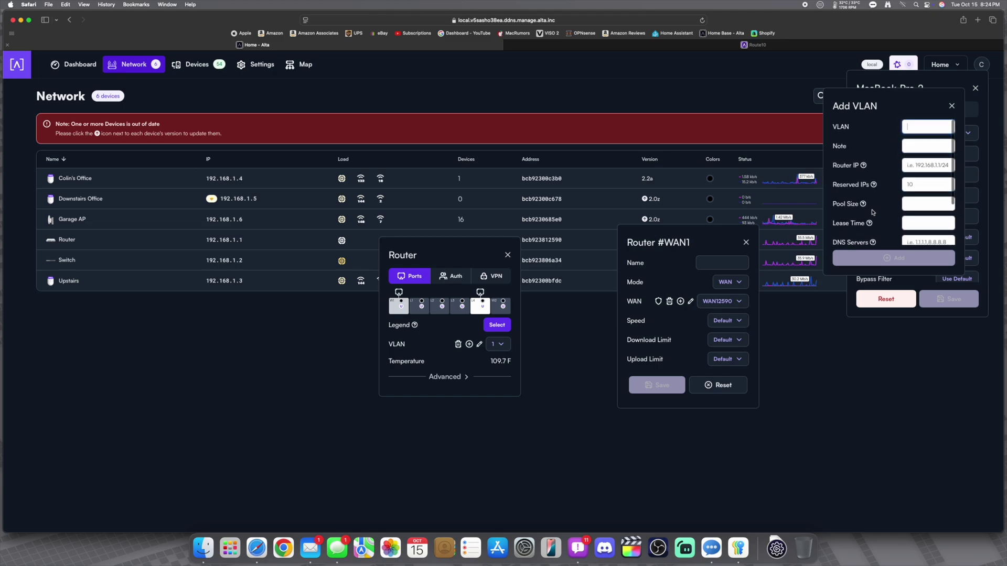
left_click(952, 105)
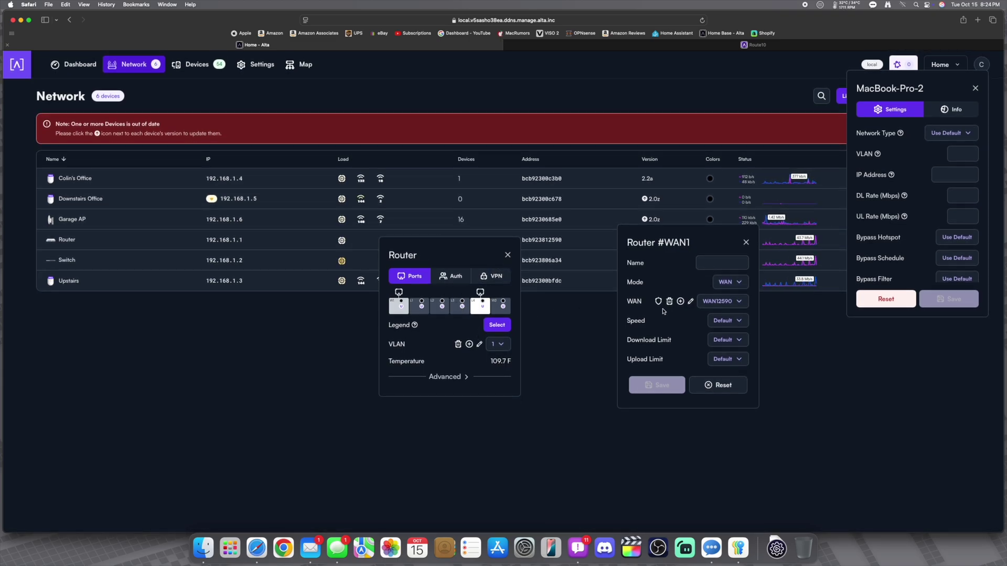
- Keep WAN12590 as the WAN1 port's WAN network and close the WAN1 settings
left_click(713, 303)
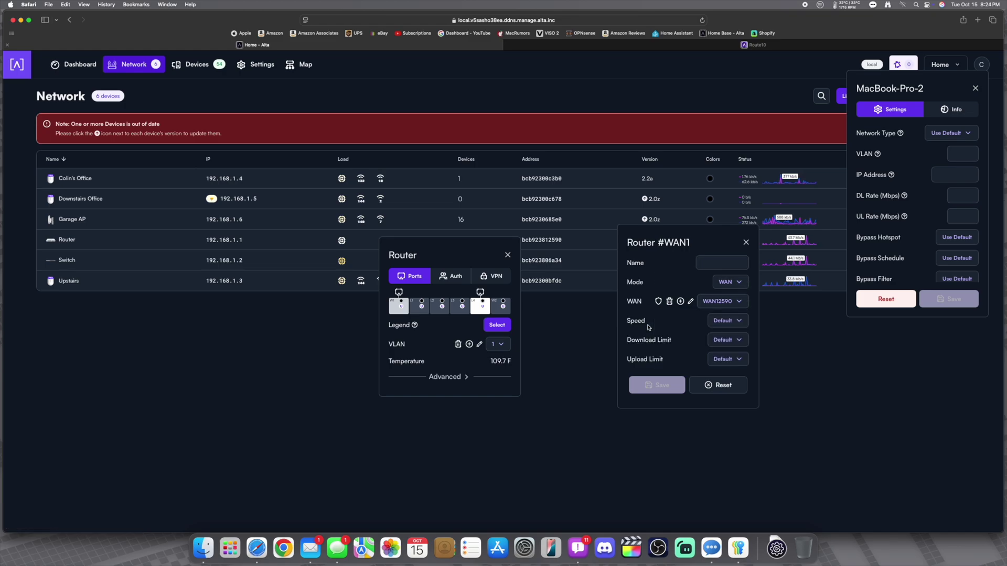
left_click(719, 304)
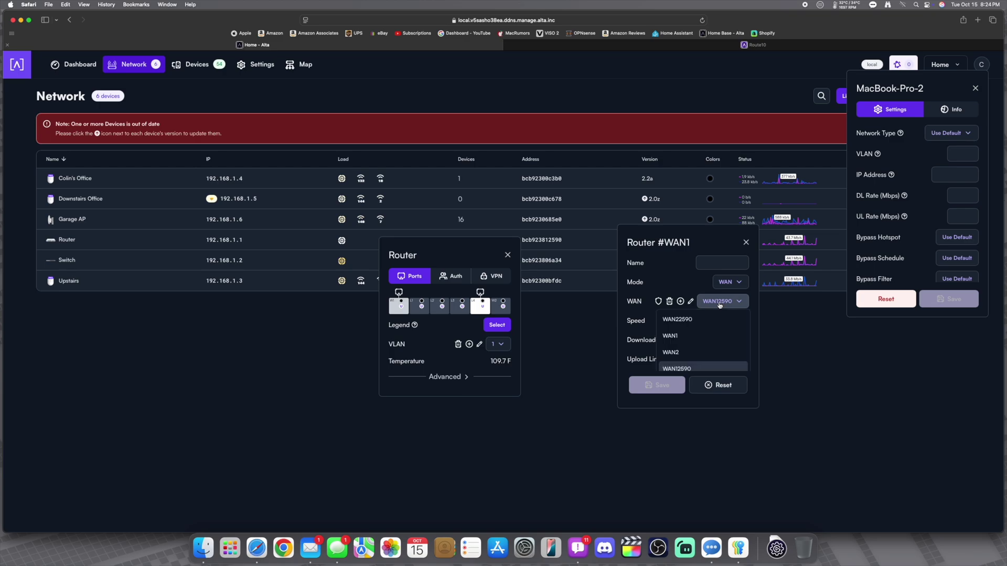
scroll(708, 341, "down", 1)
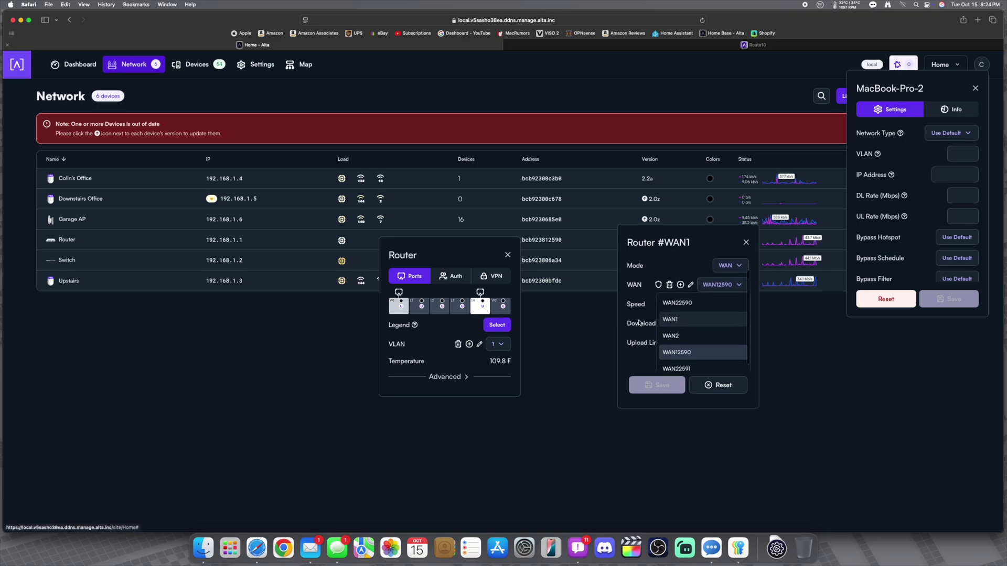
left_click(713, 352)
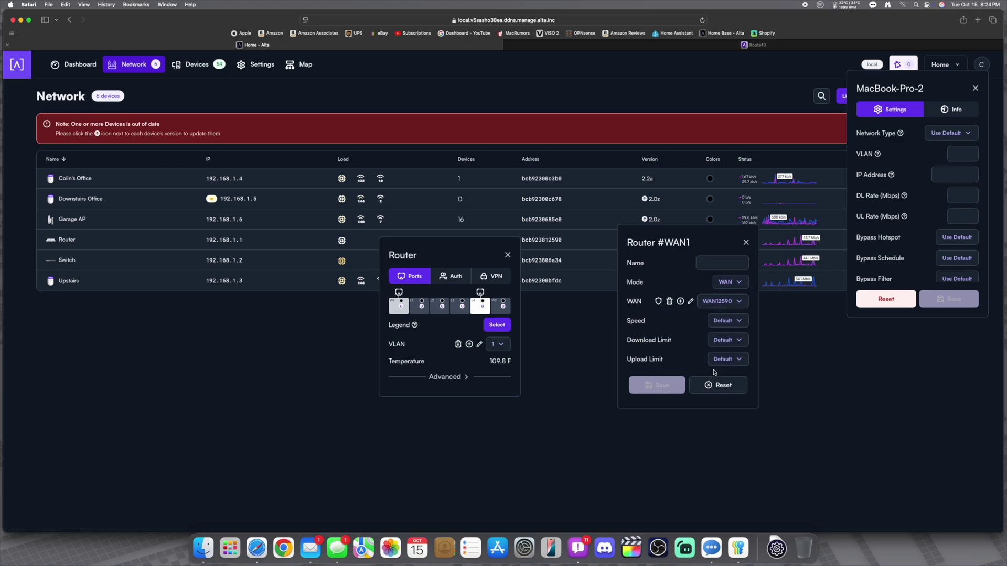
left_click(745, 243)
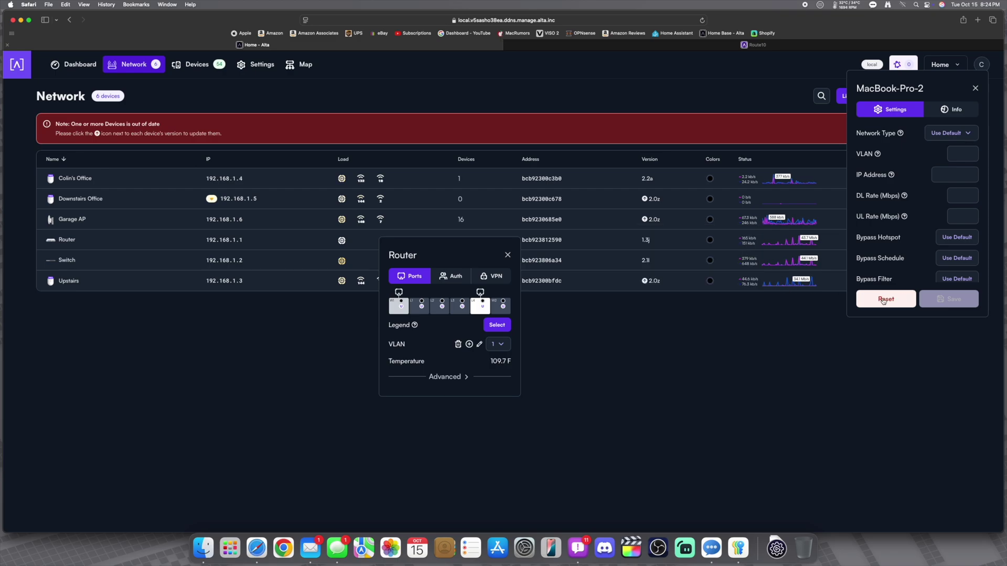
left_click(595, 49)
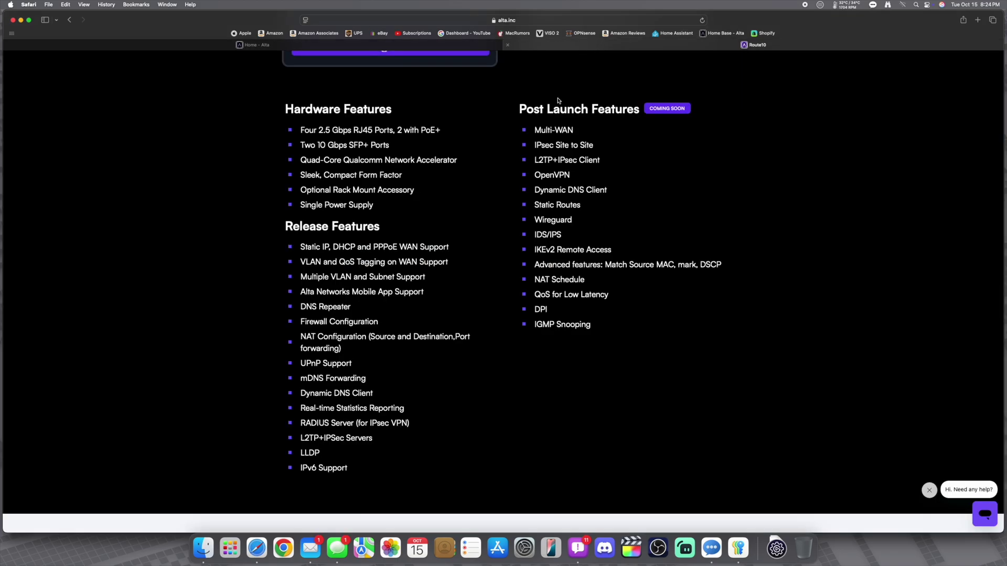
scroll(326, 322, "up", 1)
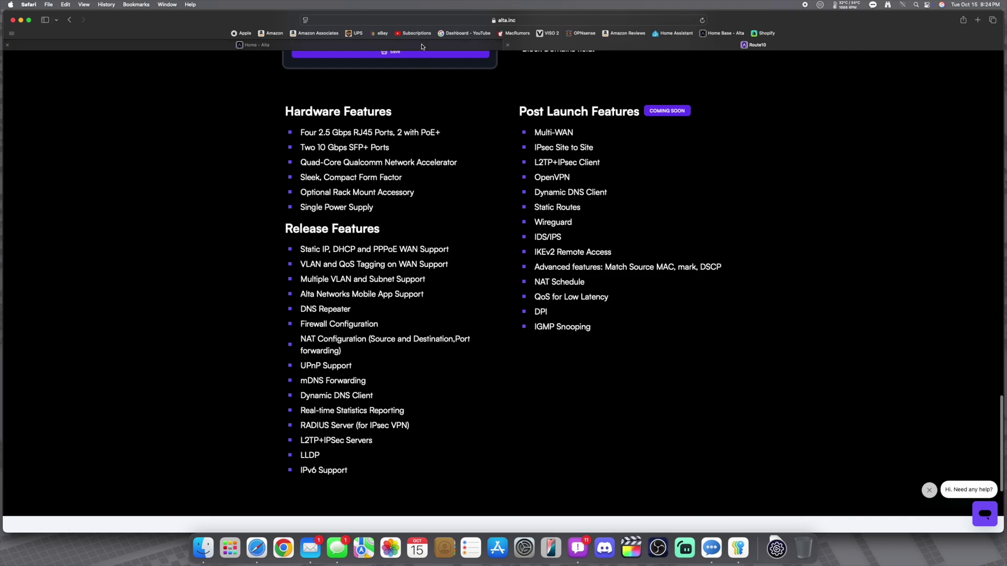
mouse_move(422, 47)
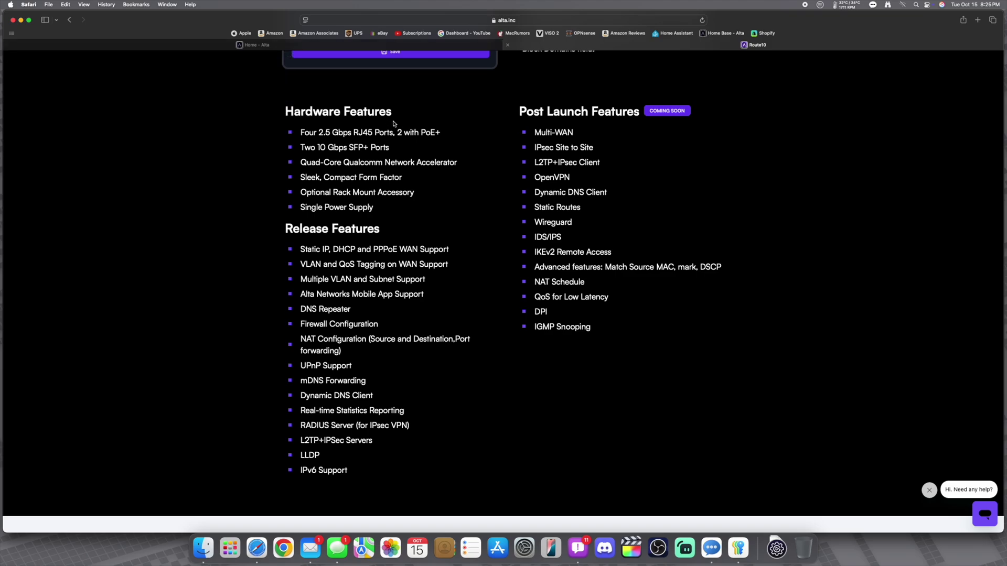
left_click(430, 48)
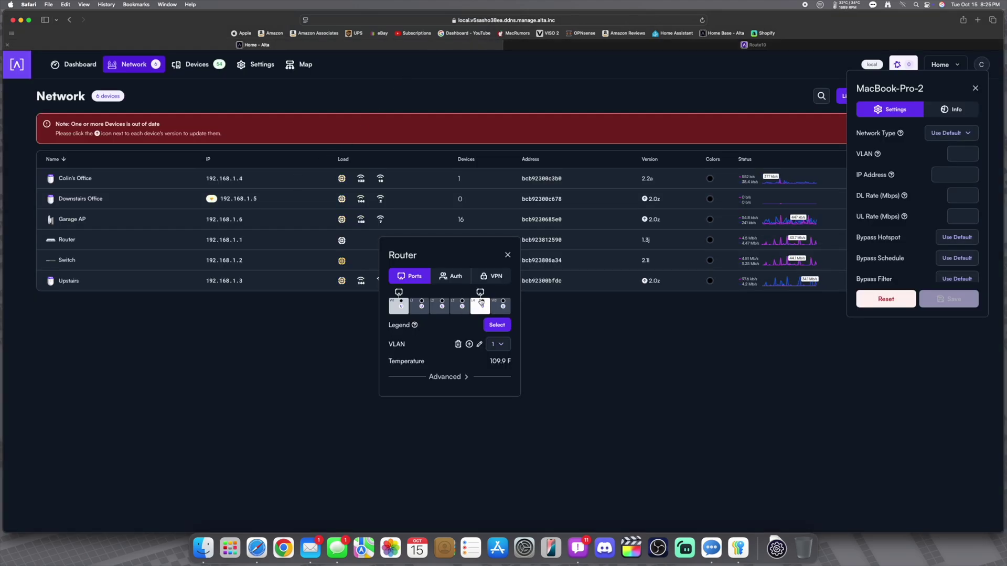
- Open the firewall rules from the router's WAN1 port and add a new filter rule
left_click(399, 306)
left_click(895, 142)
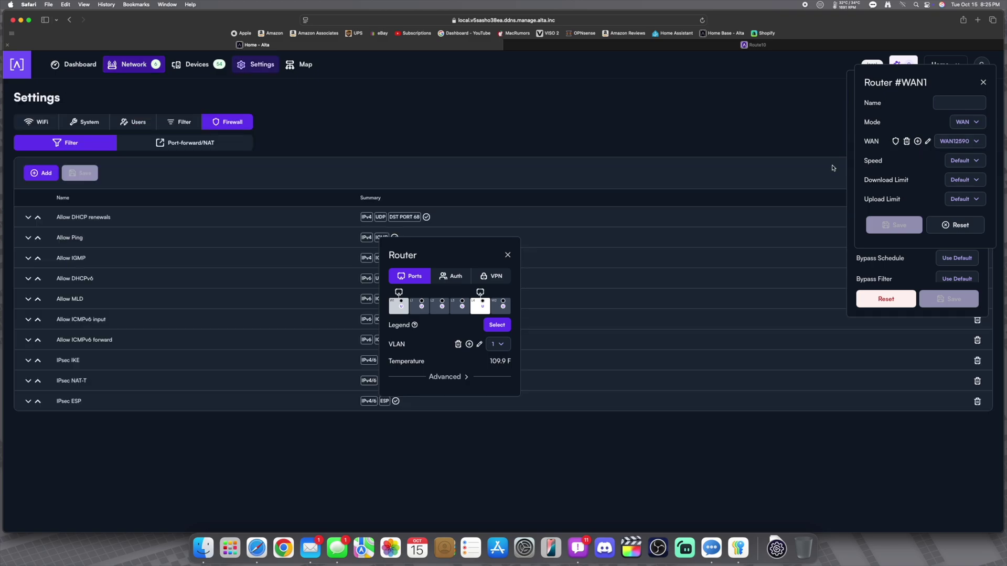
left_click(46, 174)
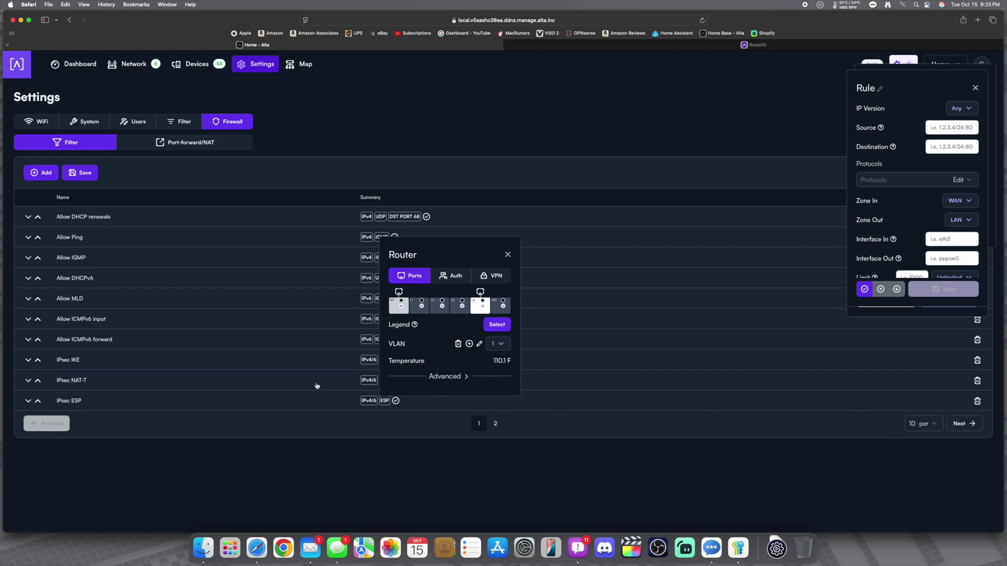
left_click_drag(933, 79, 713, 258)
- Close the side panels, delete the Unnamed Rule on page 2, and show the empty Port-forward/NAT list
left_click(983, 83)
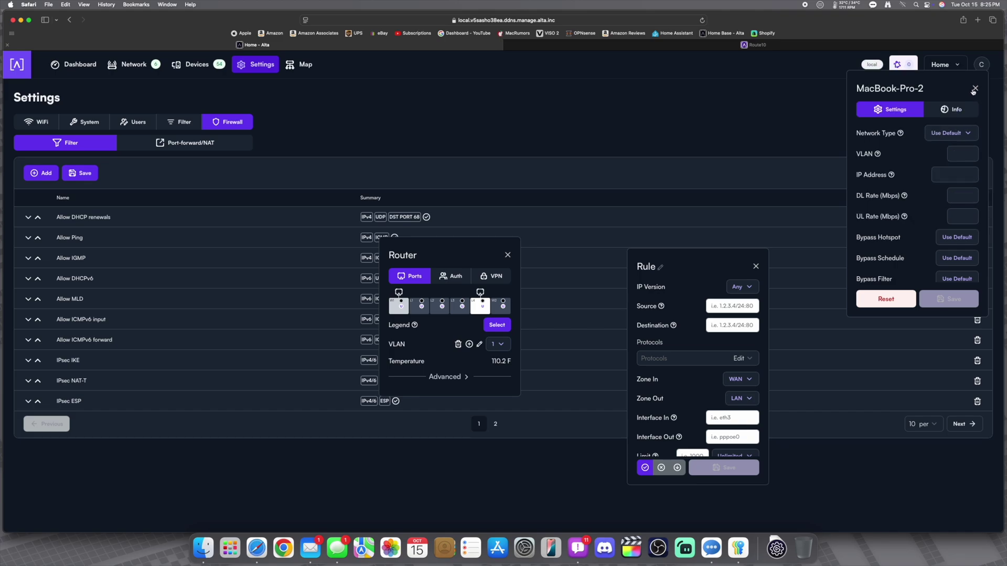
left_click(975, 87)
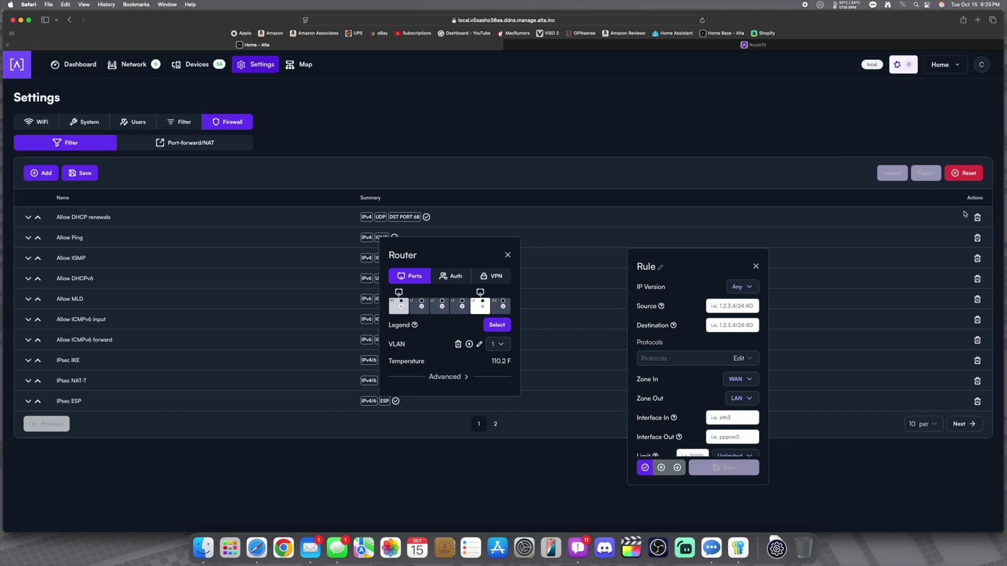
left_click(496, 424)
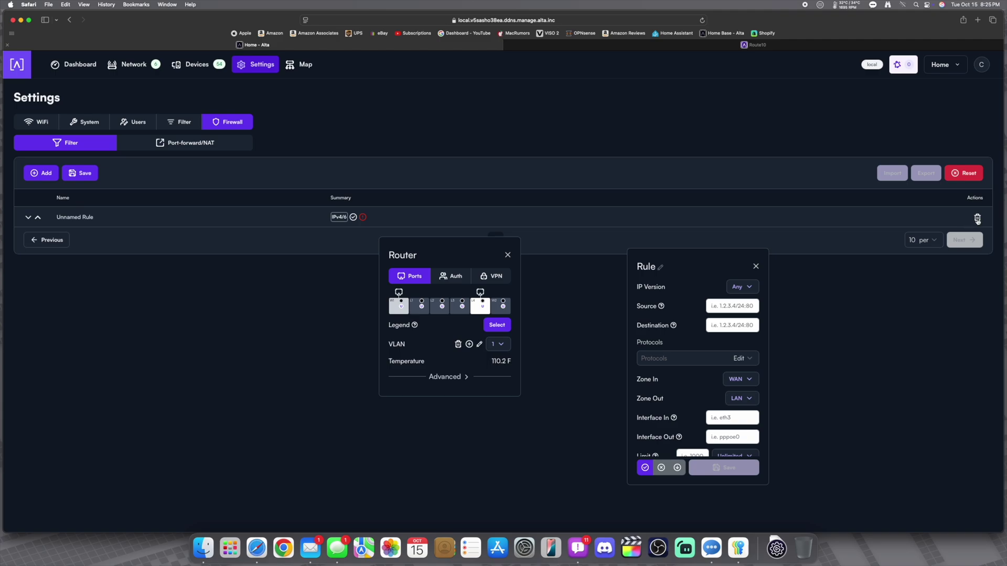
left_click(977, 218)
left_click(176, 143)
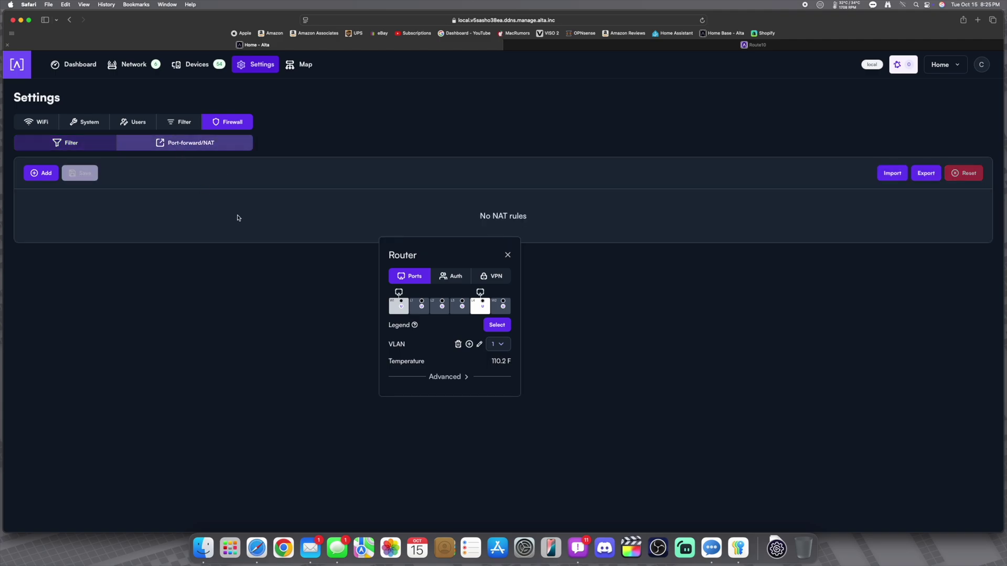
- Skim the Route10 feature list on alta.inc, then return to the Alta Control console
key("ctrl+Tab")
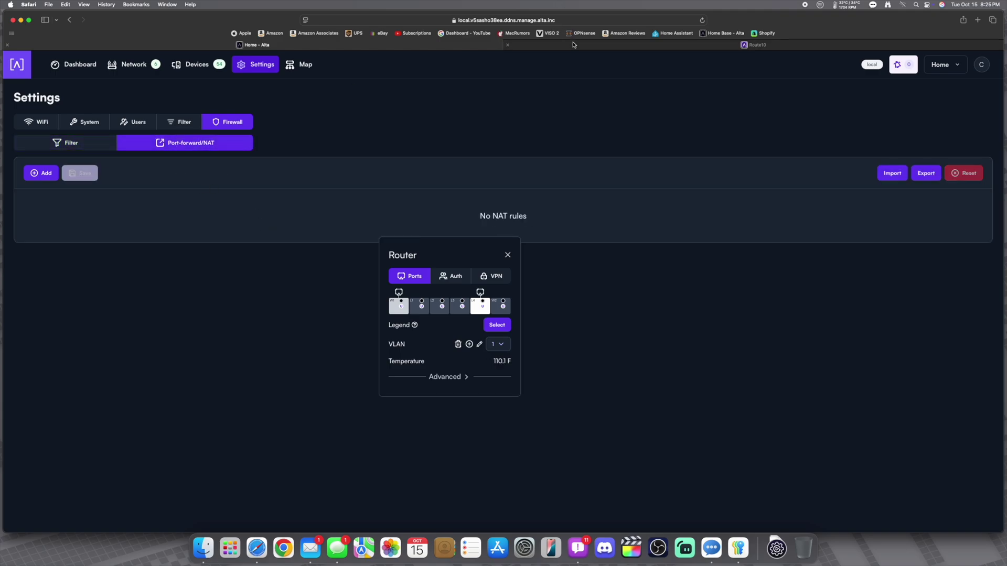
scroll(280, 341, "down", 1)
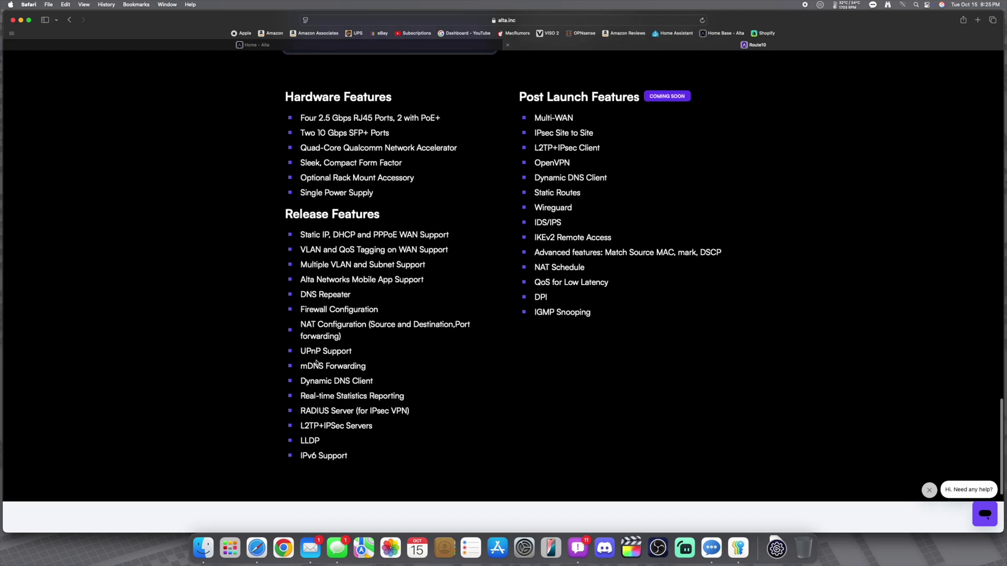
scroll(310, 357, "up", 1)
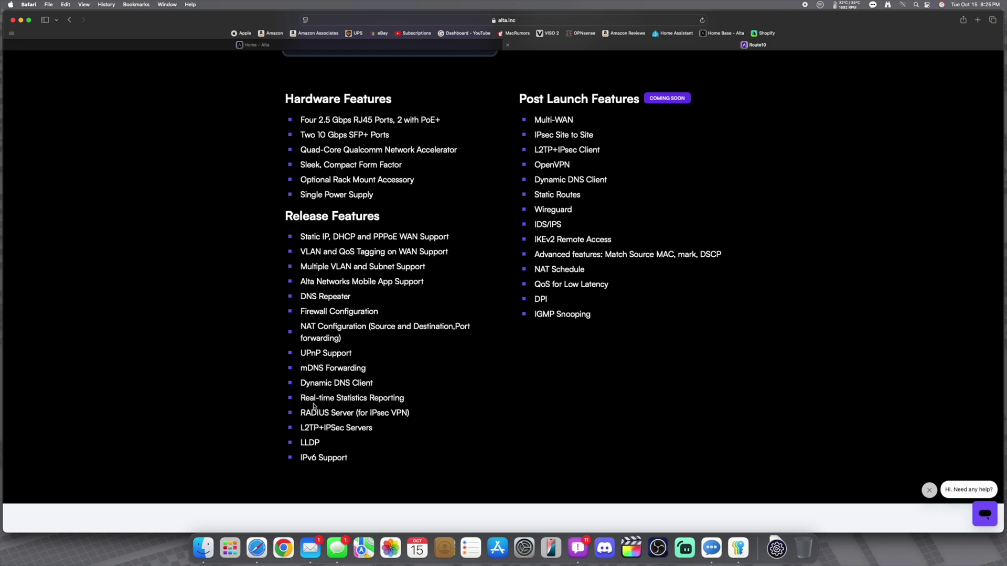
left_click(431, 48)
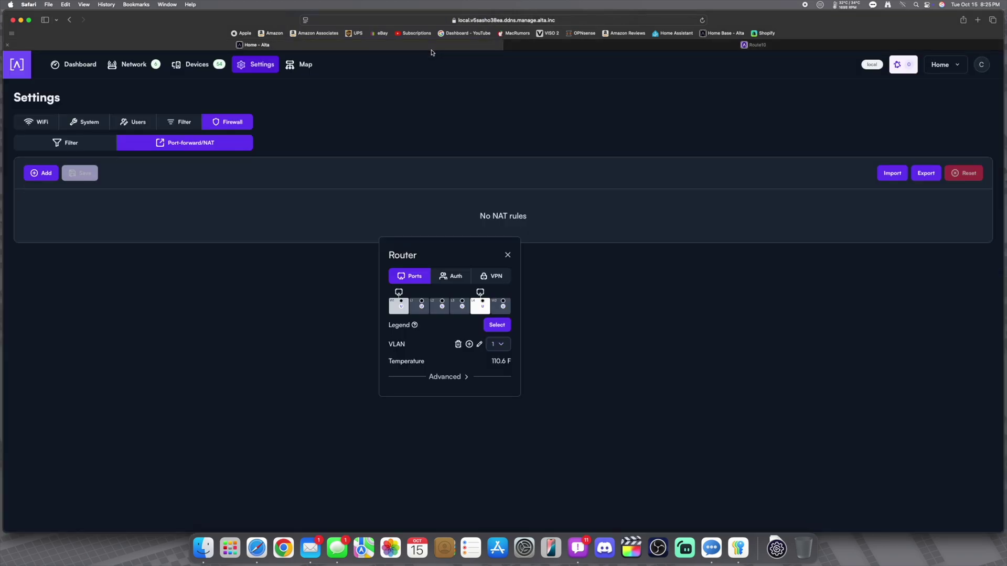
- Open System settings and expand its Advanced options
left_click(84, 122)
scroll(289, 175, "down", 3)
scroll(134, 441, "down", 1)
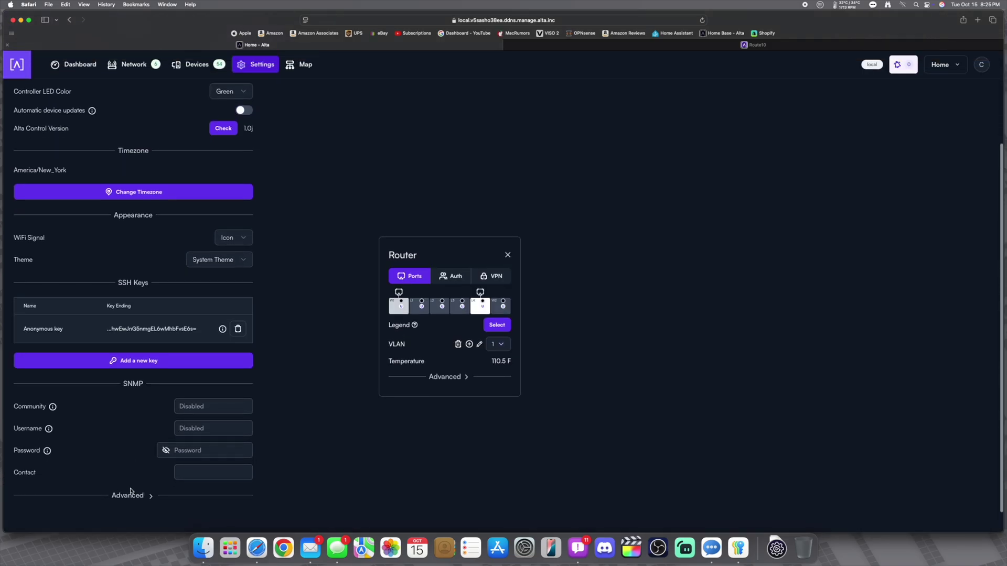
left_click(139, 497)
scroll(141, 446, "down", 10)
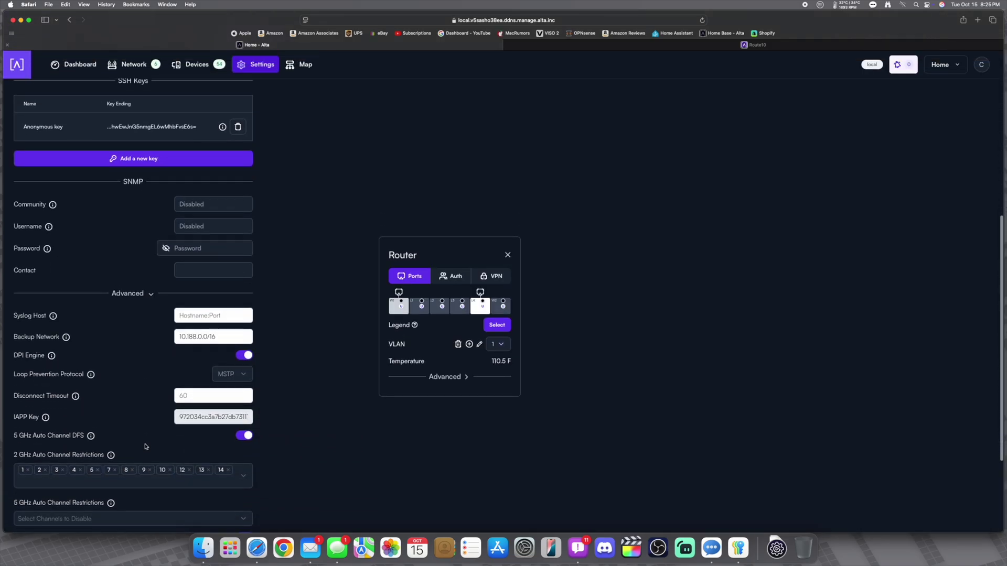
scroll(146, 446, "up", 14)
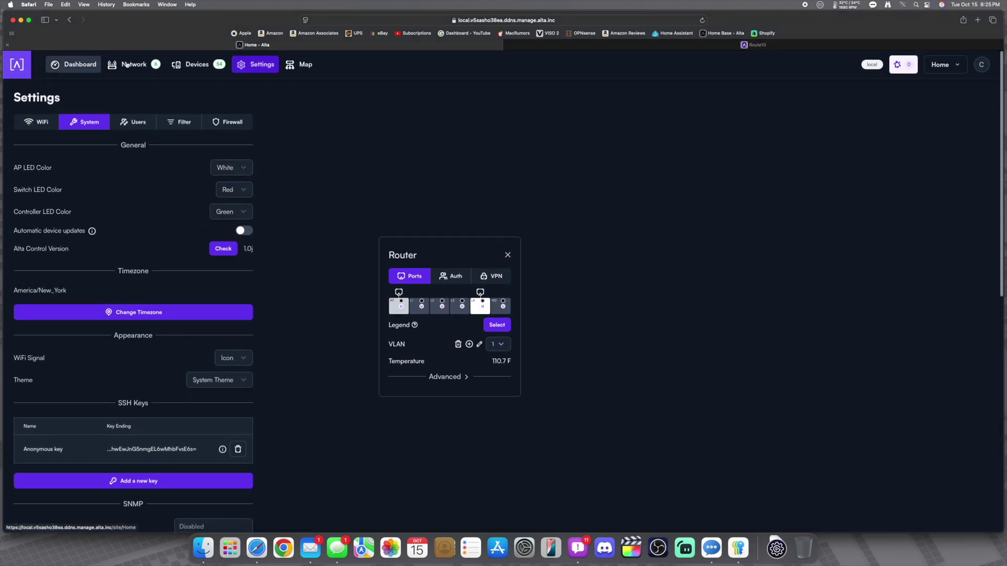
- Open the router's IPSec Server VPN settings, discard them unsaved, and close the router details
left_click(446, 377)
scroll(448, 367, "down", 6)
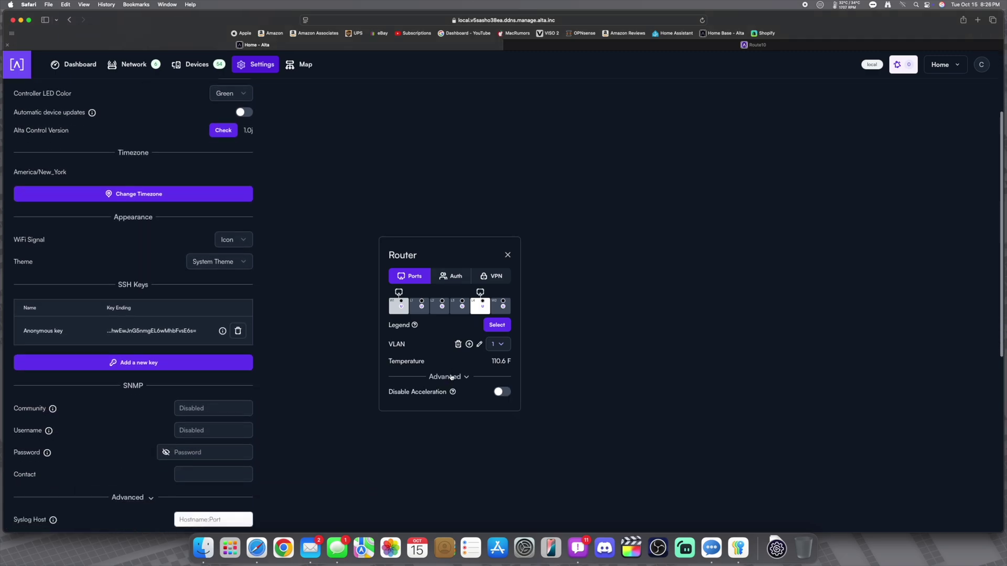
left_click(496, 277)
left_click(493, 297)
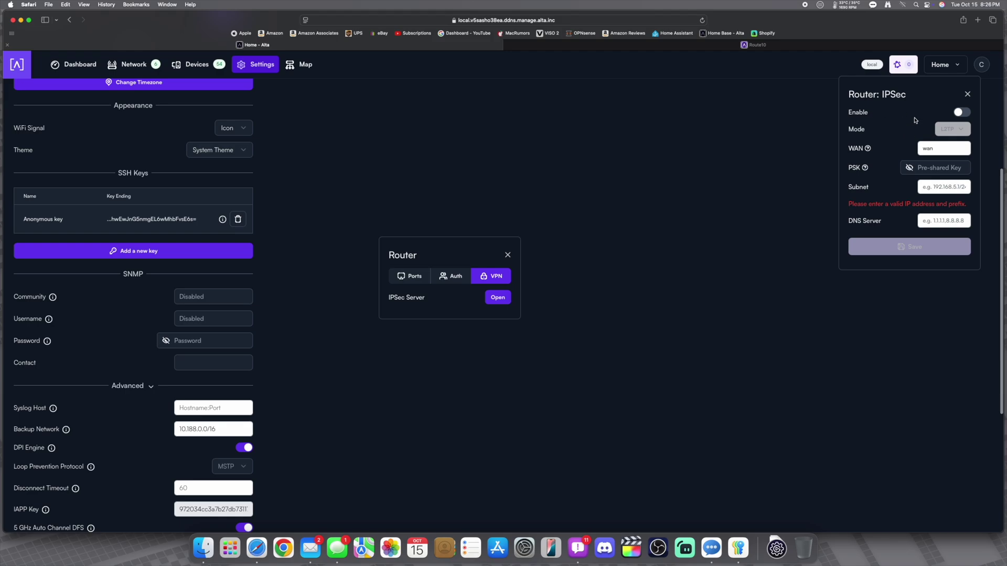
scroll(855, 161, "down", 1)
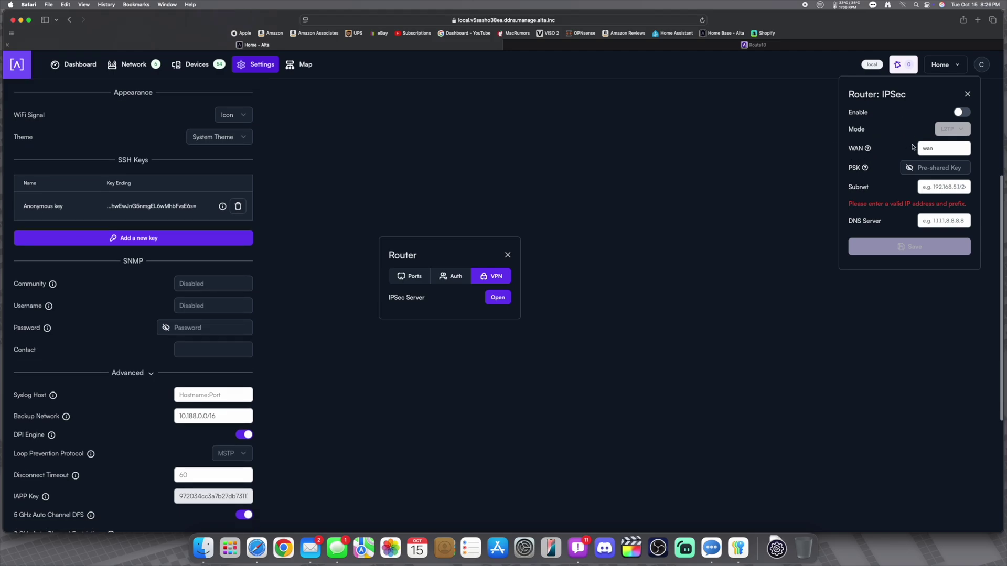
left_click(967, 95)
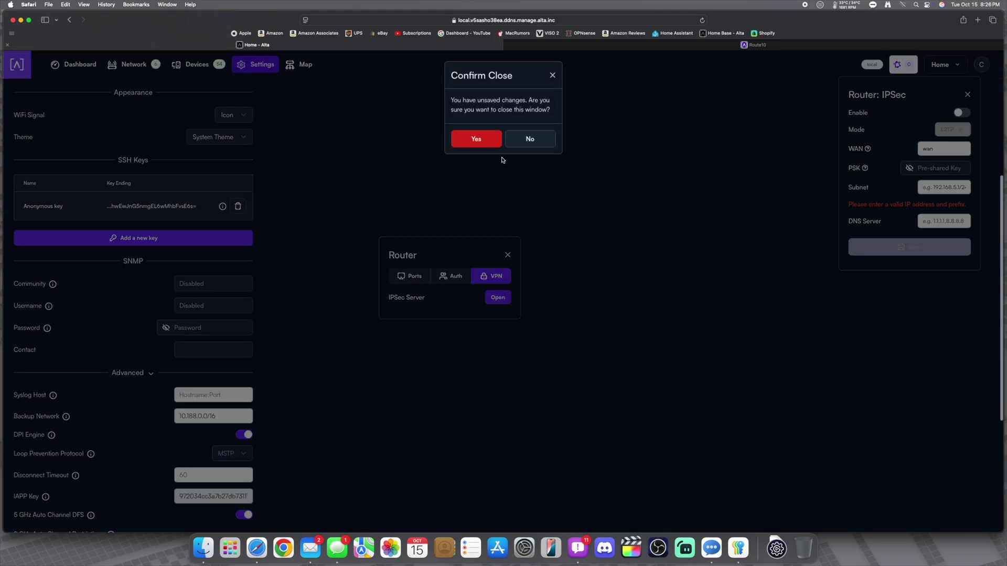
left_click(485, 143)
left_click(507, 255)
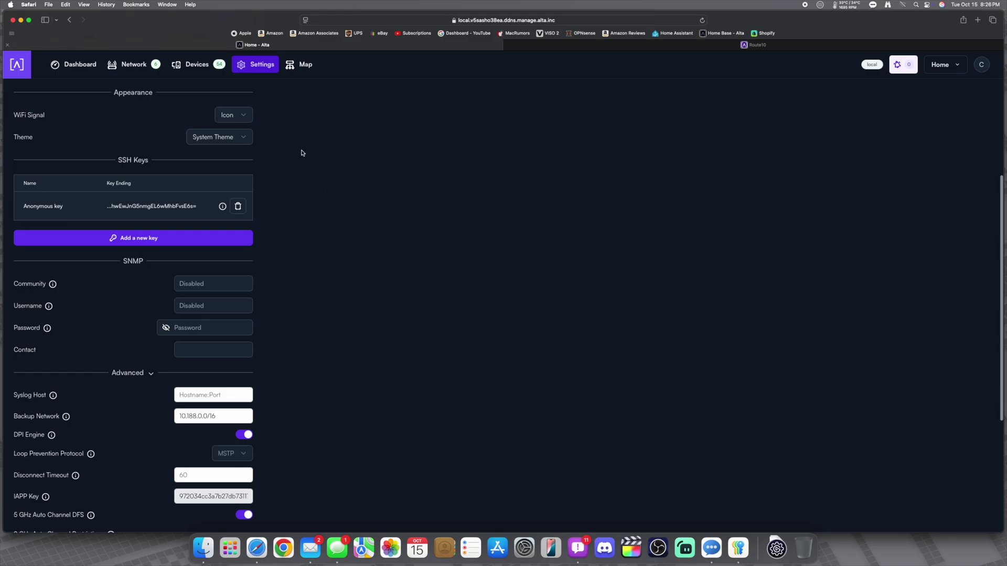
- Check the Route10 page, then go back to the Network device list and open the Router
left_click(513, 44)
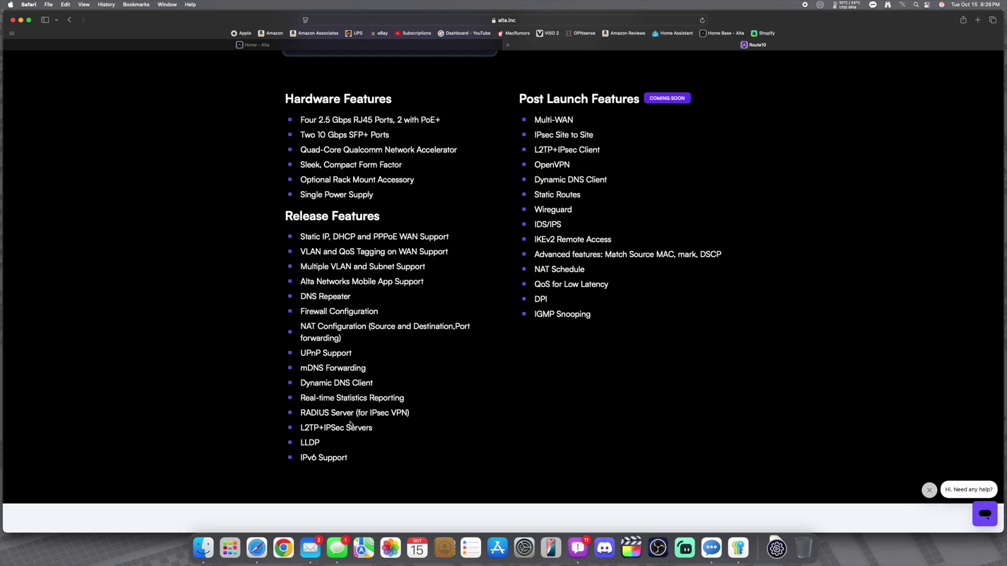
left_click(315, 45)
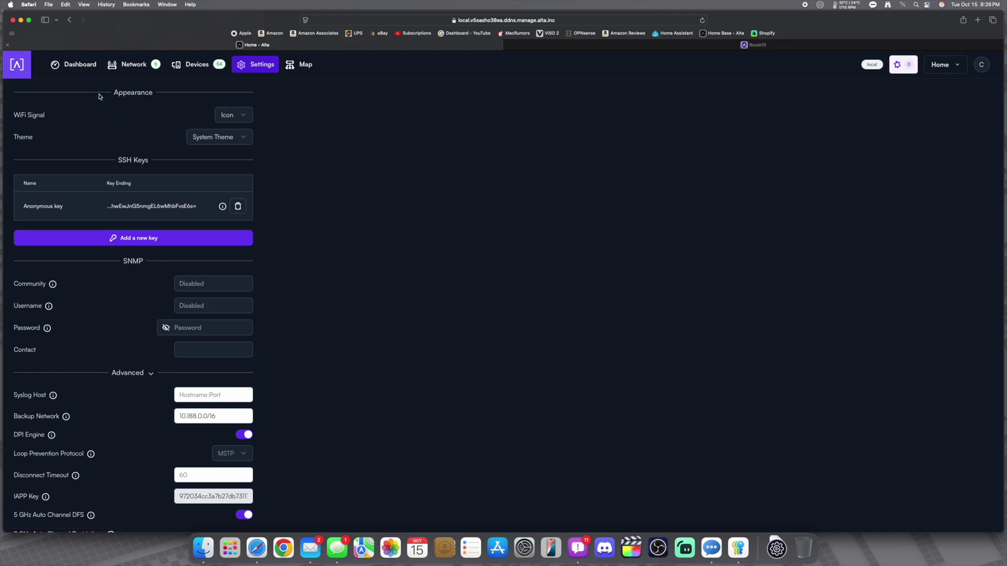
left_click(127, 65)
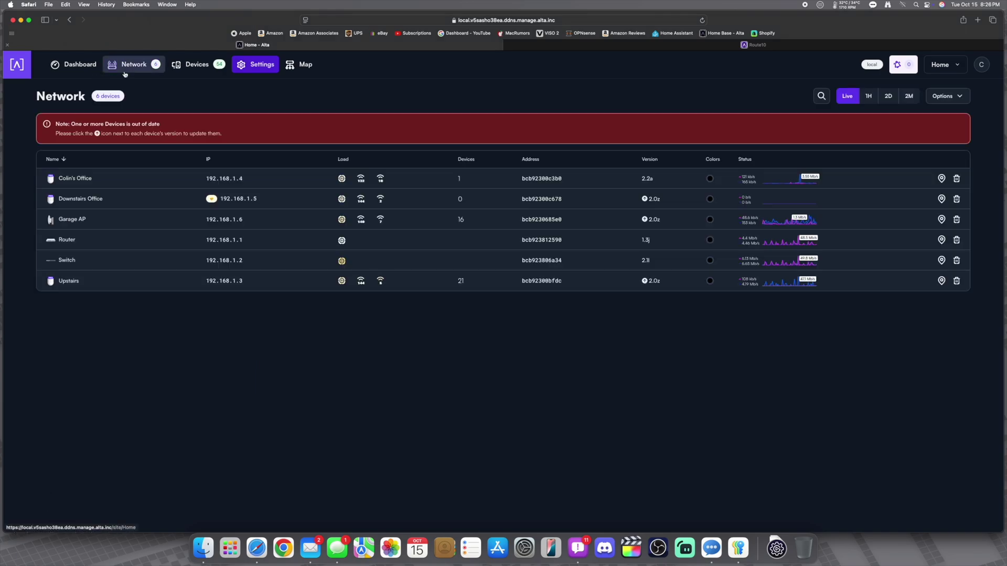
left_click(52, 242)
- Review the Router's WAN1 port settings with Advanced expanded, leaving Disable Acceleration off, then close them
left_click(852, 156)
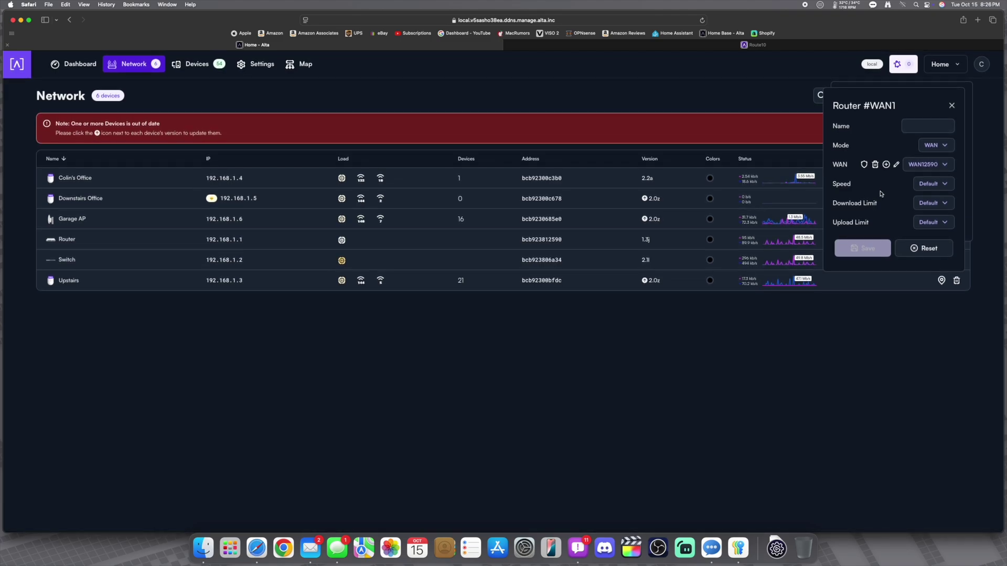
left_click_drag(882, 107, 669, 129)
left_click(896, 221)
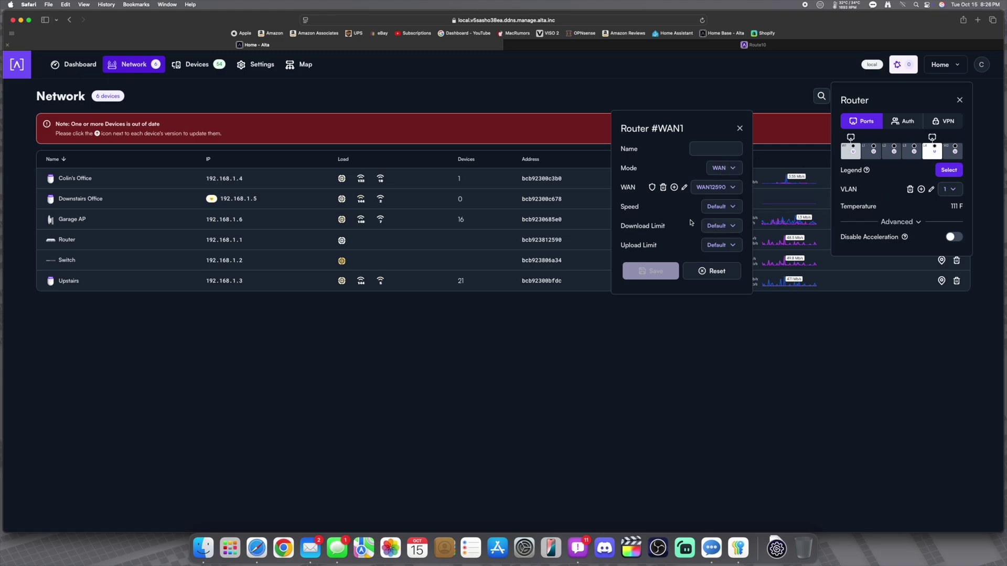
left_click(741, 129)
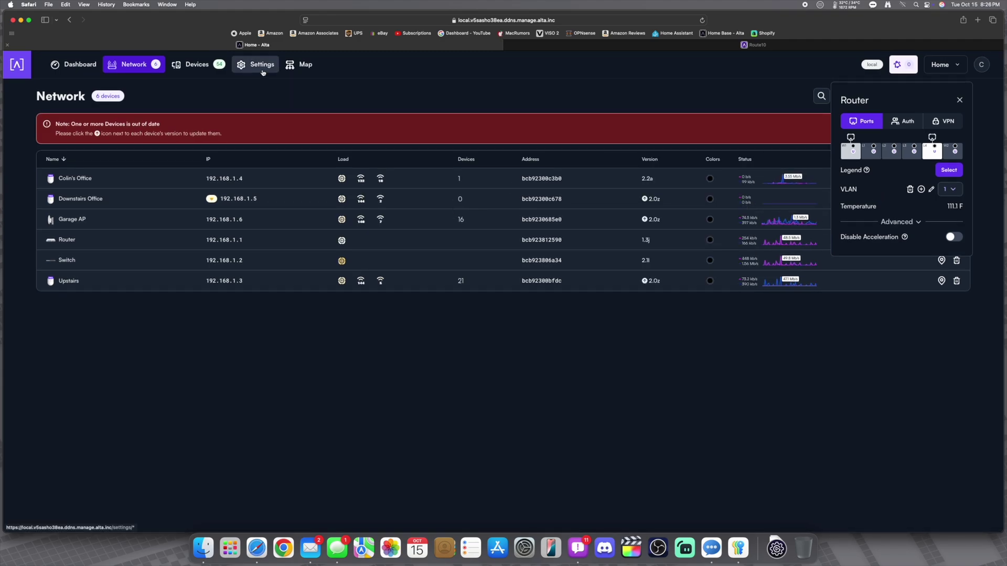
left_click(257, 64)
- Open System settings and expand the Advanced section below SNMP
left_click(88, 123)
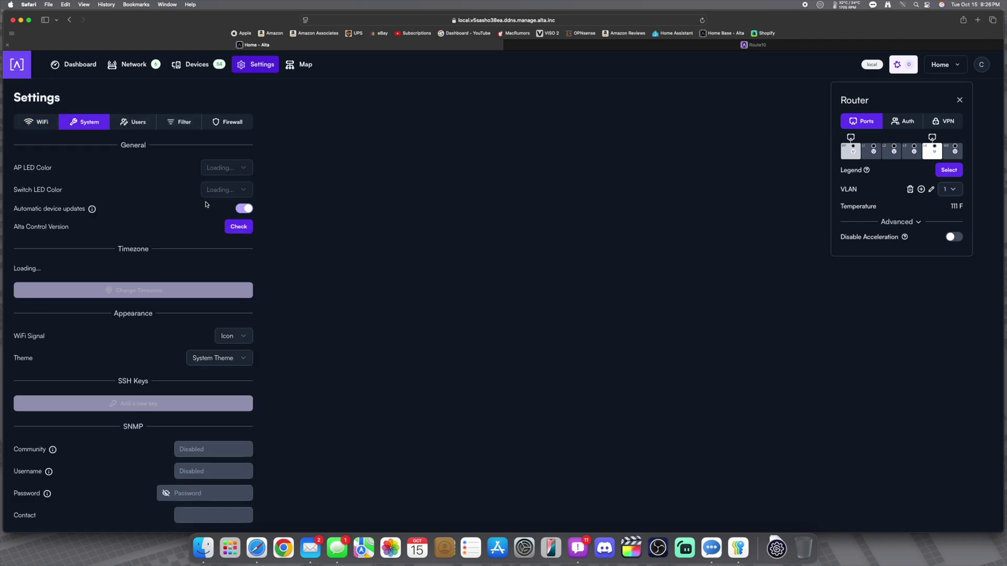
scroll(246, 206, "down", 3)
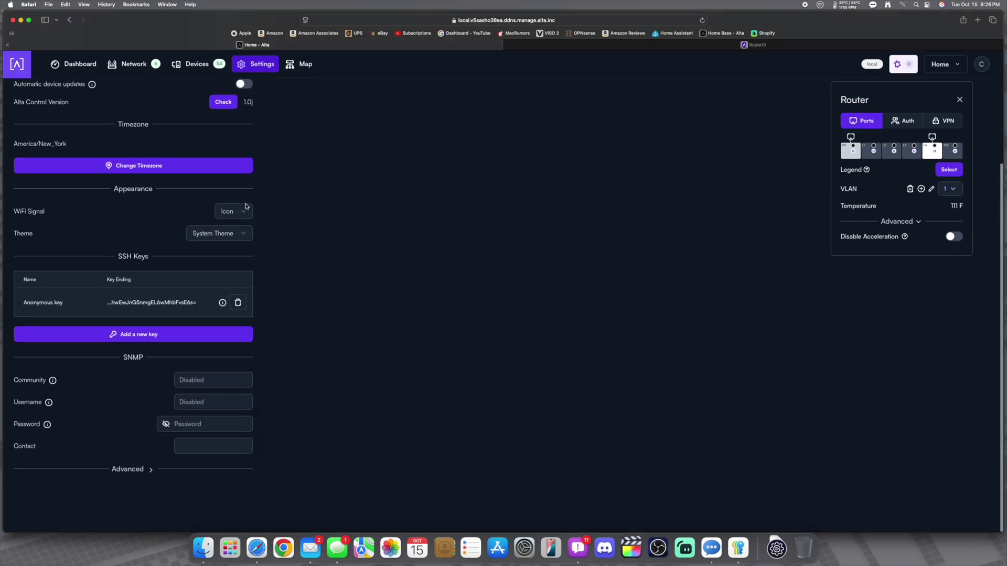
left_click(116, 469)
scroll(149, 423, "down", 5)
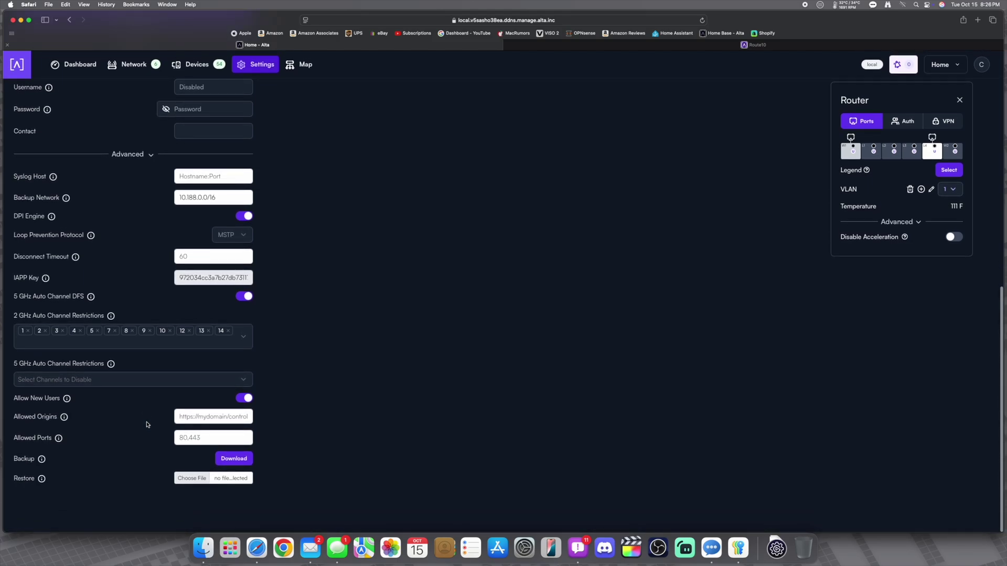
scroll(147, 425, "up", 5)
scroll(147, 425, "up", 3)
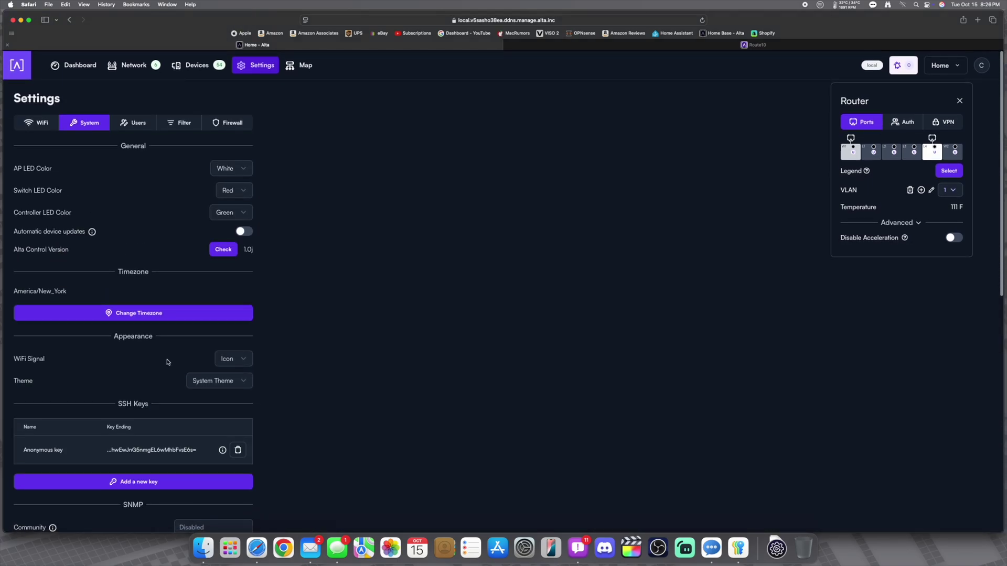
- Browse the WiFi, Firewall and Filter settings, ending on the two-network WiFi list
left_click(37, 121)
left_click(216, 120)
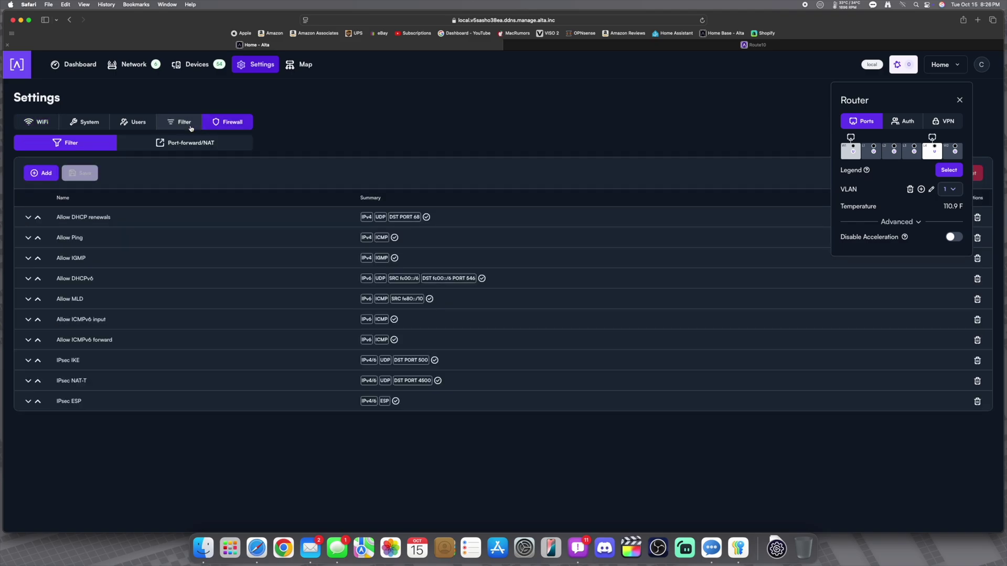
left_click(184, 126)
left_click(42, 125)
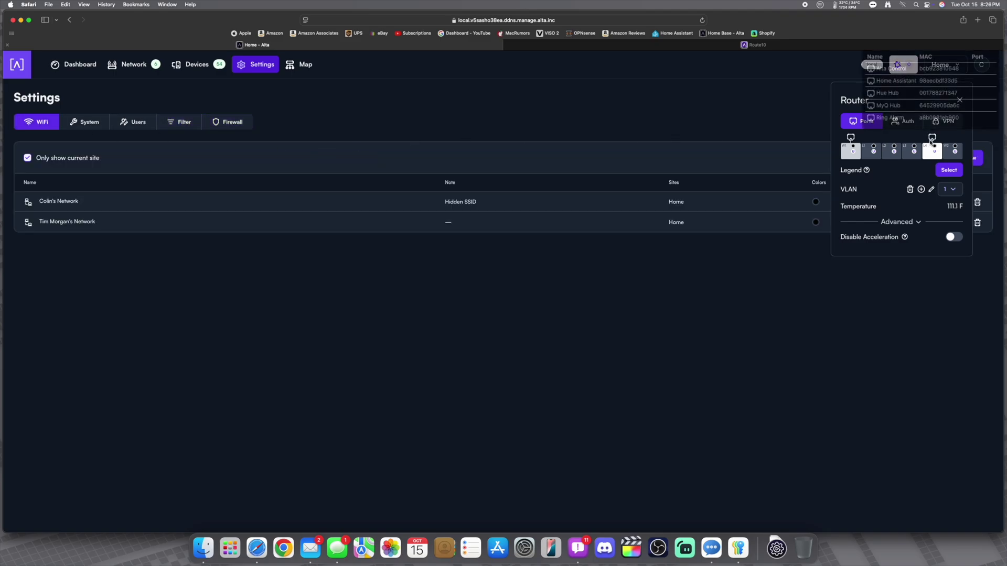
- Inspect router port LAN4 and the connected W1 client's Info and Settings, then close them
left_click(932, 151)
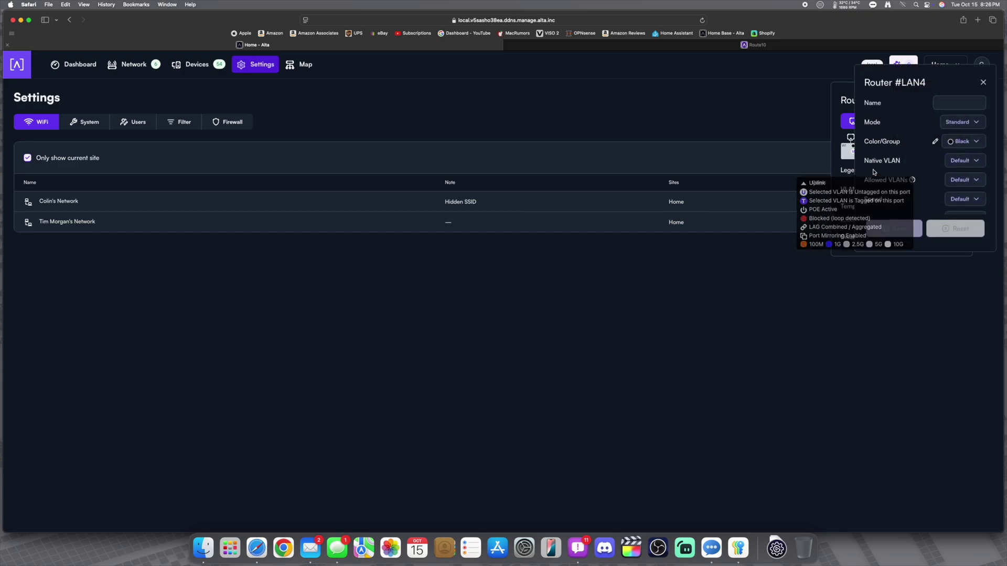
left_click(983, 82)
left_click(852, 139)
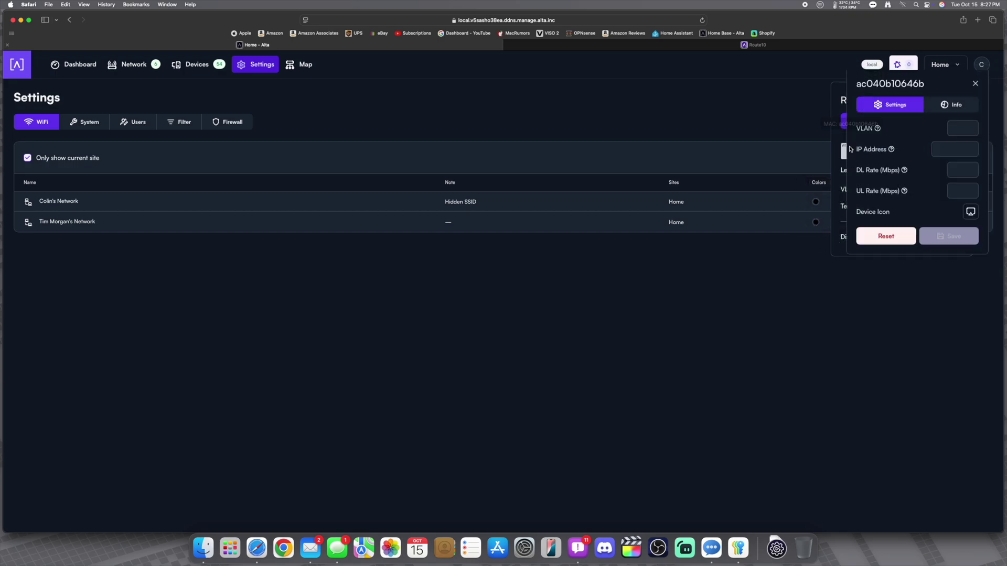
left_click(953, 109)
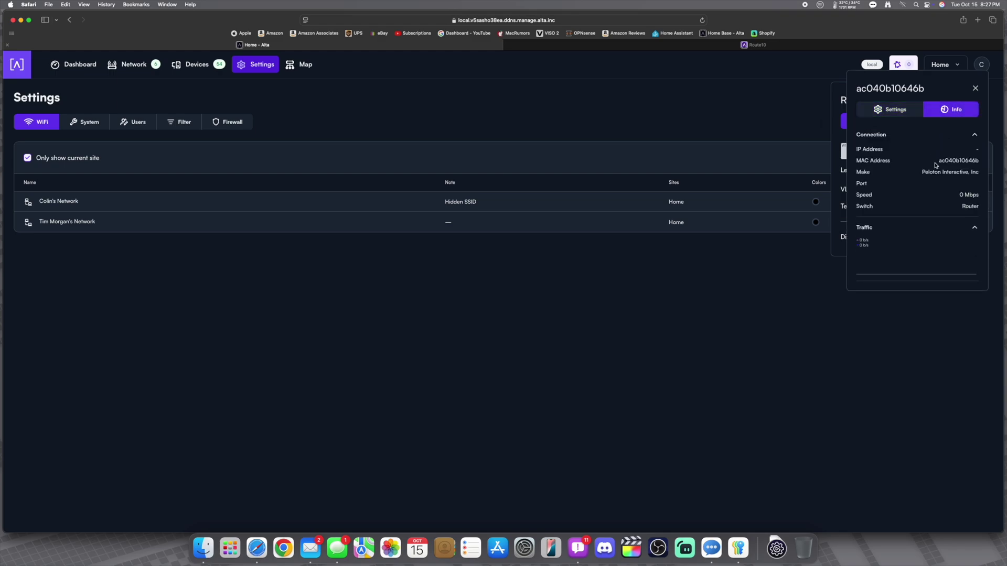
left_click(891, 112)
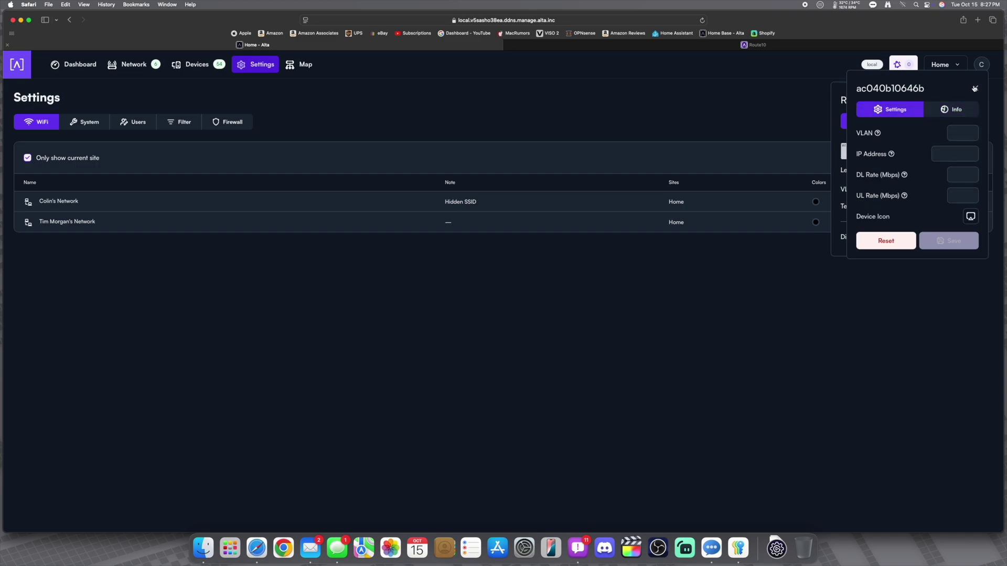
left_click(975, 89)
- Review the WAN1 port settings, leaving speed at Default, and close them
left_click_drag(914, 97, 627, 137)
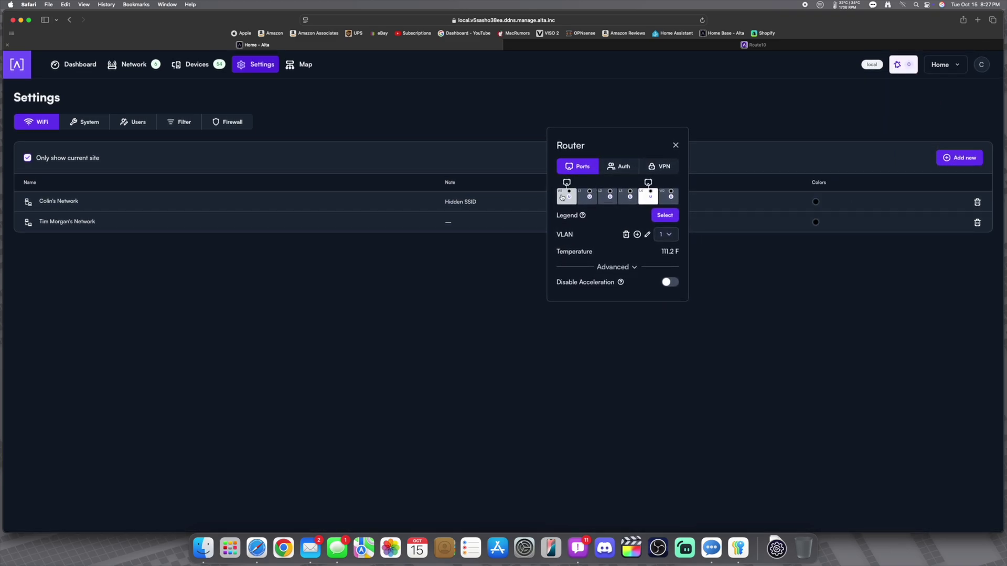
left_click(562, 197)
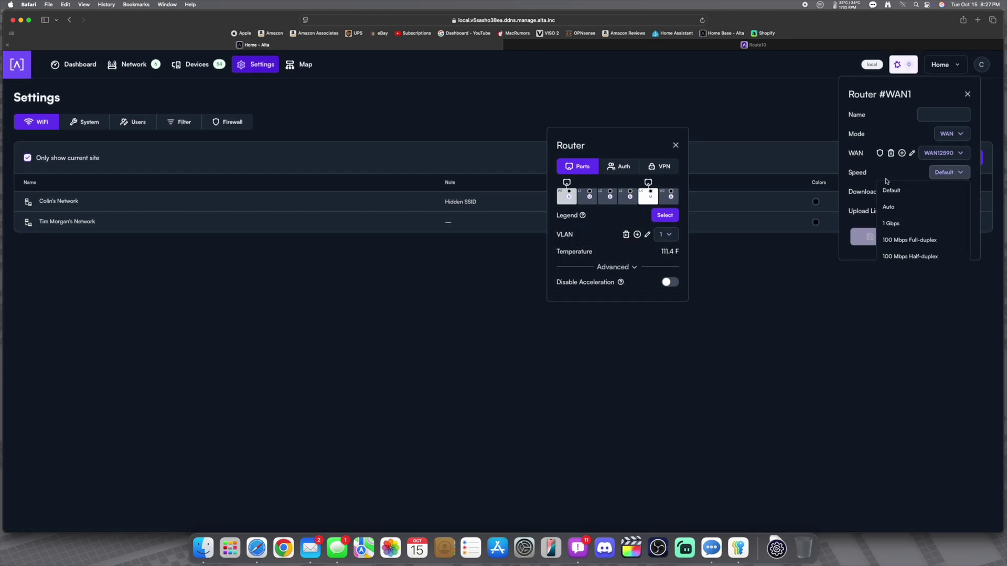
left_click(966, 95)
- Open the Alta Control client from the 54-device Devices list and select its blank IP Address field
left_click(675, 145)
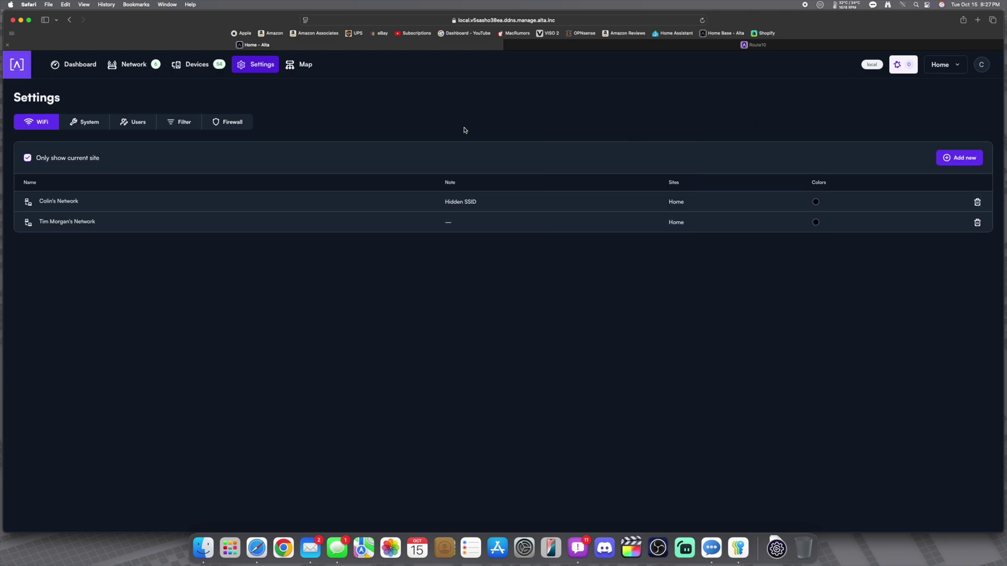
left_click(131, 64)
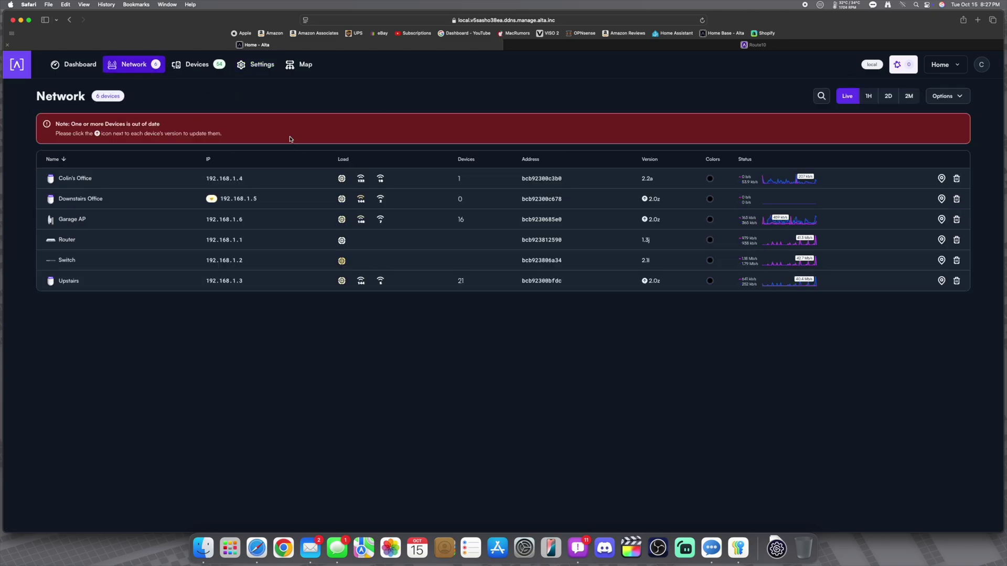
left_click(198, 65)
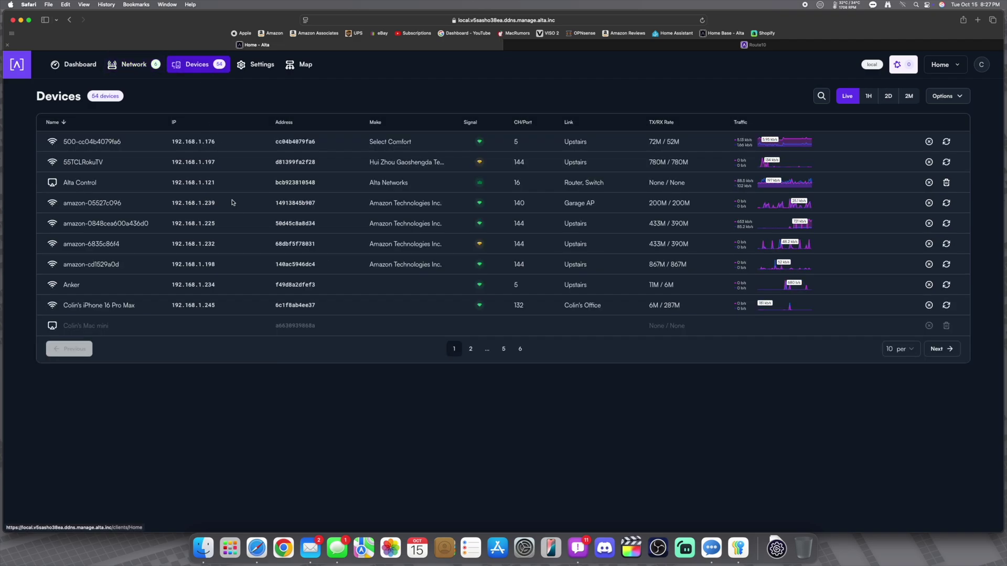
left_click(59, 190)
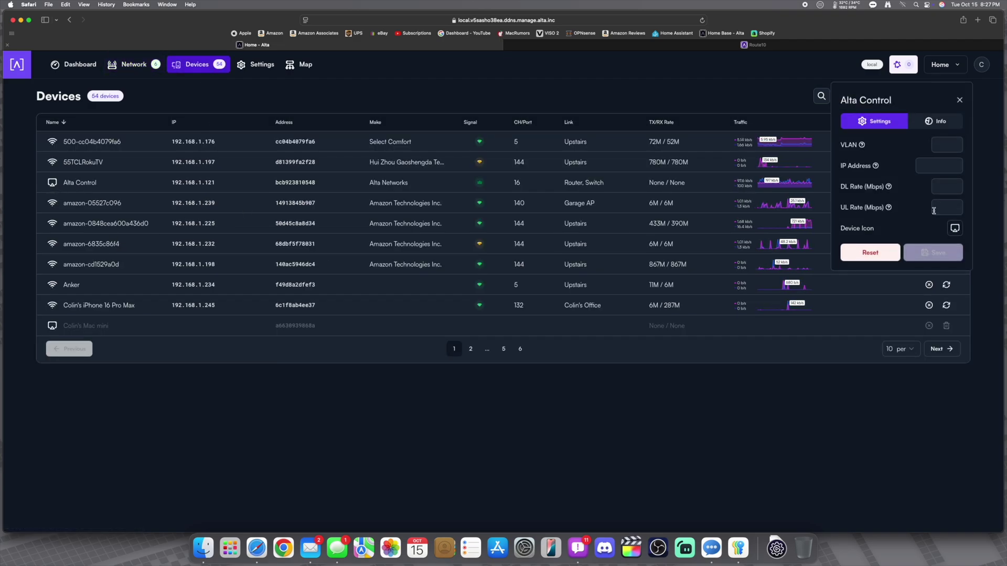
left_click(933, 121)
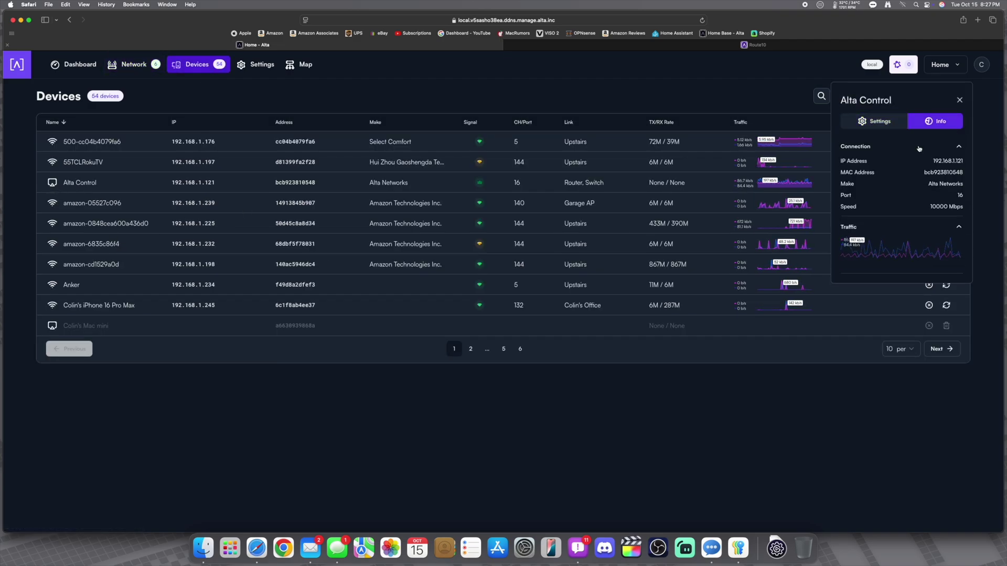
left_click(881, 120)
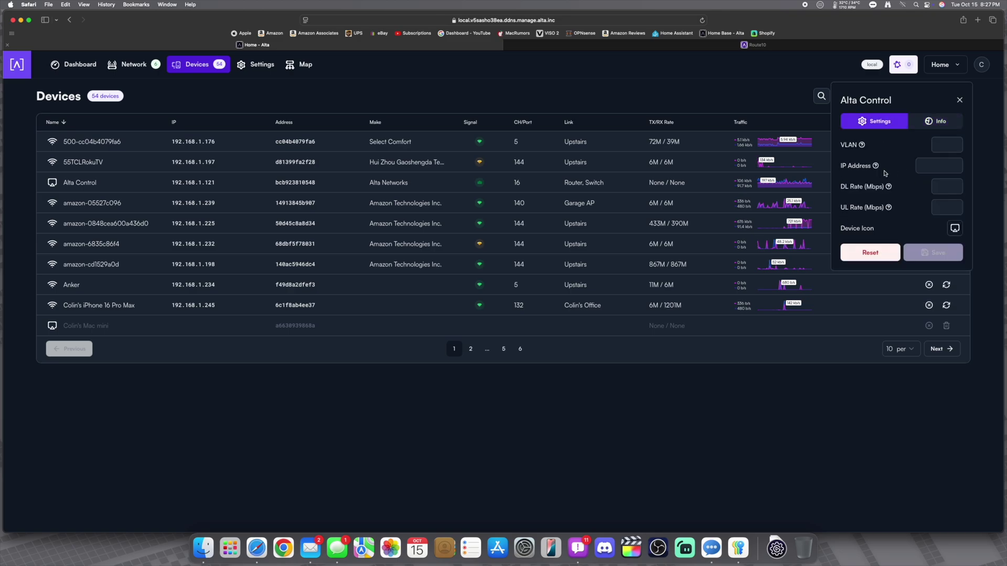
mouse_move(877, 169)
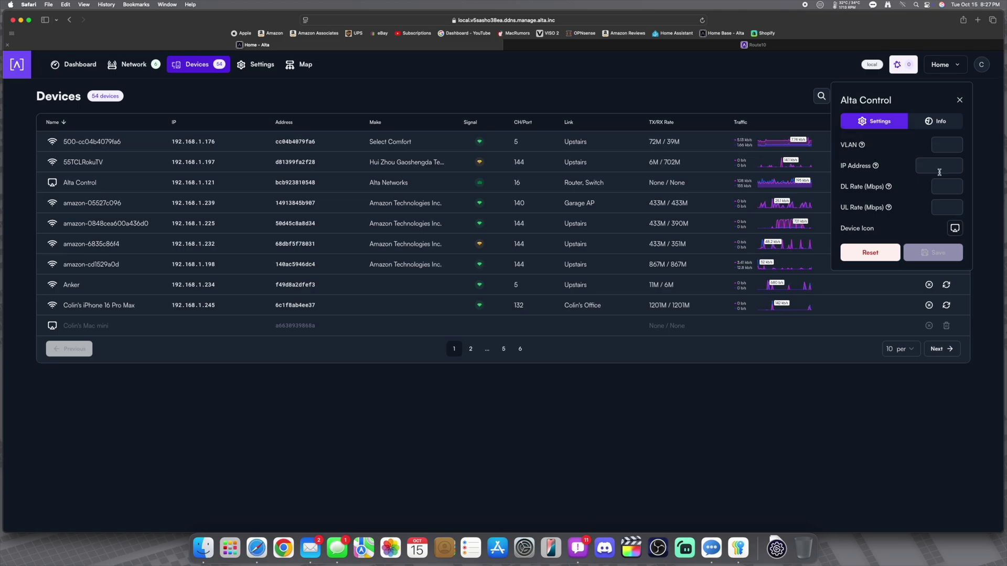
left_click(941, 168)
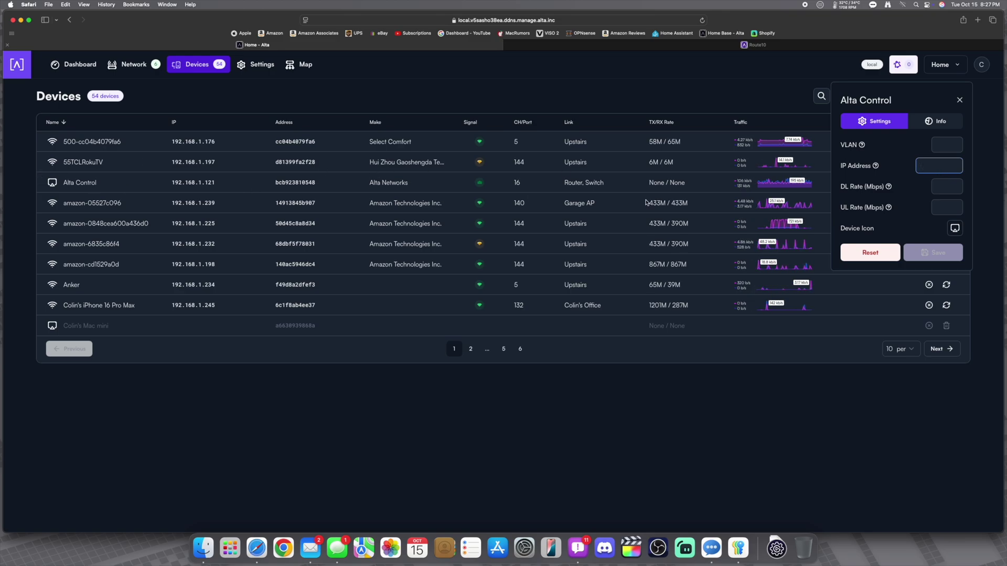
- Assign the Alta Control client the fixed IP address 192.168.1.7 and save it
left_click(124, 68)
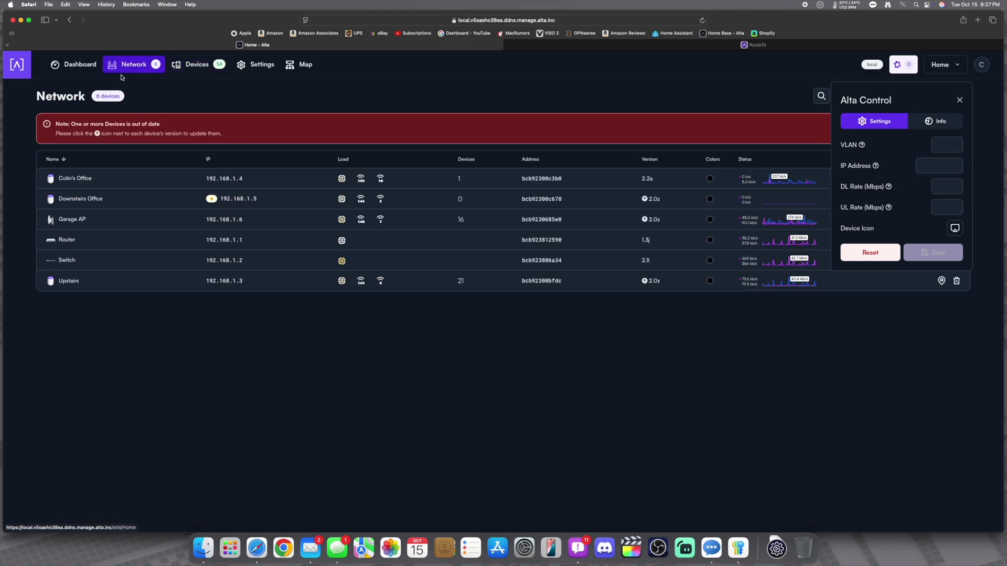
mouse_move(240, 282)
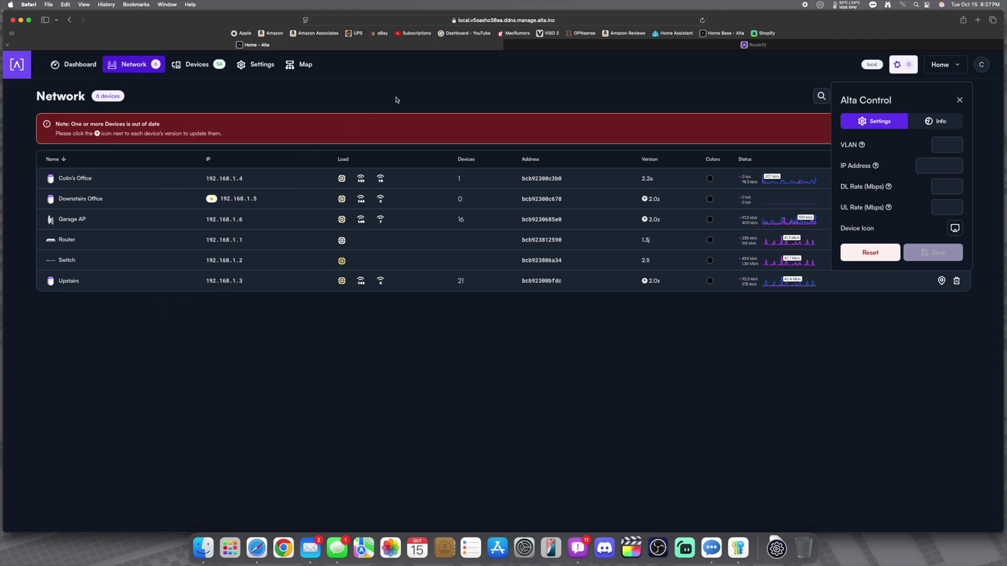
left_click(928, 165)
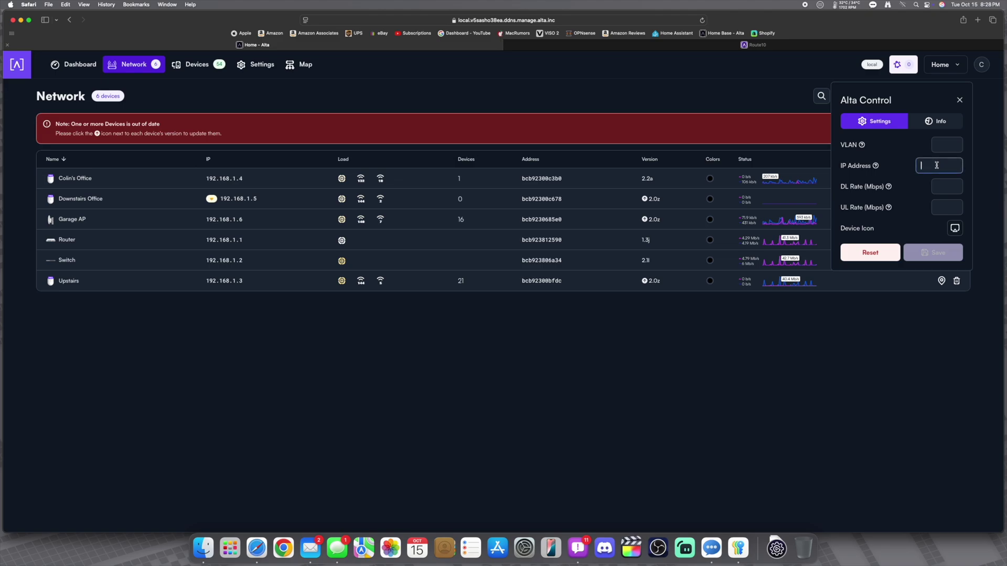
type("192")
type(".168.1.7")
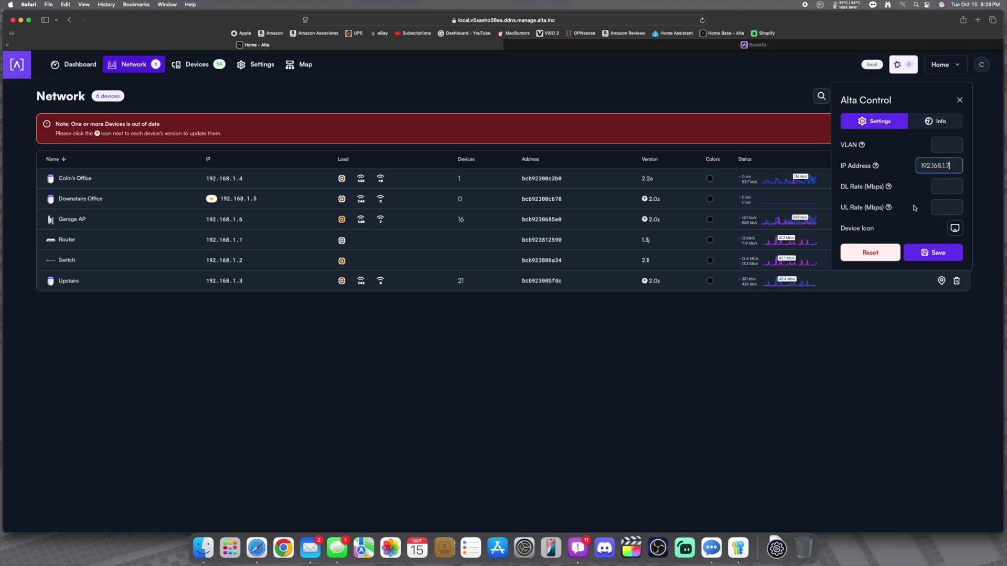
left_click(928, 253)
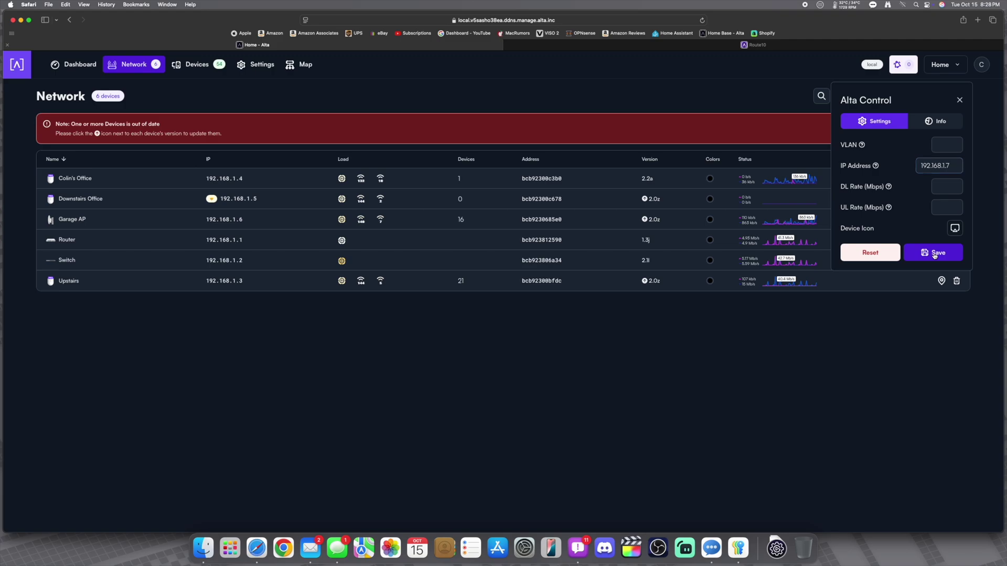
left_click(959, 102)
- Reload the Devices page and reopen Alta Control to confirm 192.168.1.7 persisted, then go to Network
left_click(202, 66)
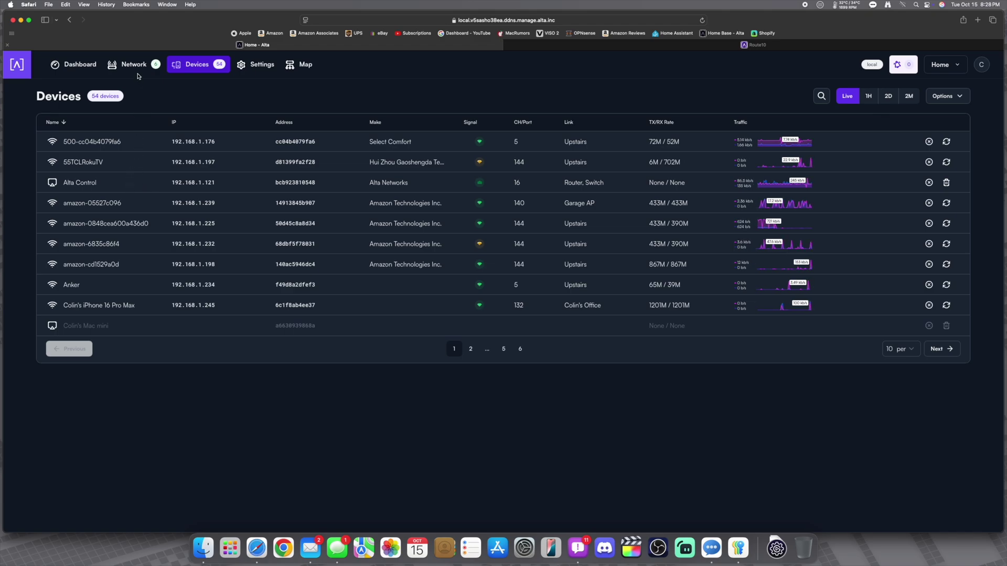
left_click(344, 21)
key("Return")
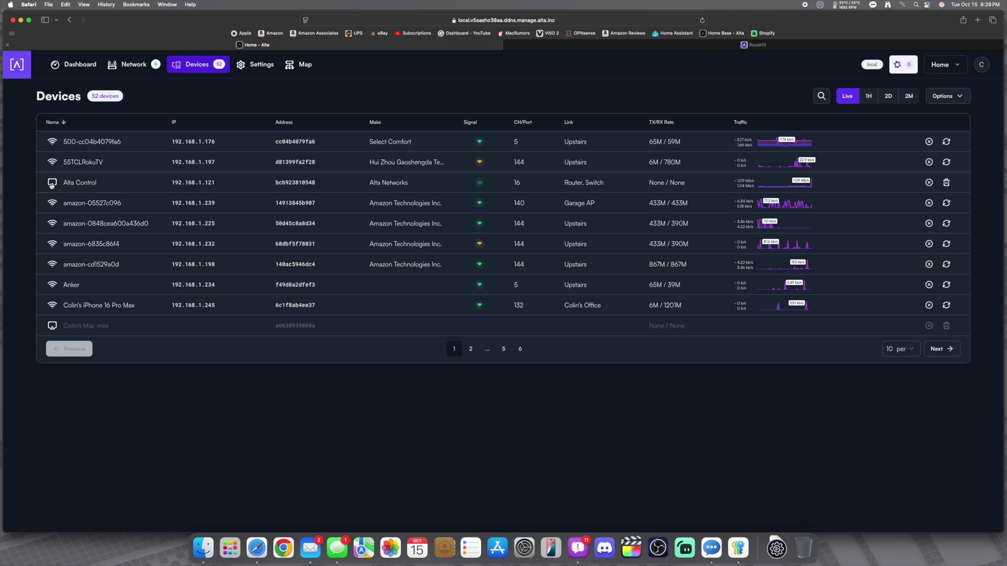
left_click(51, 183)
left_click(952, 109)
left_click(901, 112)
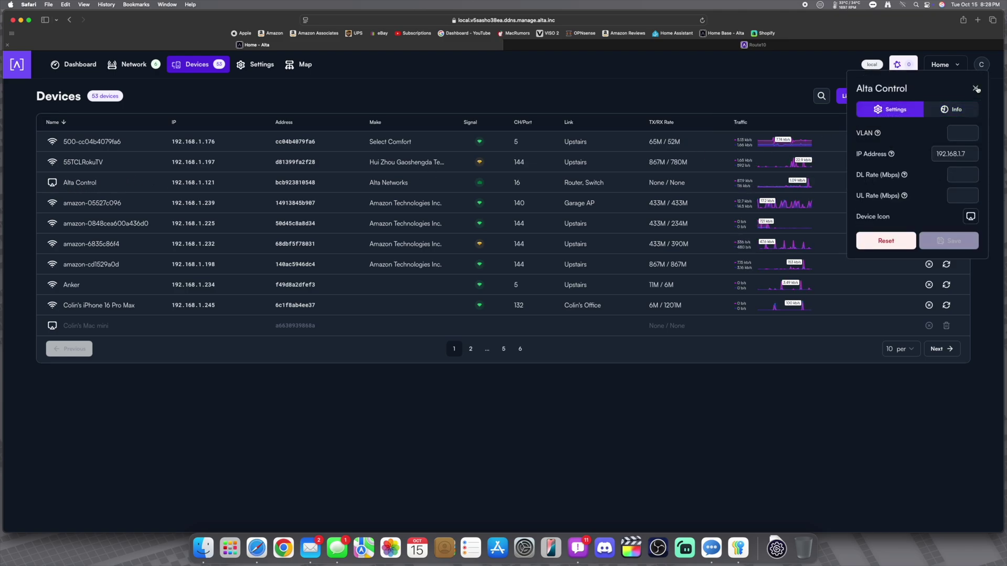
left_click(976, 88)
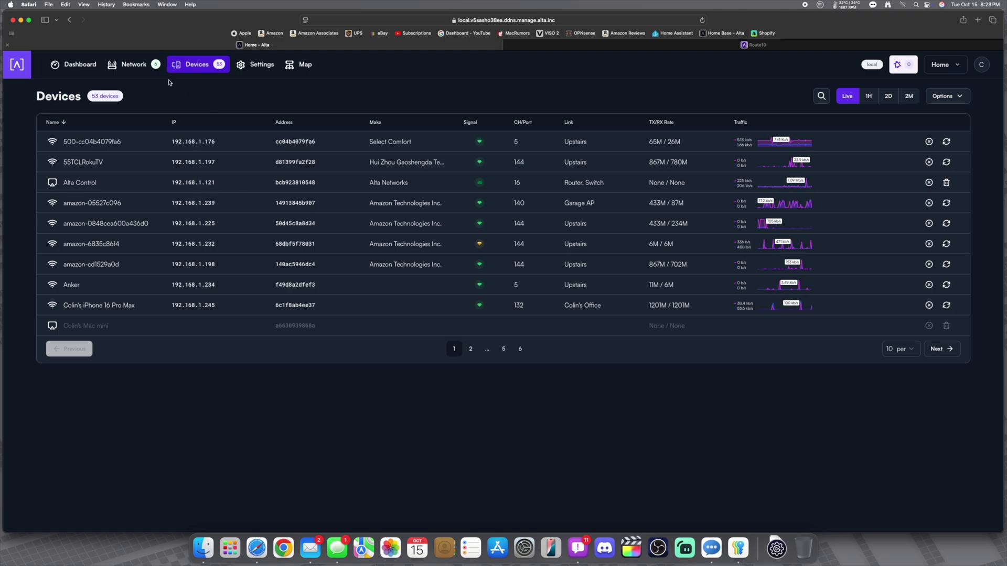
left_click(133, 65)
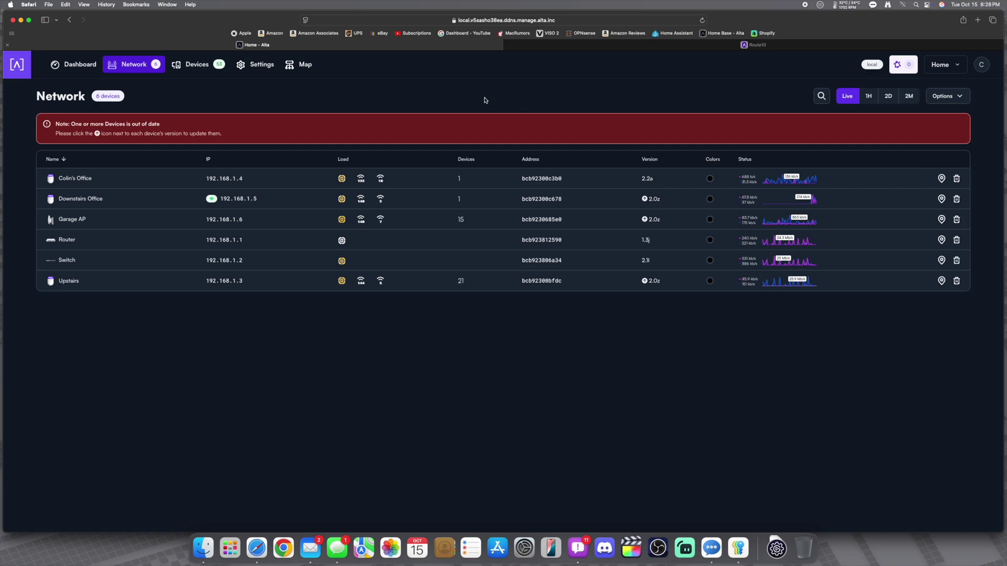
- Update Downstairs Office and Garage AP firmware right now, then view the Dashboard
left_click(644, 199)
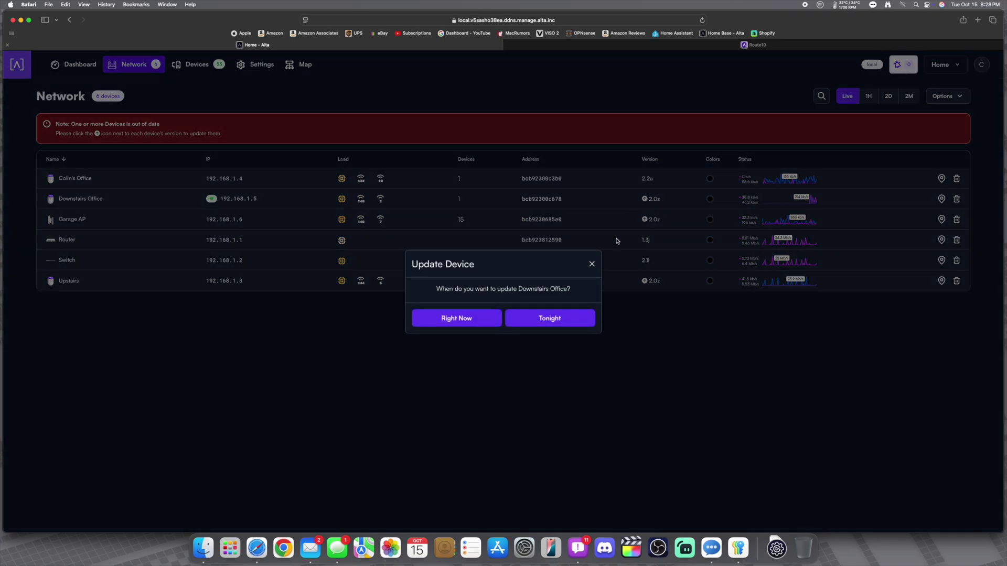
left_click(479, 314)
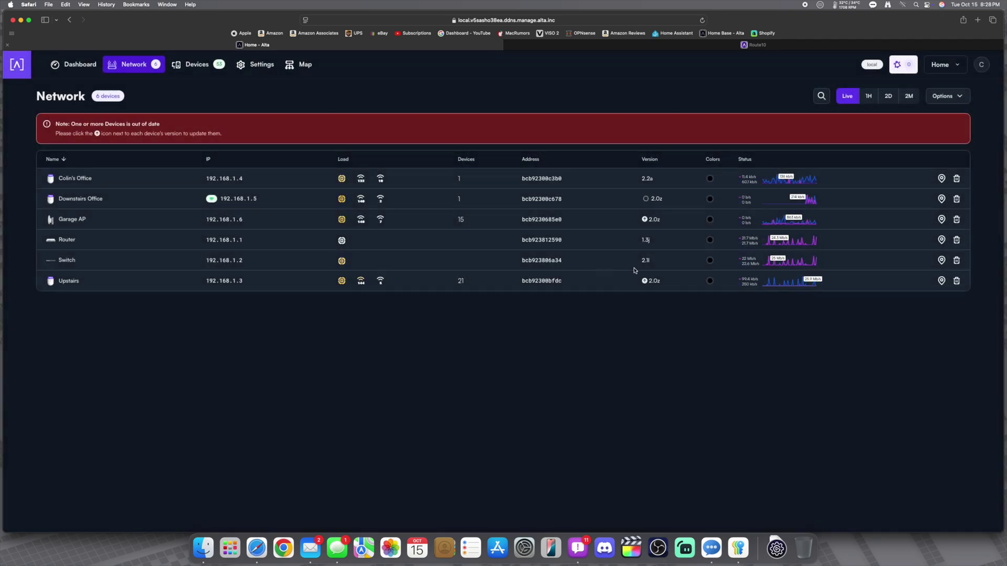
left_click(645, 221)
left_click(493, 319)
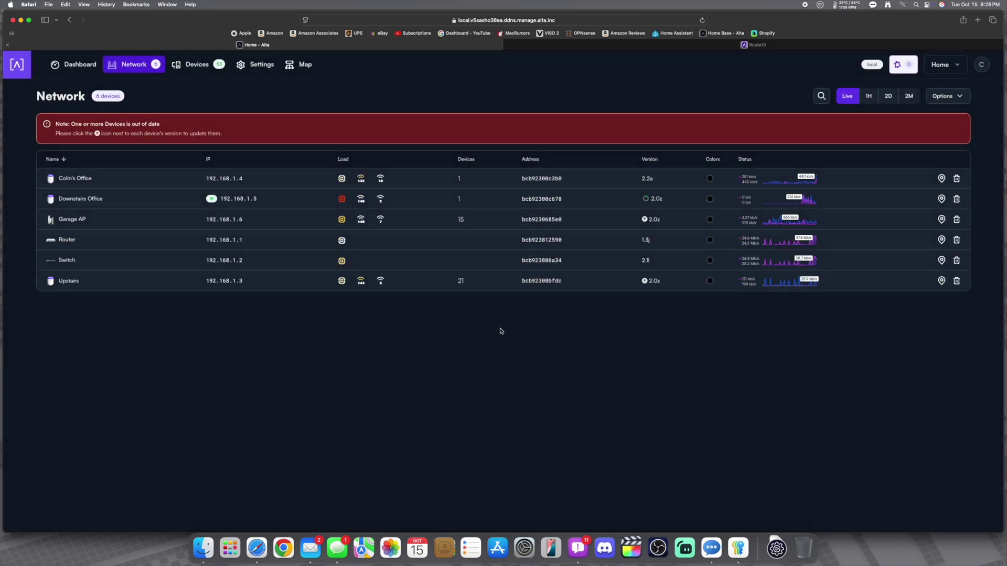
left_click(94, 67)
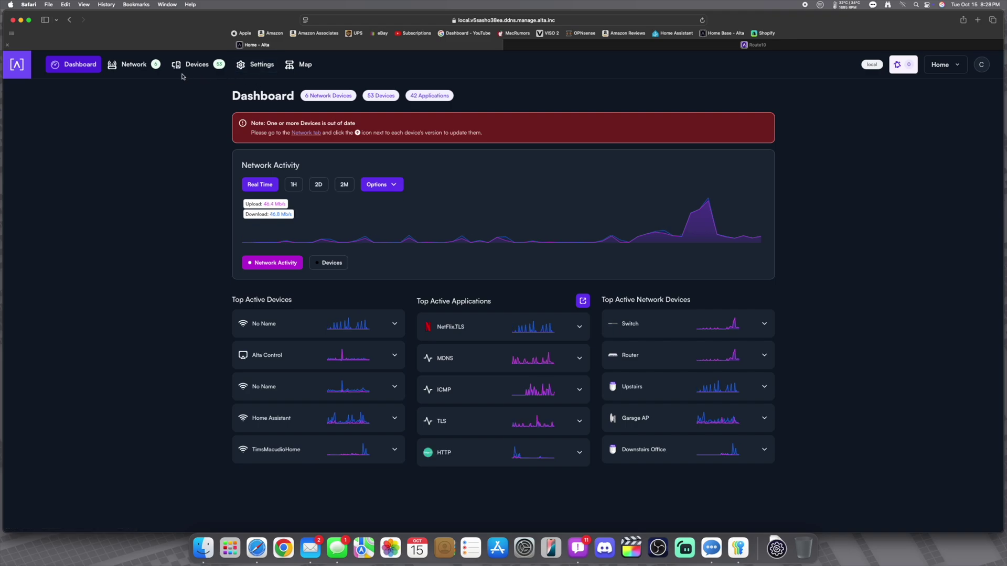
- Open the Router's details from the Network list and close them again
left_click(131, 64)
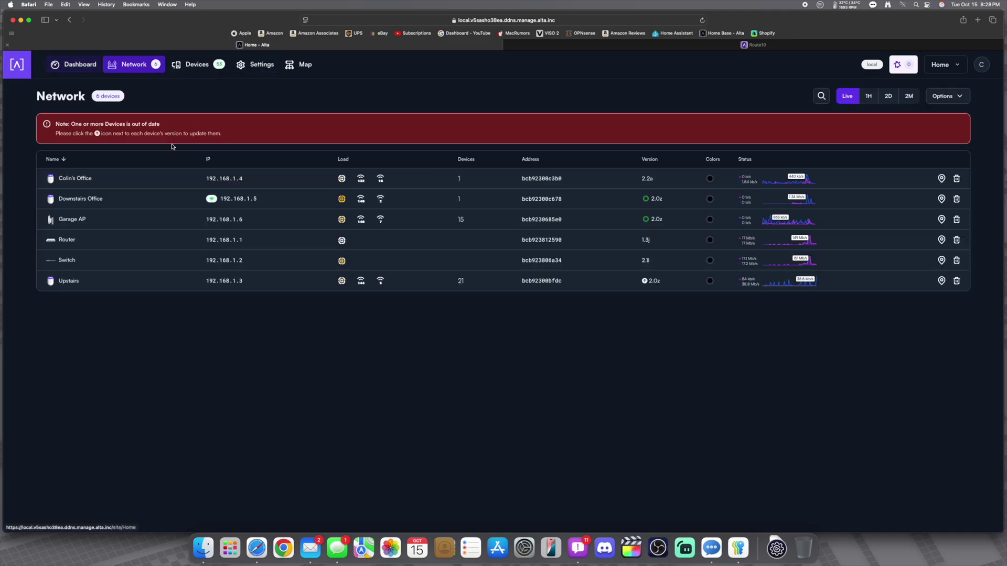
left_click(60, 240)
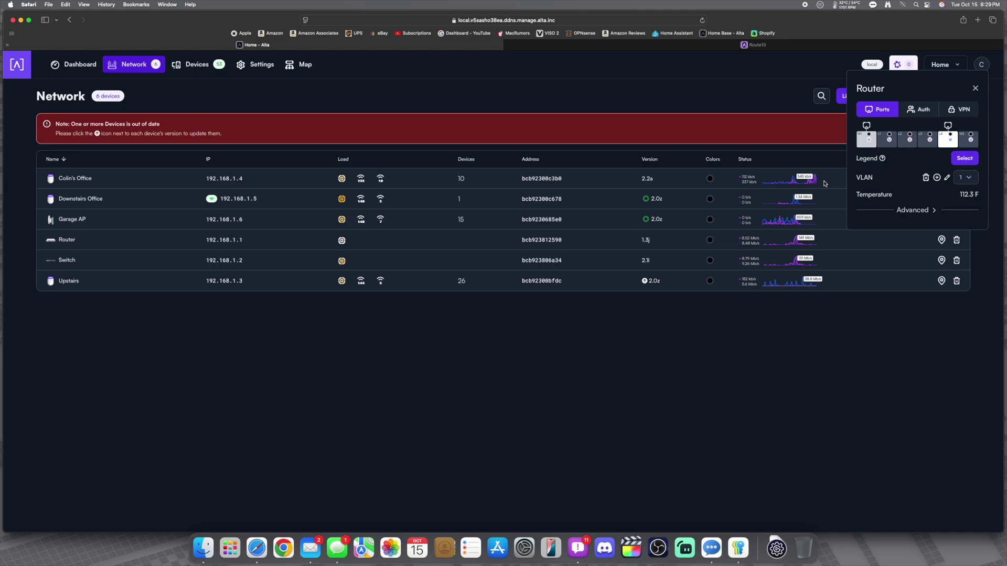
left_click(975, 89)
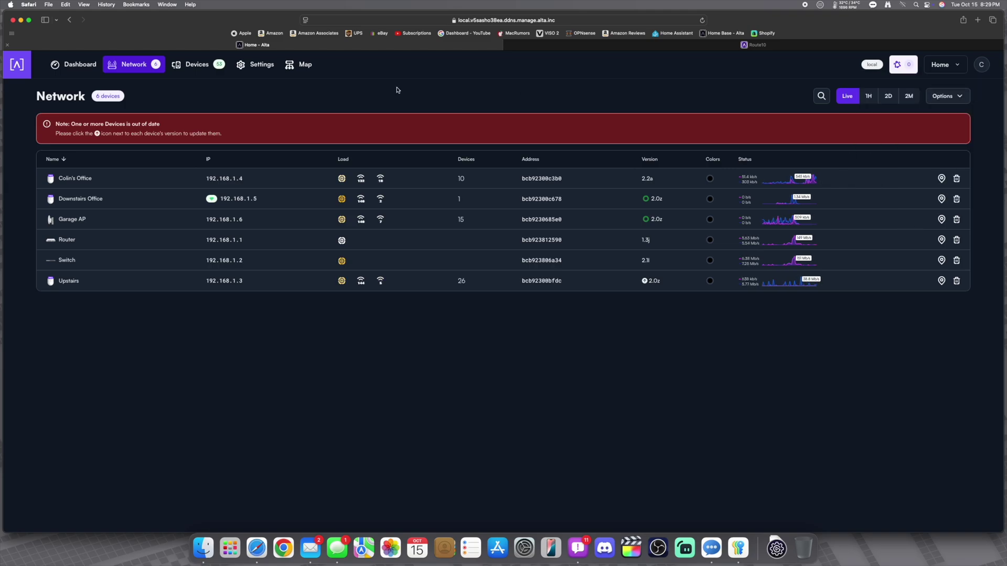
- In Devices, inspect Alta Control's IP Address field and Info tab, then close its settings
left_click(194, 64)
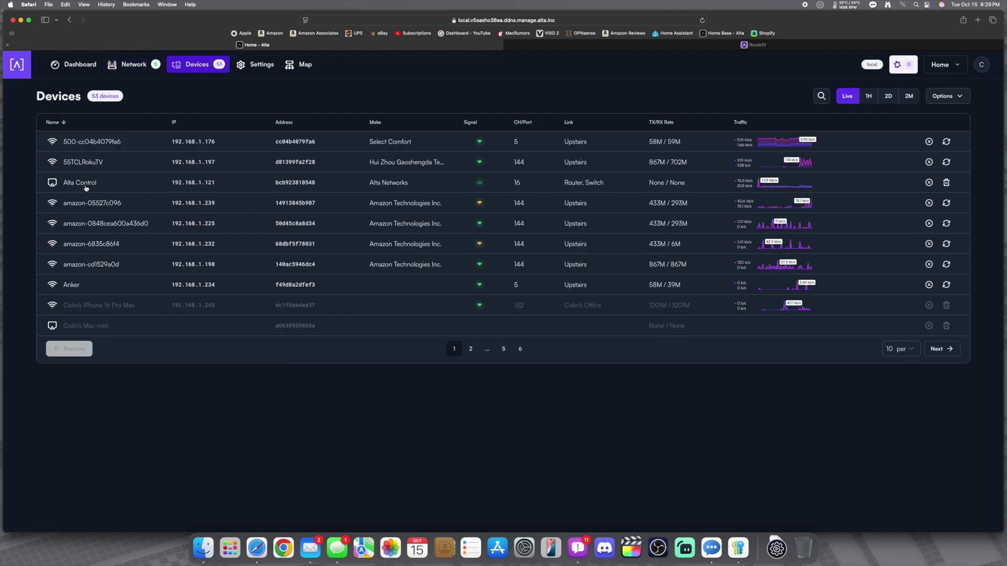
left_click(53, 184)
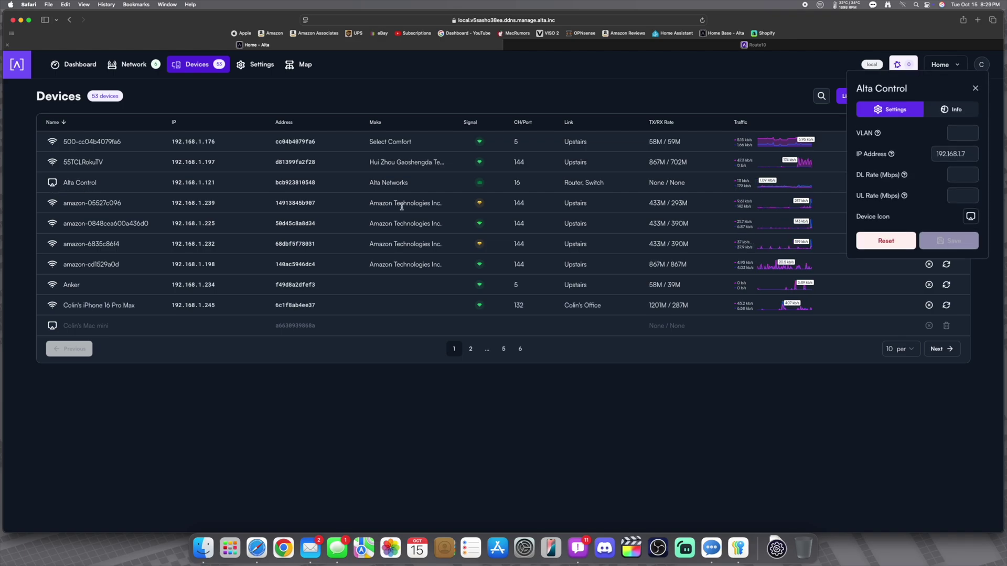
left_click(970, 157)
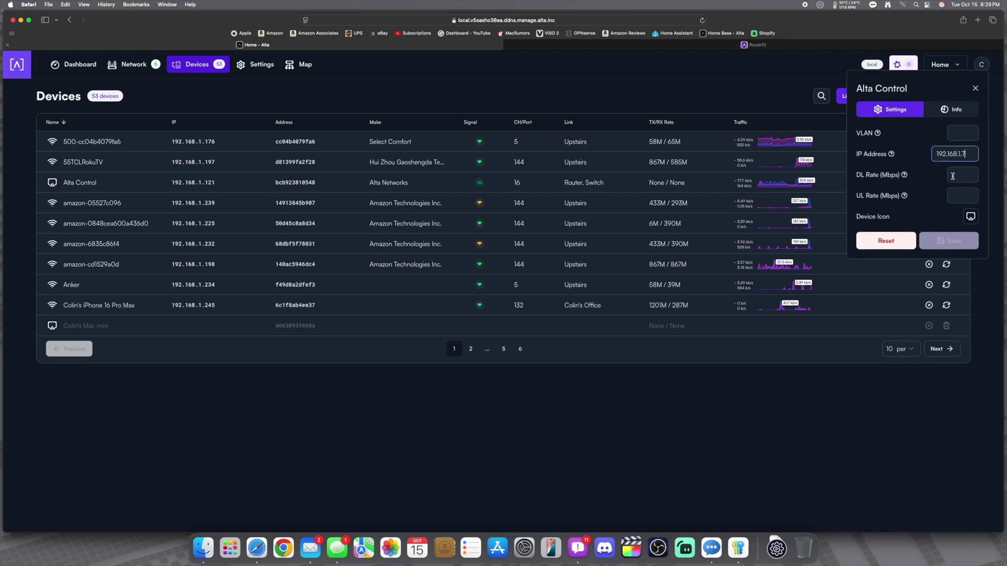
left_click(951, 109)
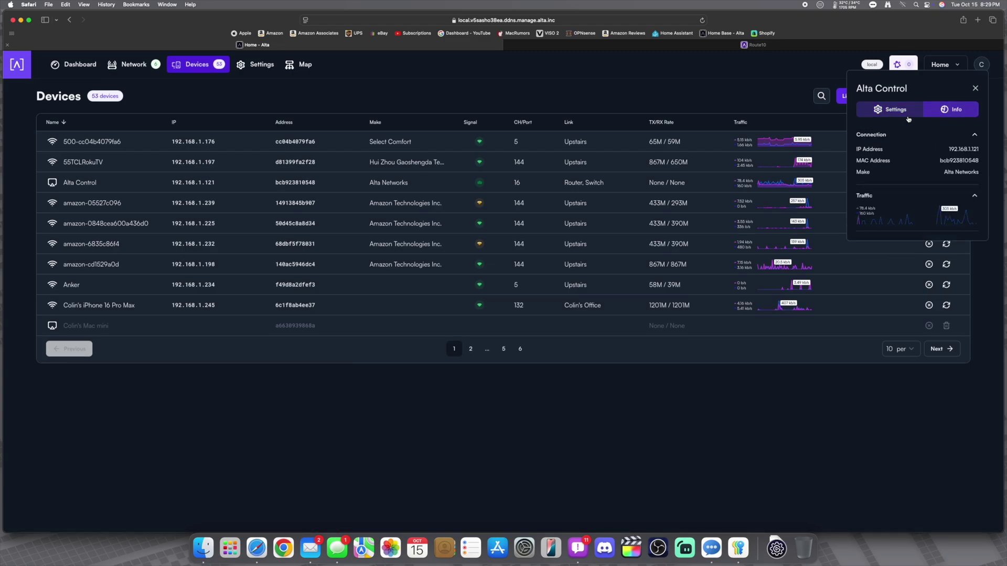
left_click(893, 115)
left_click(975, 88)
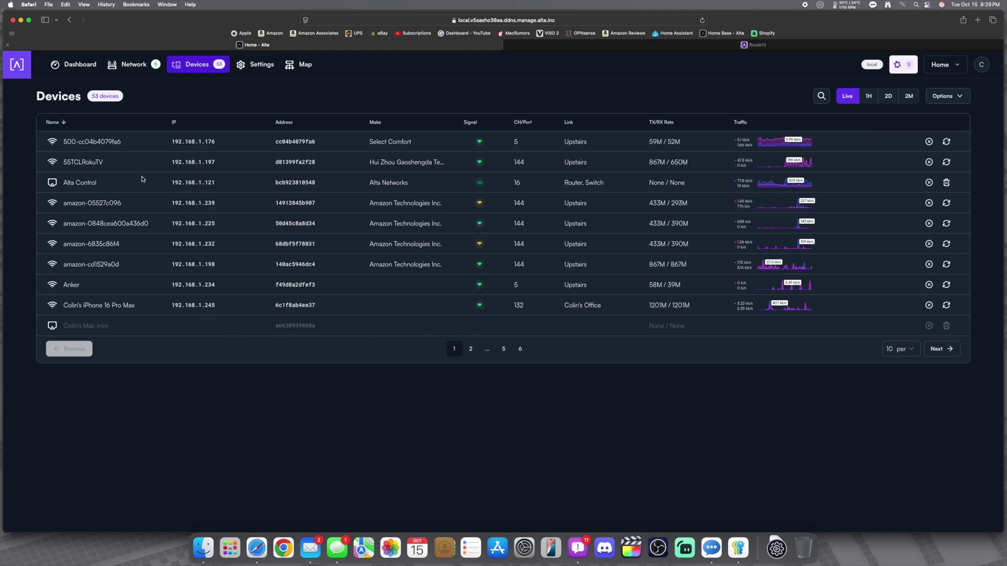
left_click(133, 64)
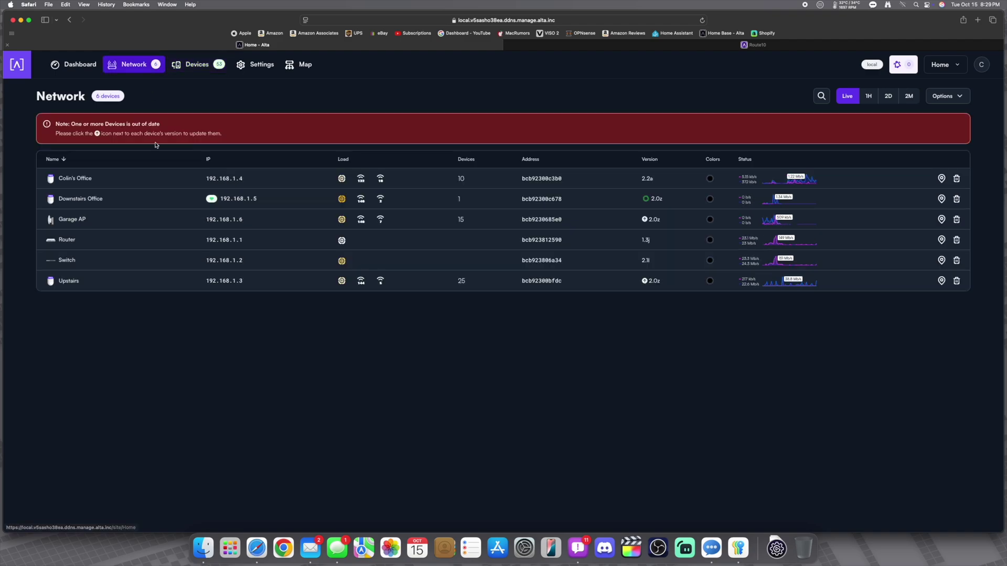
left_click(49, 239)
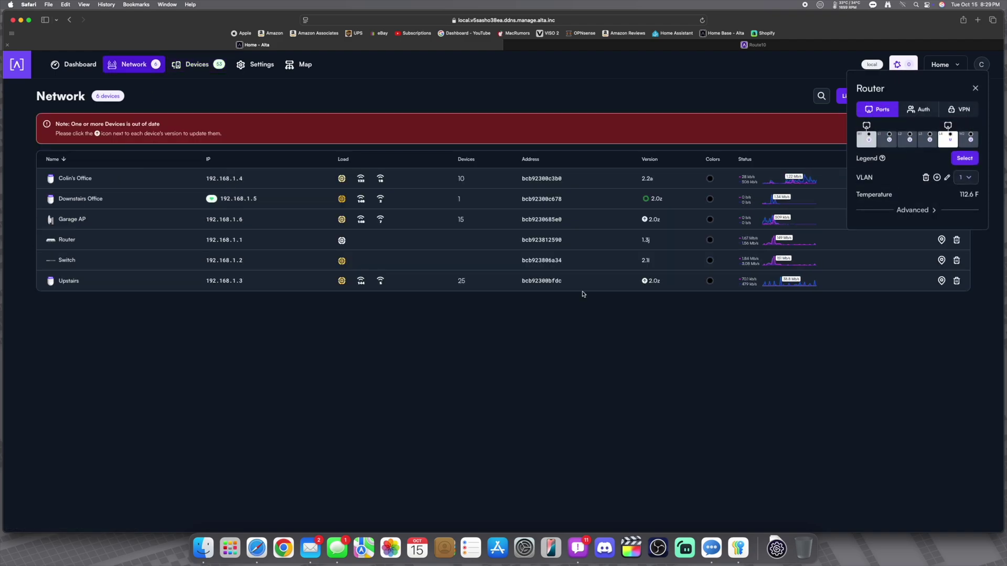
left_click(915, 211)
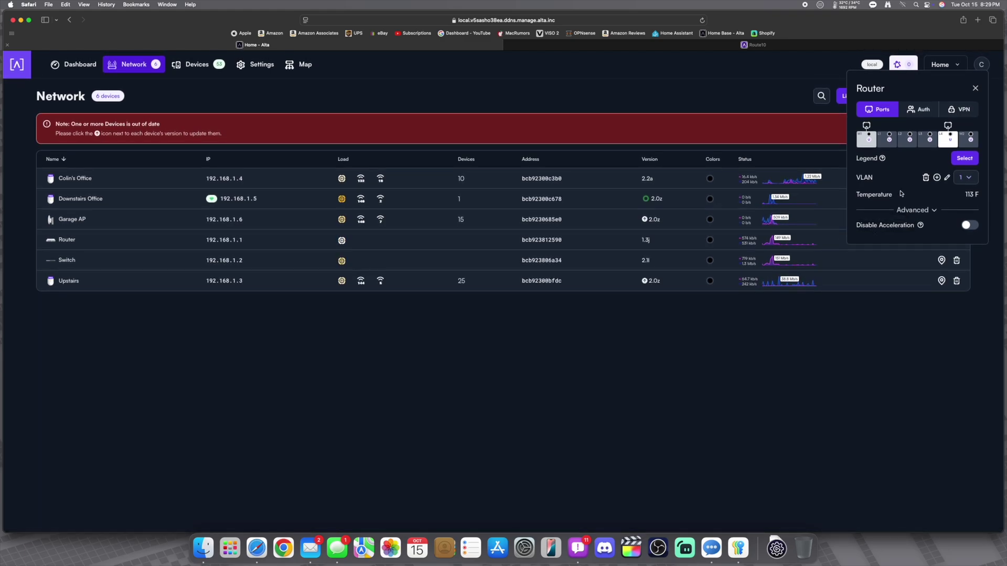
mouse_move(958, 117)
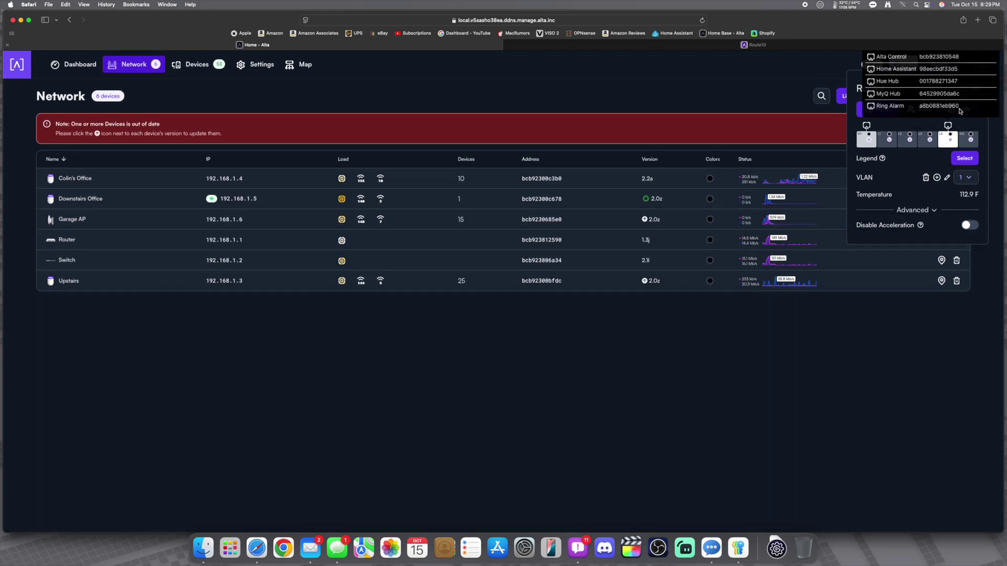
left_click(960, 110)
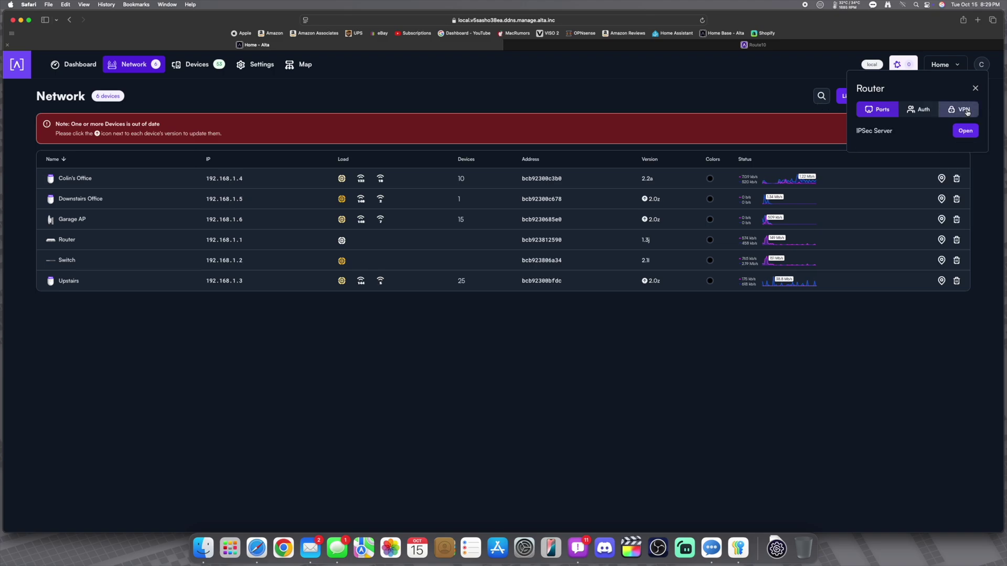
left_click(884, 110)
left_click(865, 139)
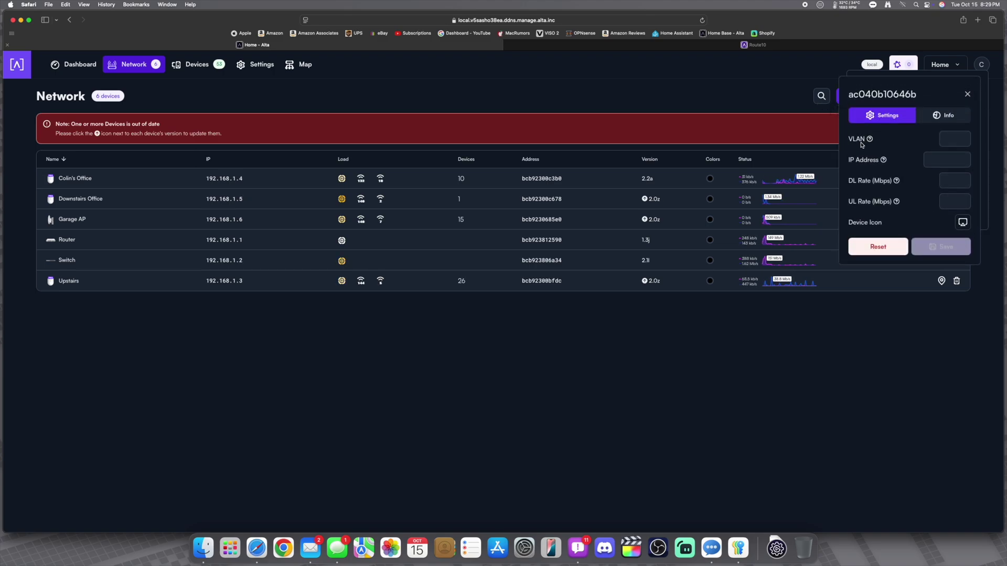
left_click(967, 94)
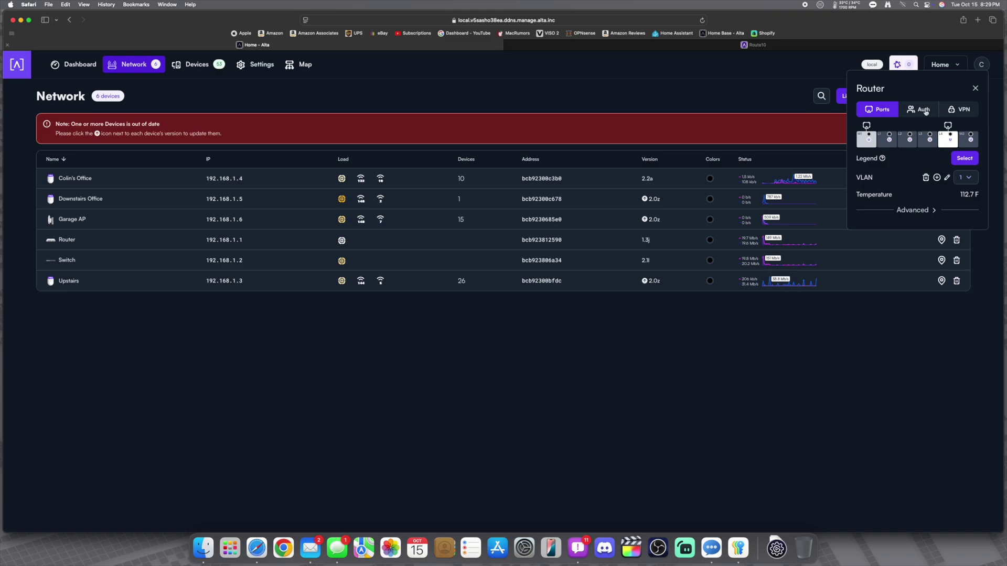
left_click(865, 140)
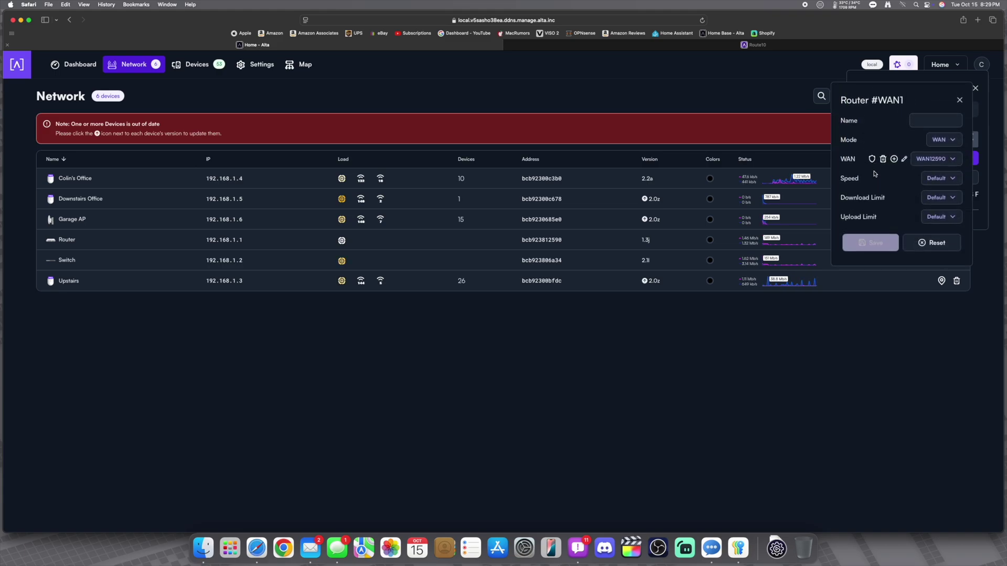
left_click(959, 99)
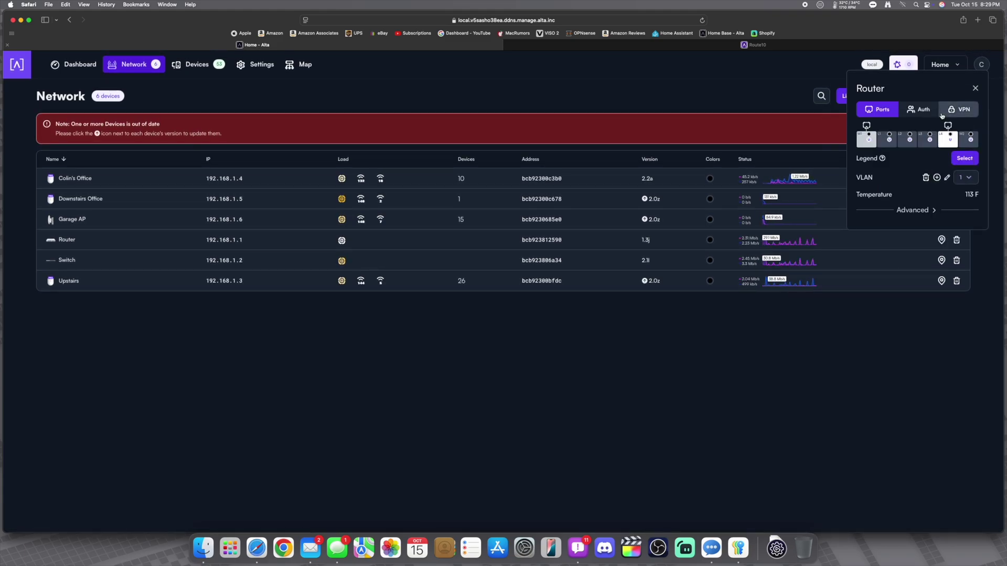
left_click(975, 88)
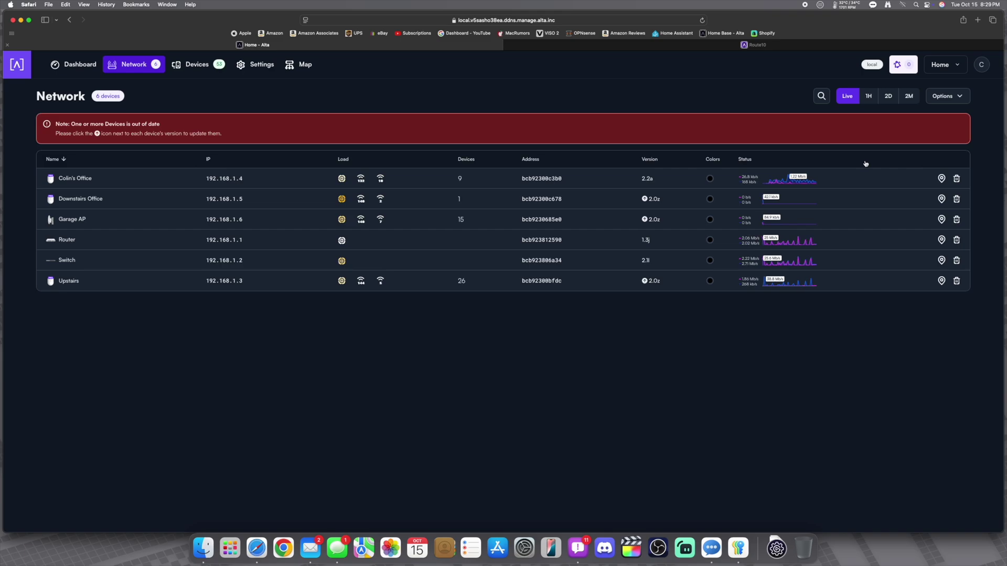